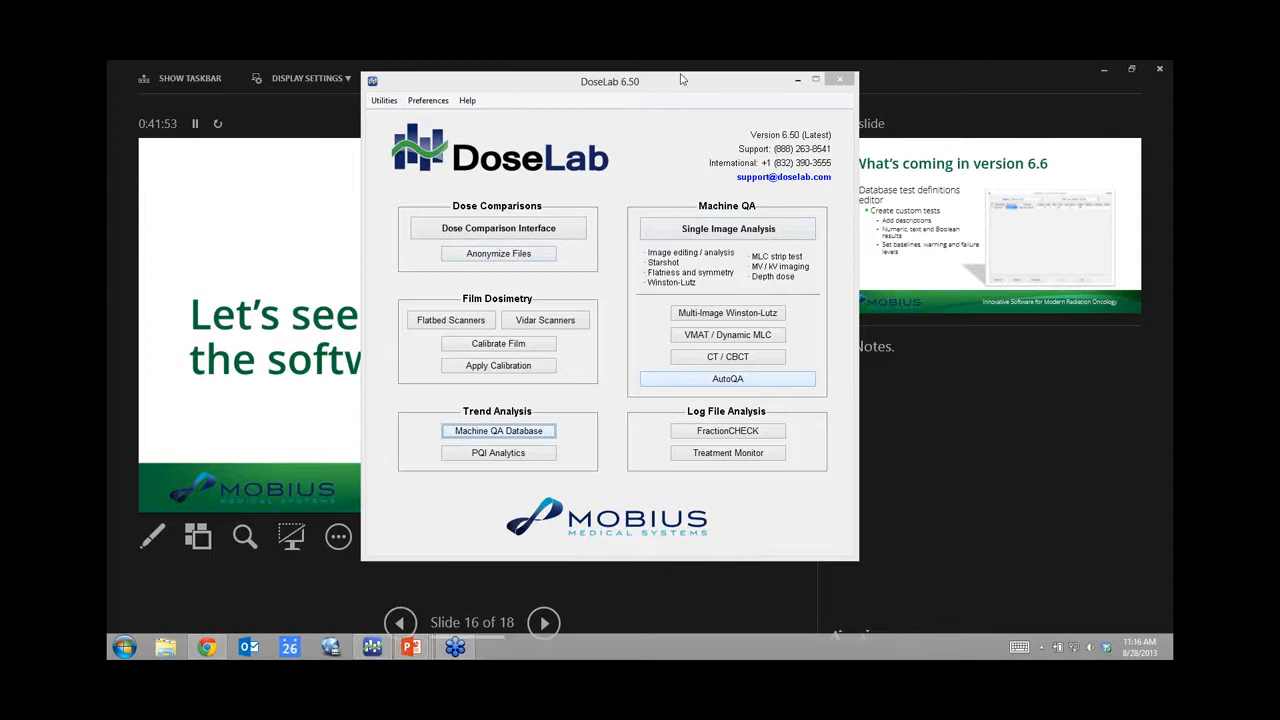
Step: Move the DoseLab 6.50 start window slightly down and right over the slide show
left_click_drag(682, 80, 700, 104)
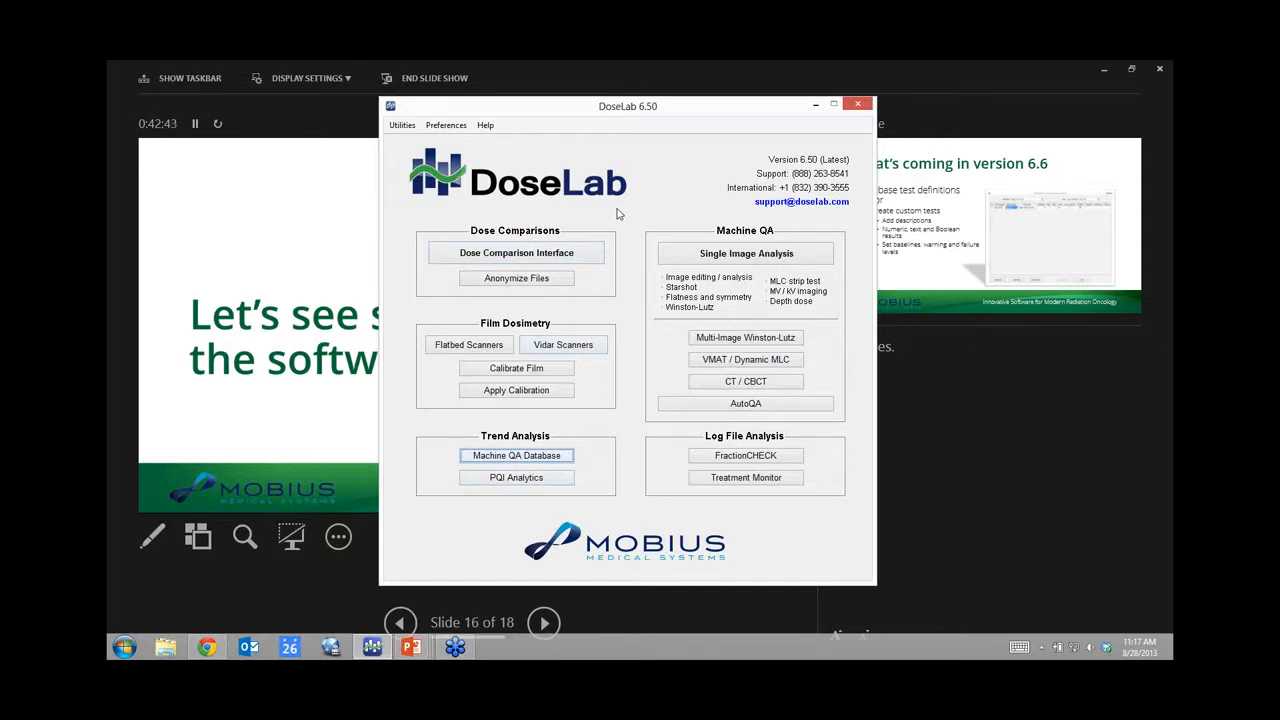
Step: Launch Single Image Analysis from the Machine QA section of the DoseLab start window
left_click(747, 254)
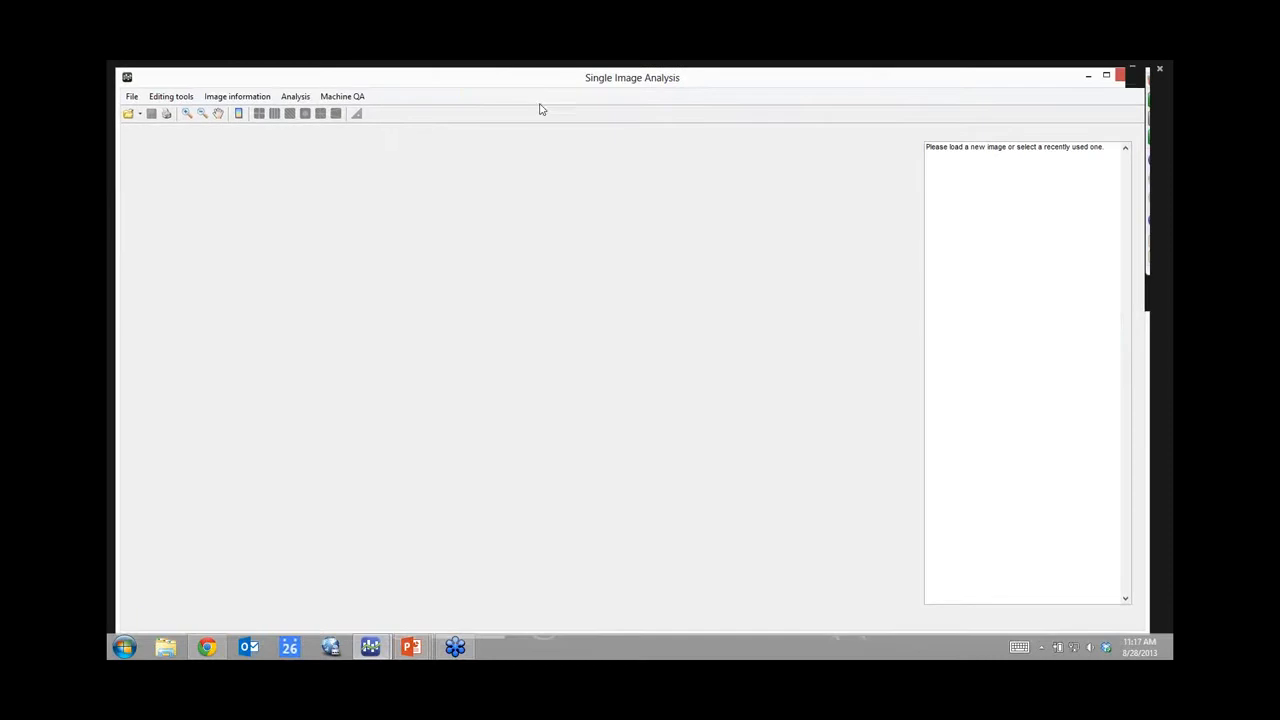
Step: Load Sun Nuclear kV-QA phantom.dcm into Single Image Analysis
left_click(128, 113)
left_click_drag(489, 228, 487, 276)
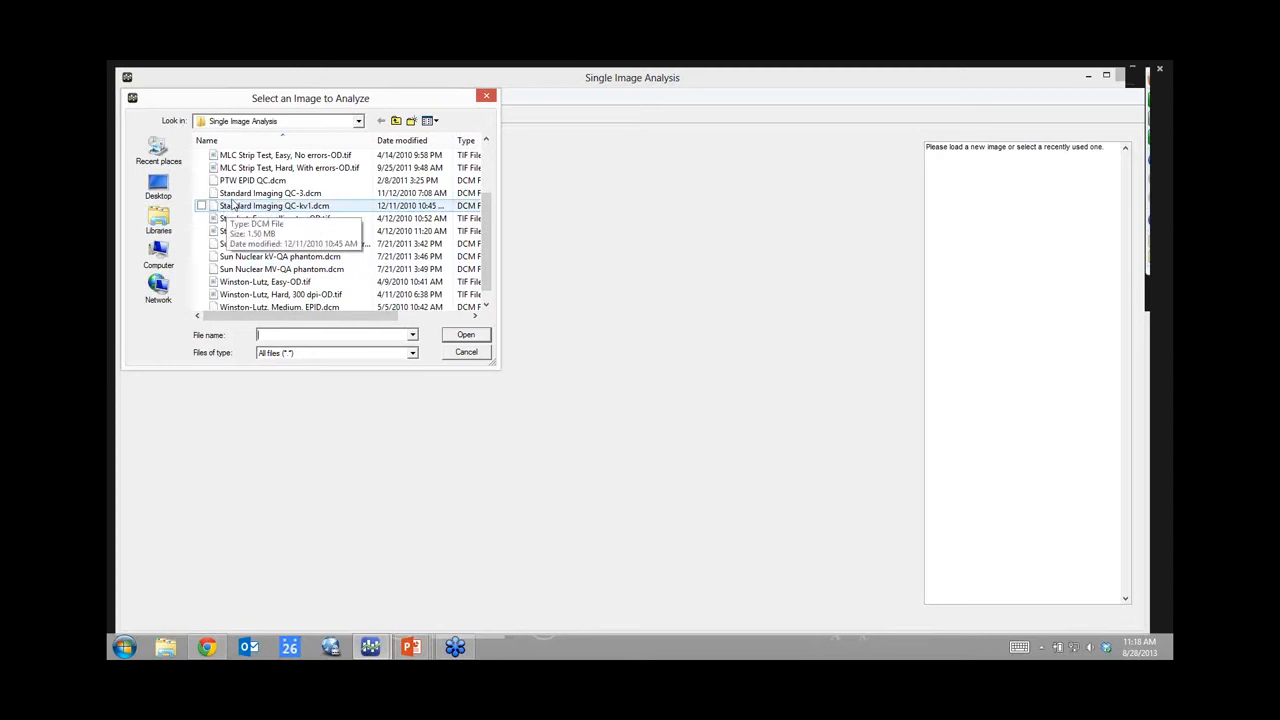
double_click(258, 257)
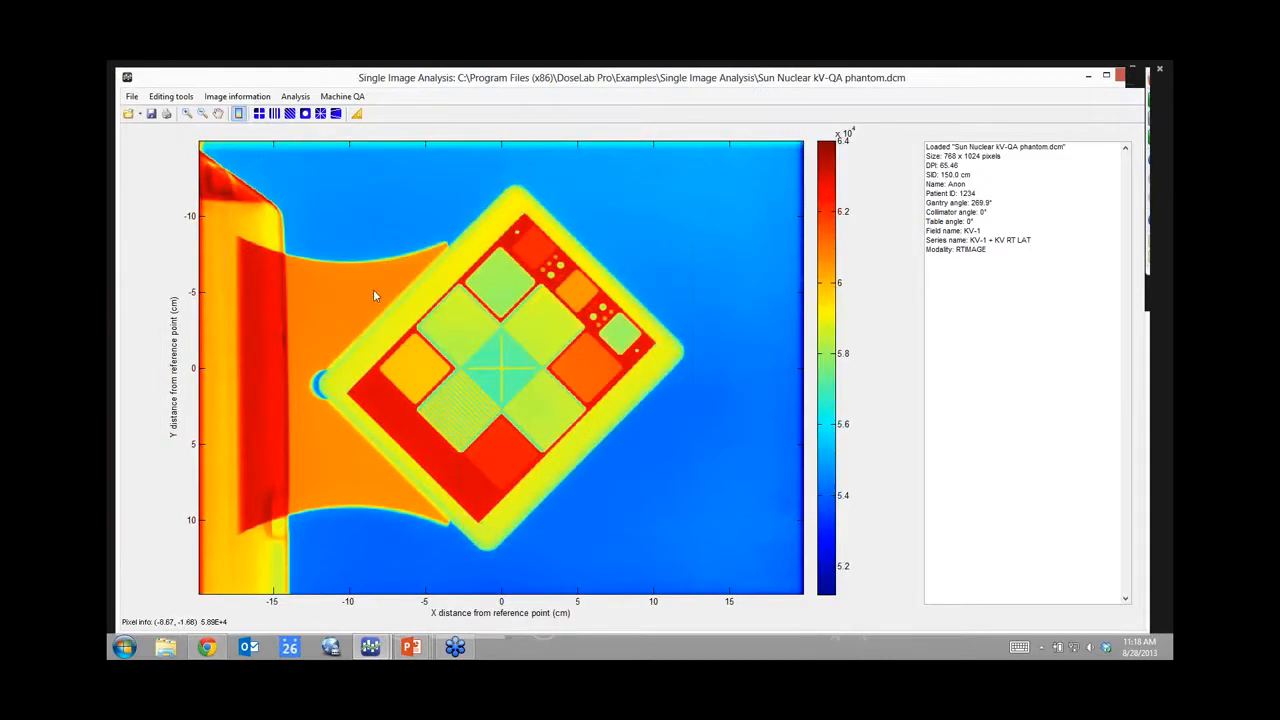
Step: Open MV and kV Imaging QA on the phantom image and move its window slightly up-left
left_click(290, 114)
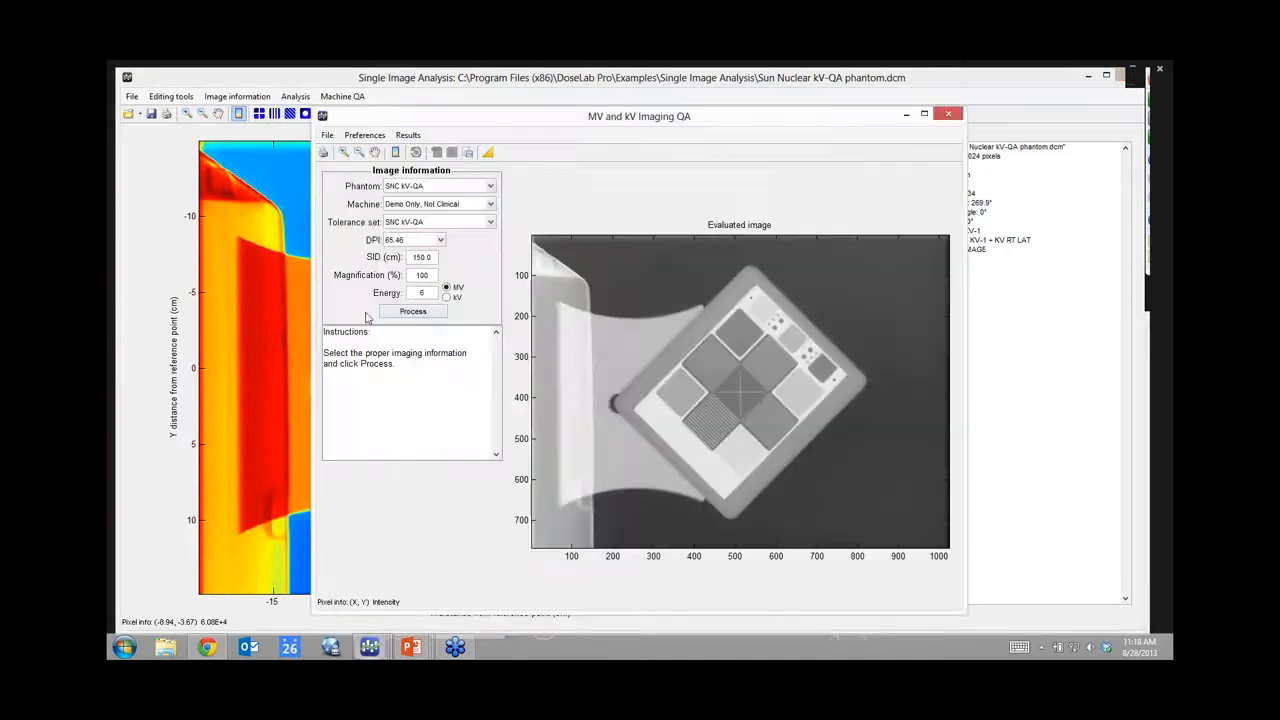
left_click_drag(584, 120, 558, 102)
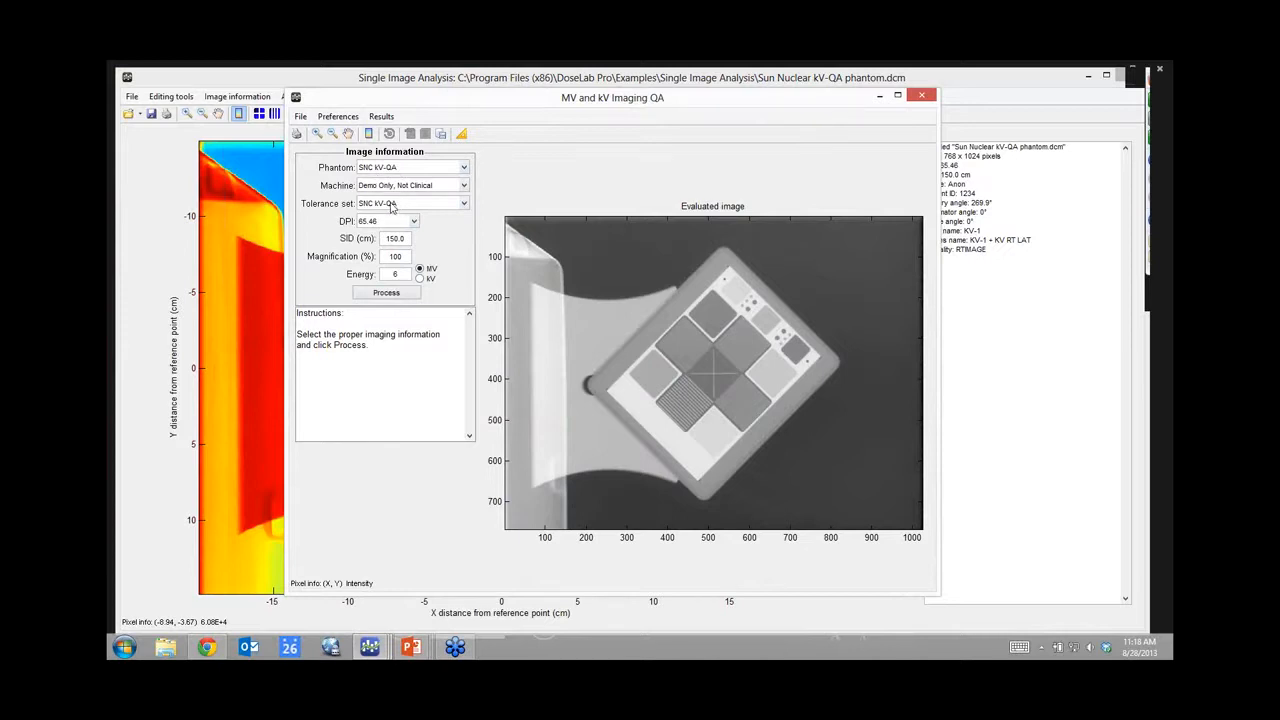
Step: Process the kV-QA phantom so all tests pass, then bring up Save Results to PDF and/or Database
left_click(392, 294)
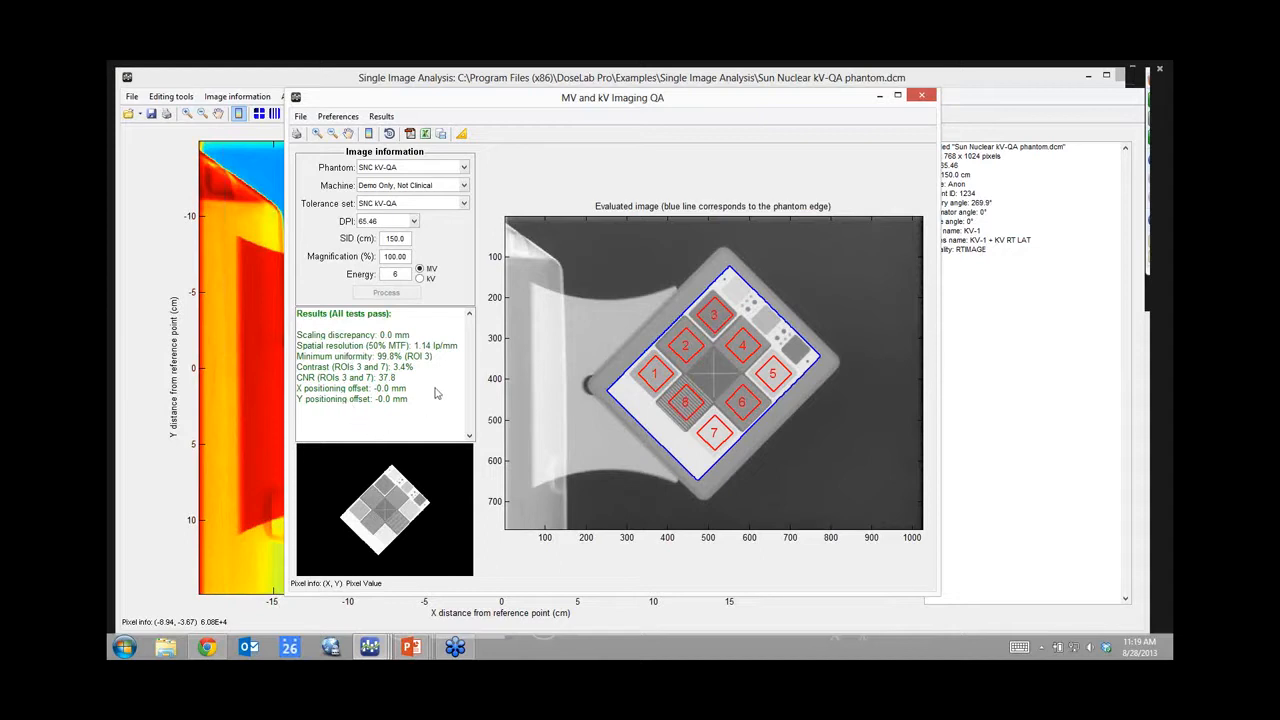
left_click(409, 134)
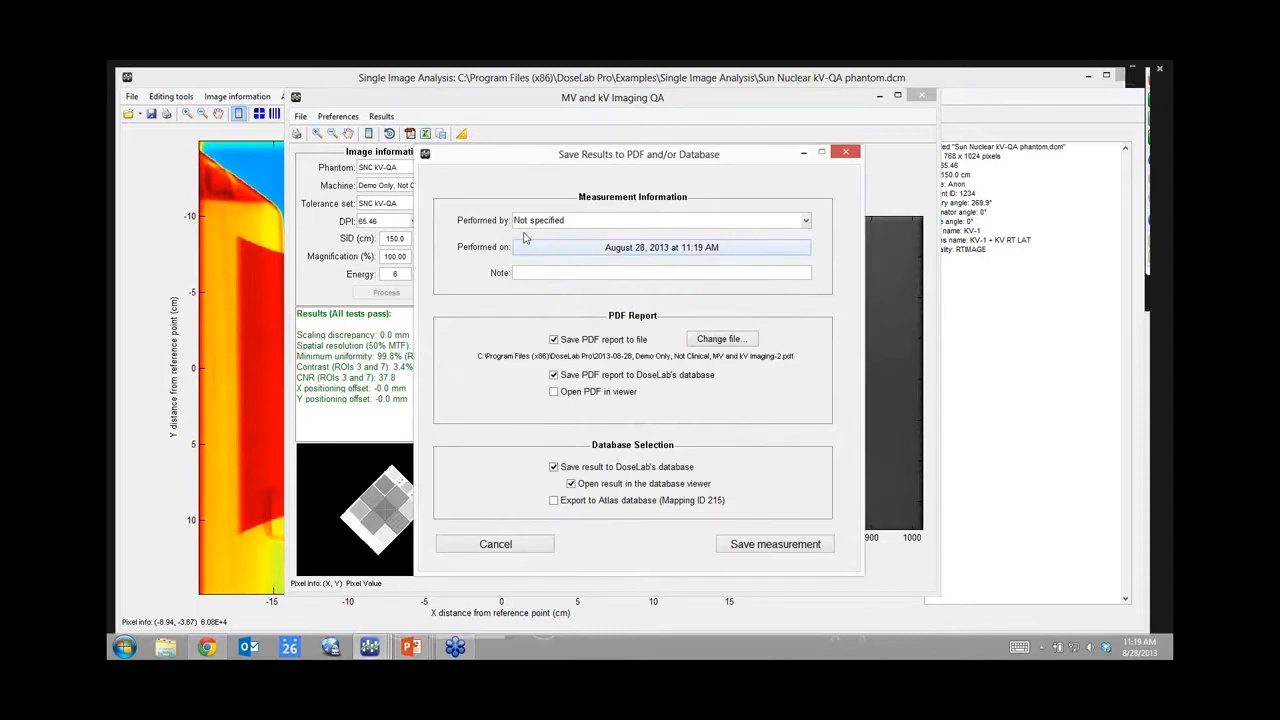
Step: Save the measurement performed by Not specified on August 23, with the PDF opening in the viewer
left_click(805, 221)
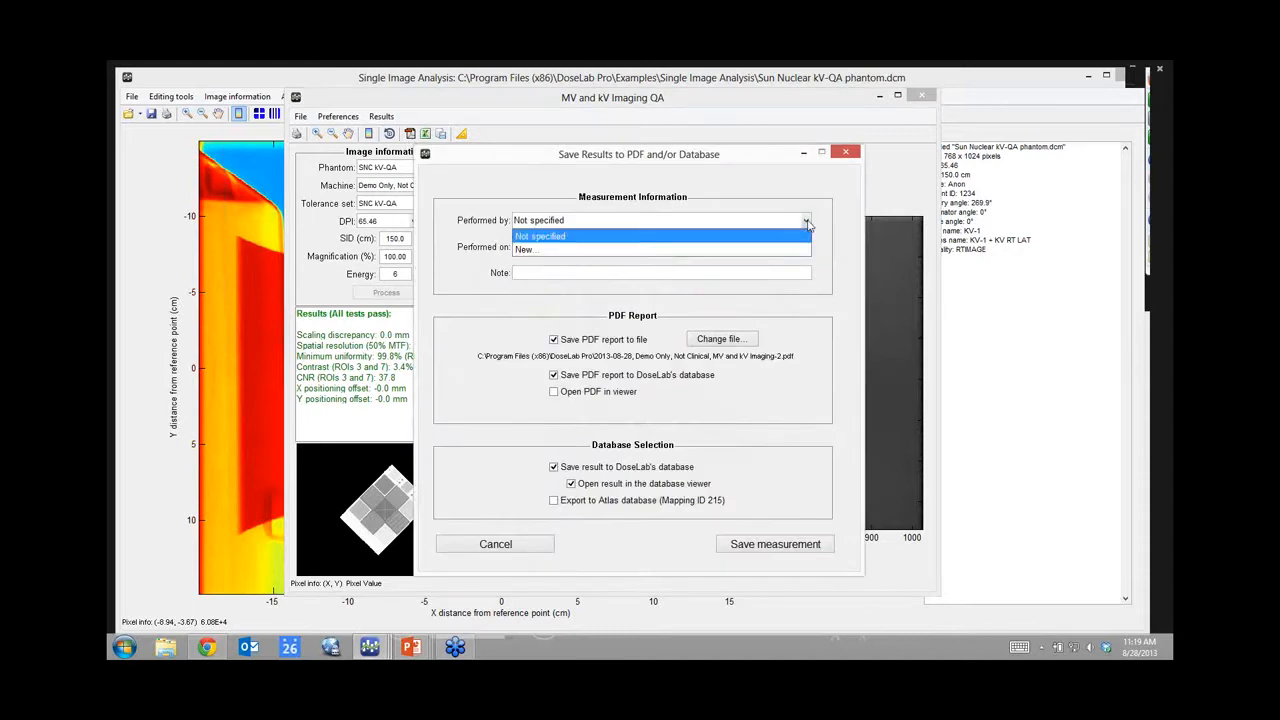
left_click(807, 224)
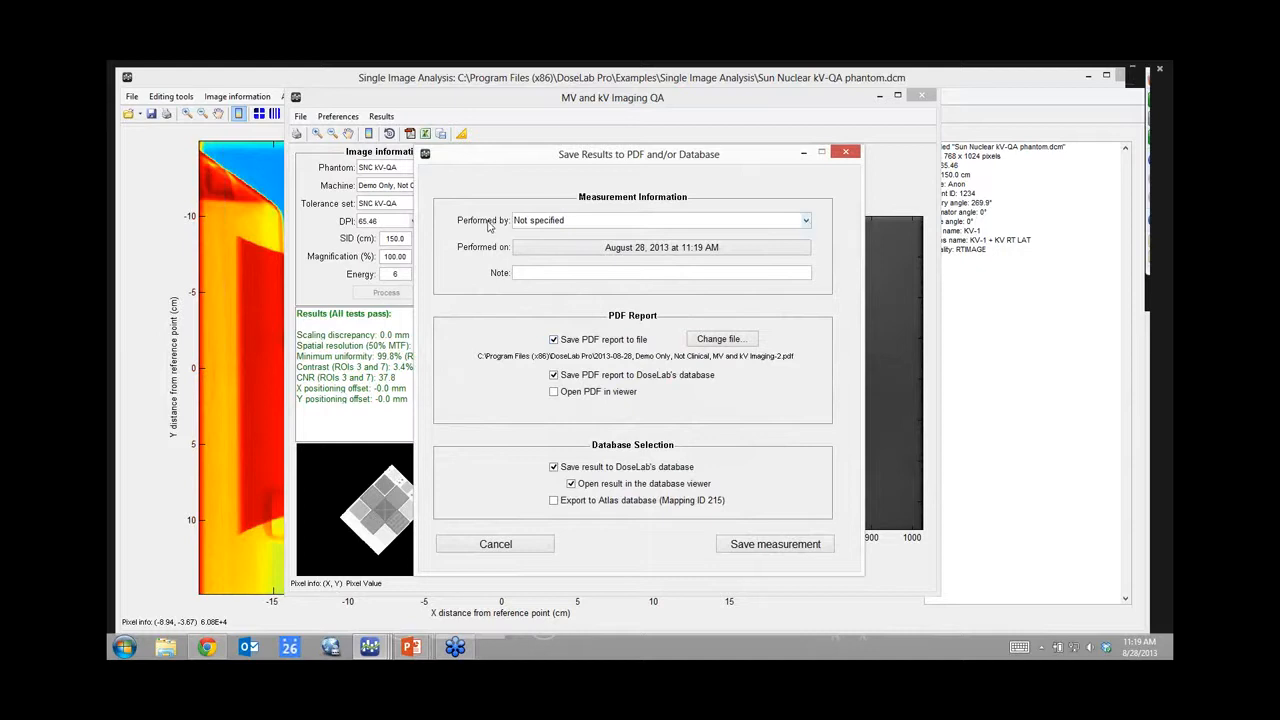
left_click(662, 252)
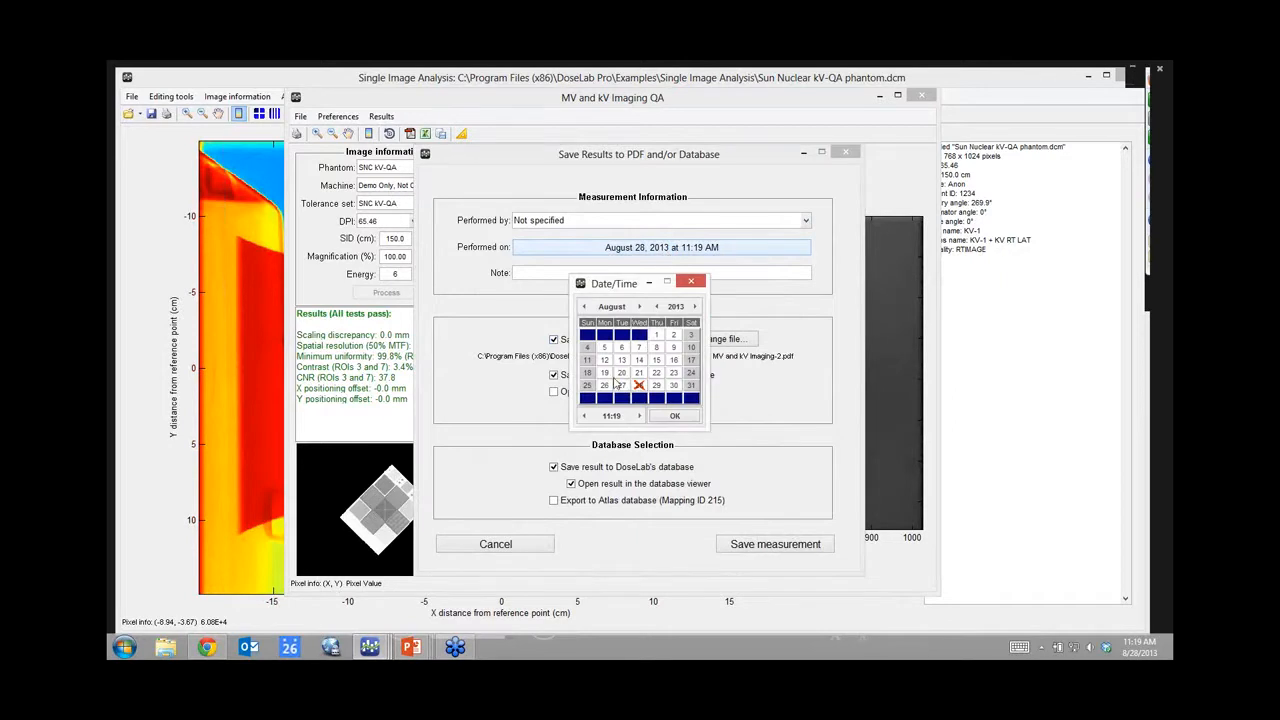
left_click(674, 374)
left_click(675, 415)
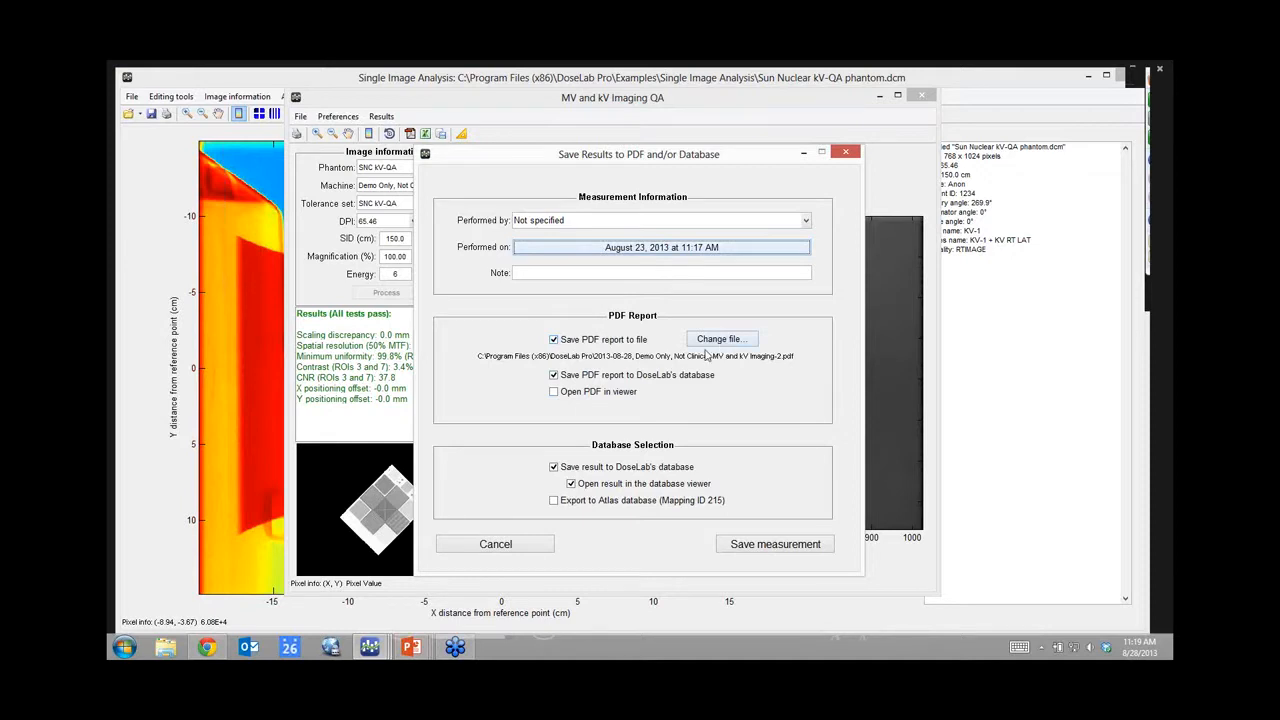
left_click(555, 392)
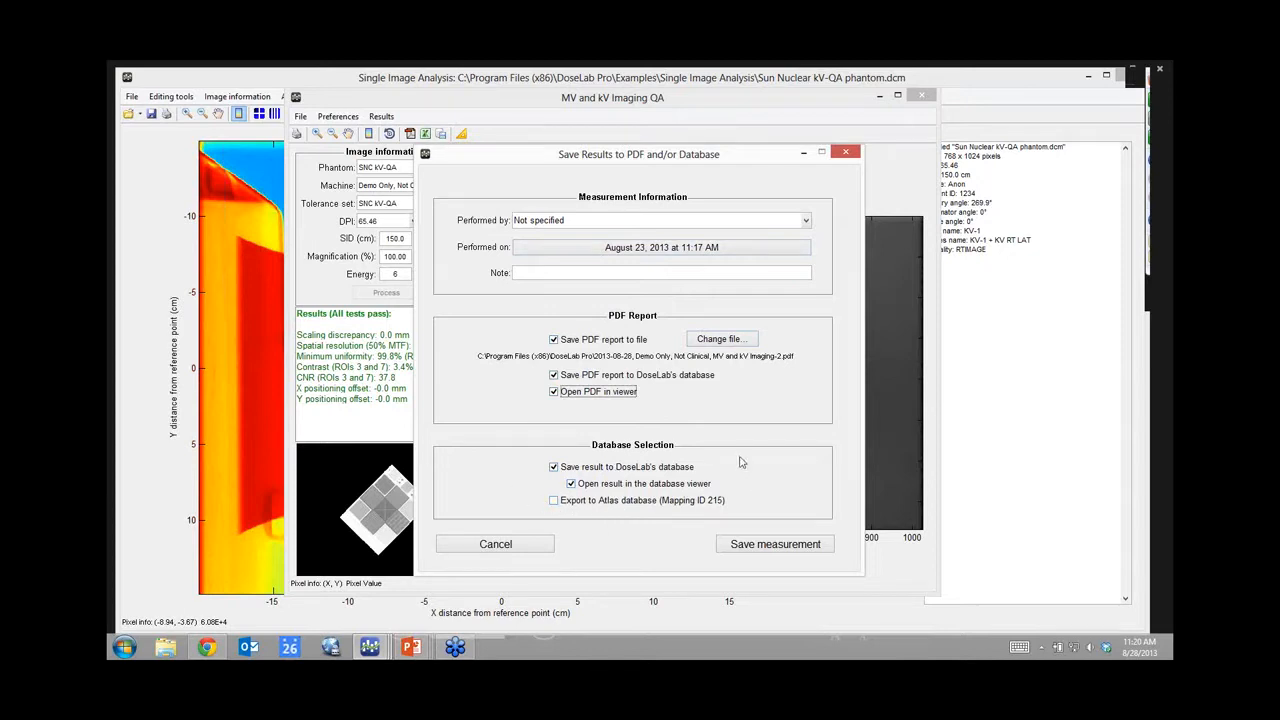
left_click(782, 547)
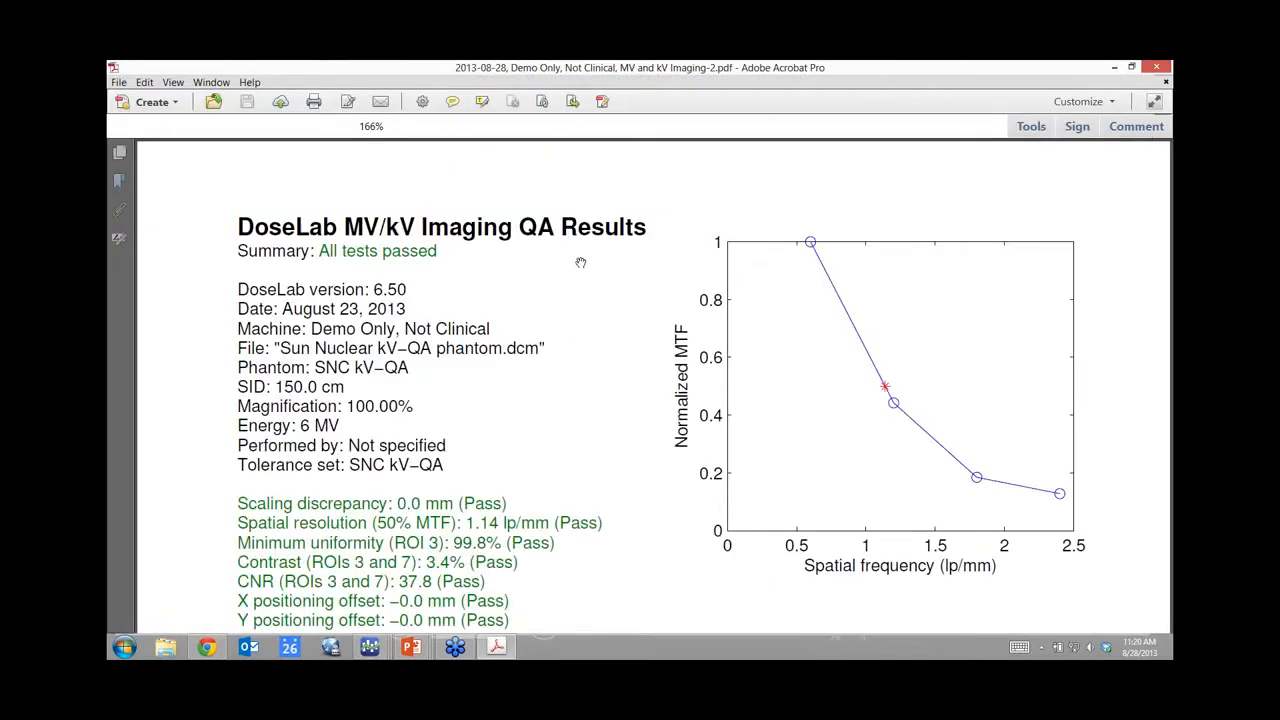
Step: Scroll the PDF report down to the evaluated phantom image, then close Acrobat
scroll(580, 262, "down", 1)
scroll(584, 262, "down", 3)
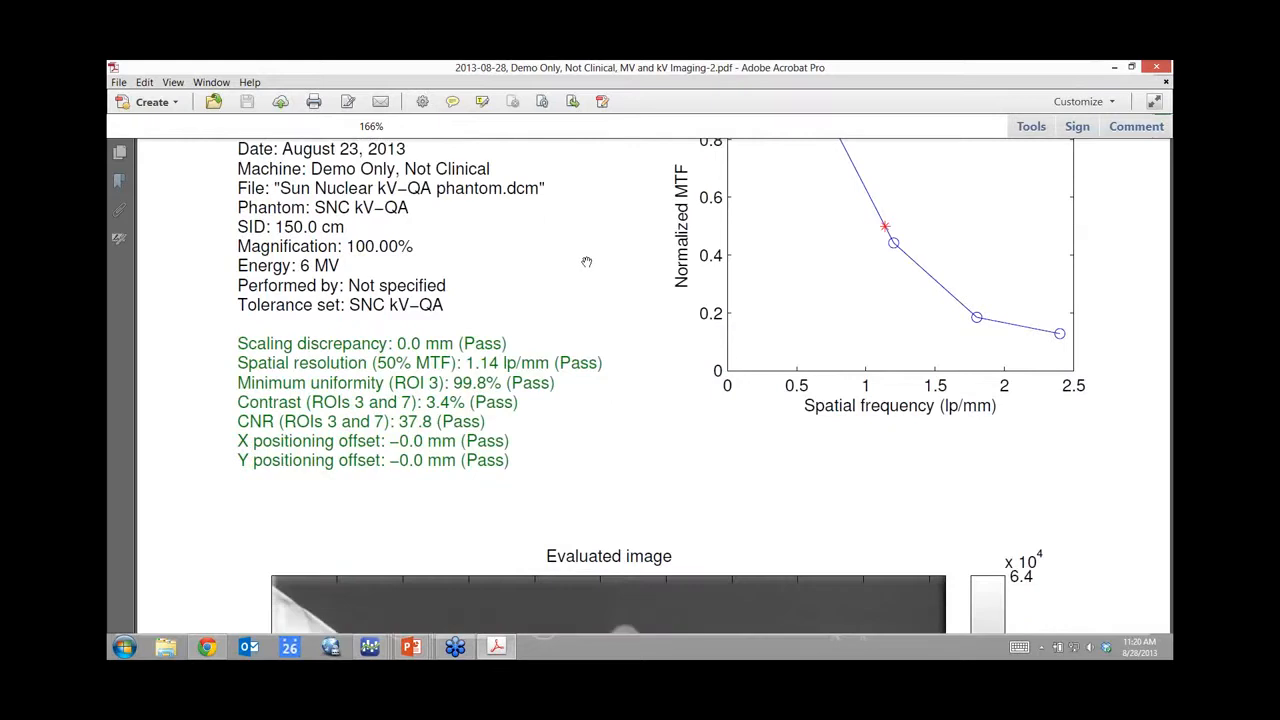
scroll(558, 280, "down", 2)
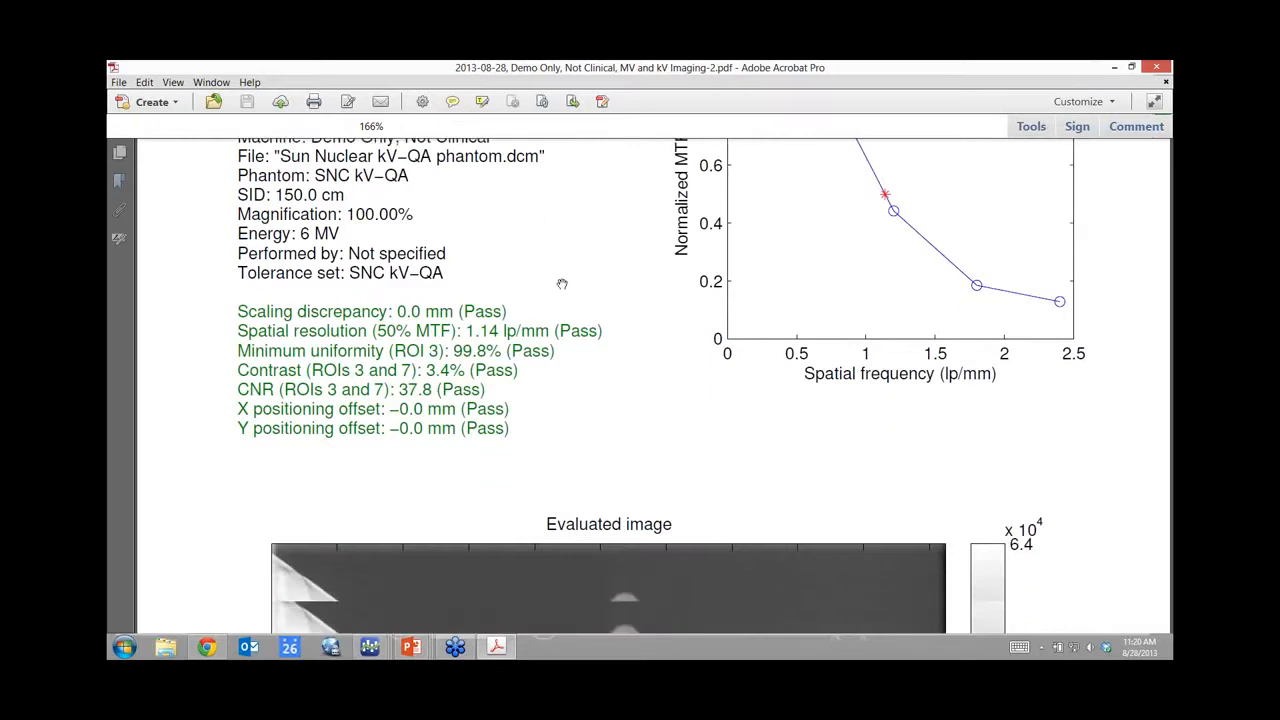
scroll(565, 284, "down", 4)
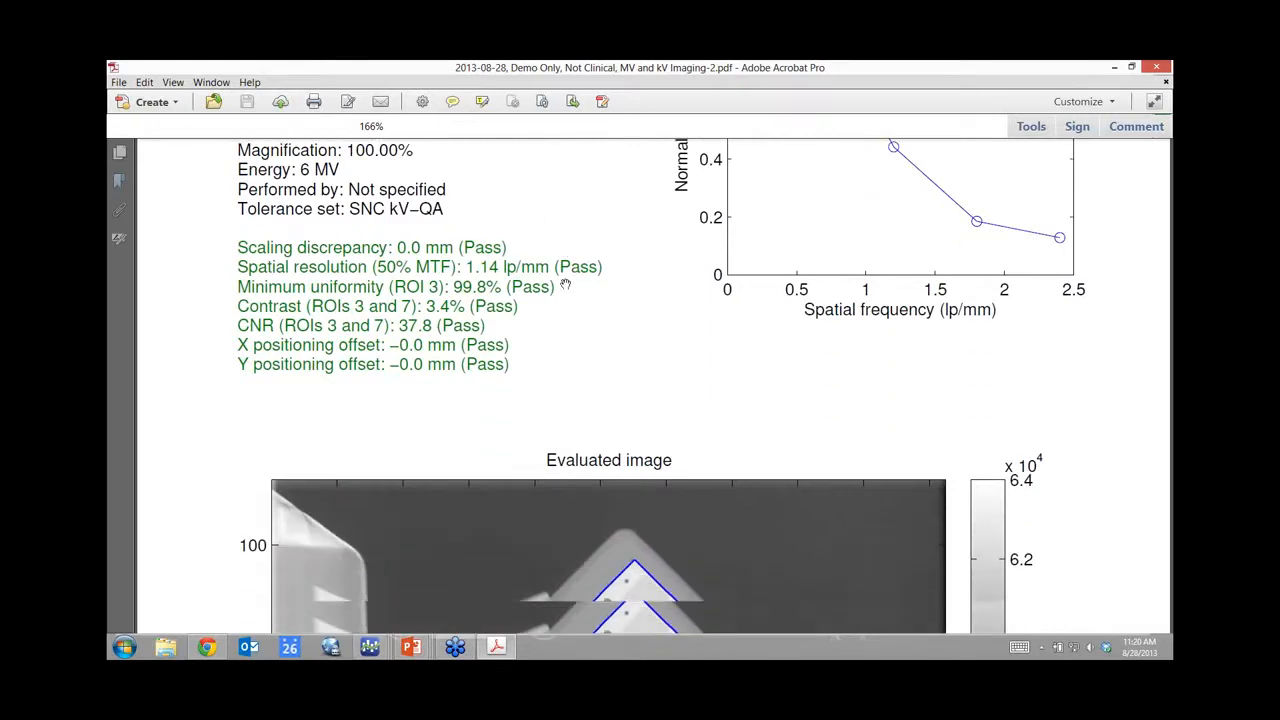
scroll(565, 284, "down", 8)
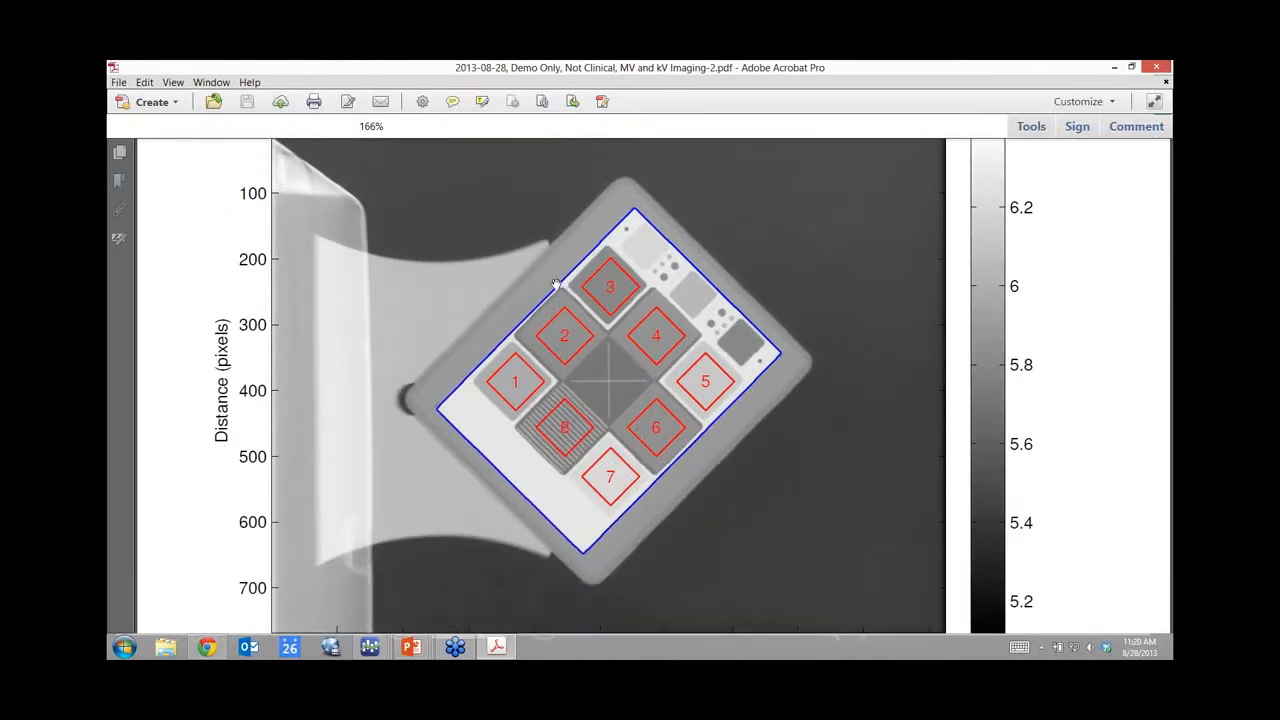
double_click(115, 69)
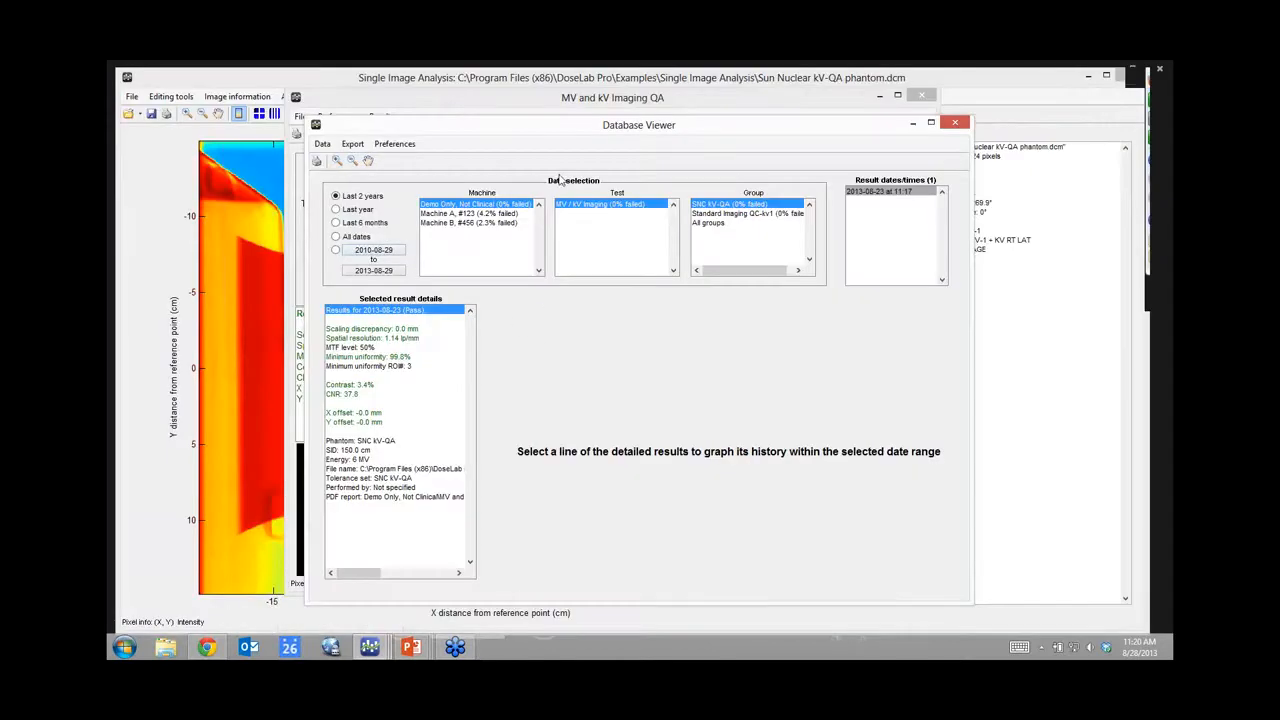
Step: Inspect the 2013-08-23 result details and try graphing scaling discrepancy and spatial resolution
left_click_drag(552, 131, 522, 110)
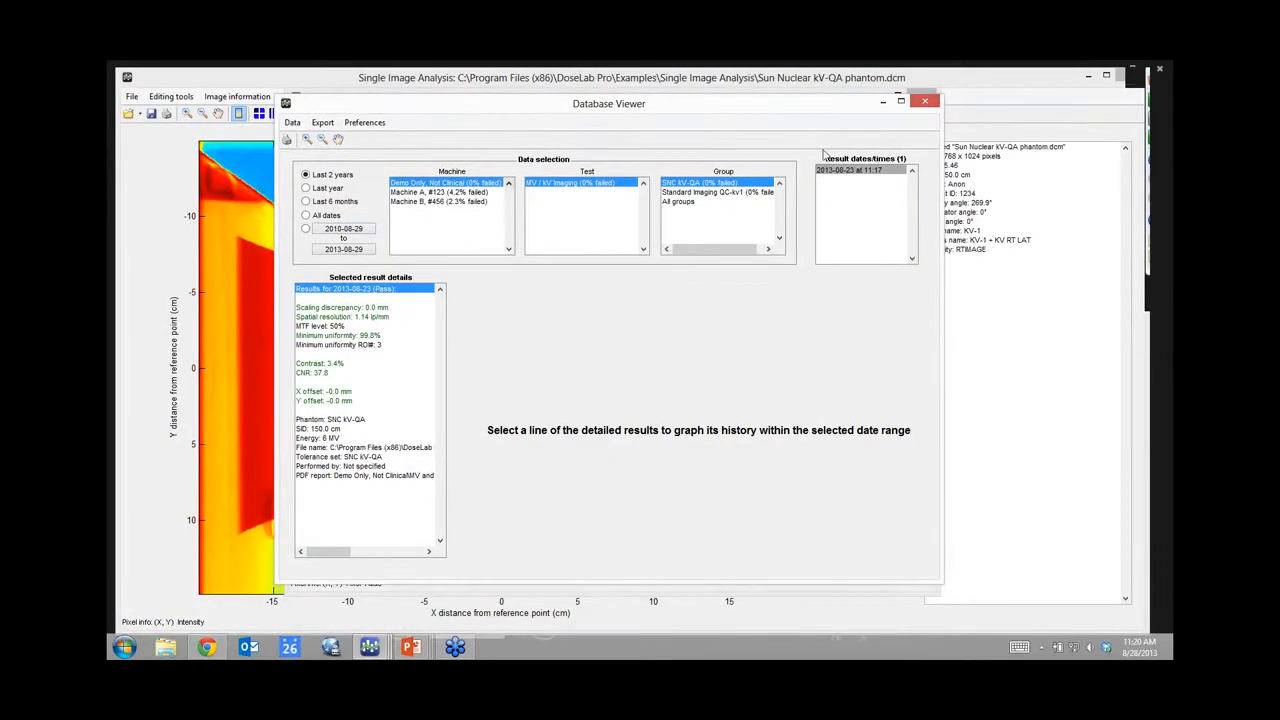
left_click(850, 172)
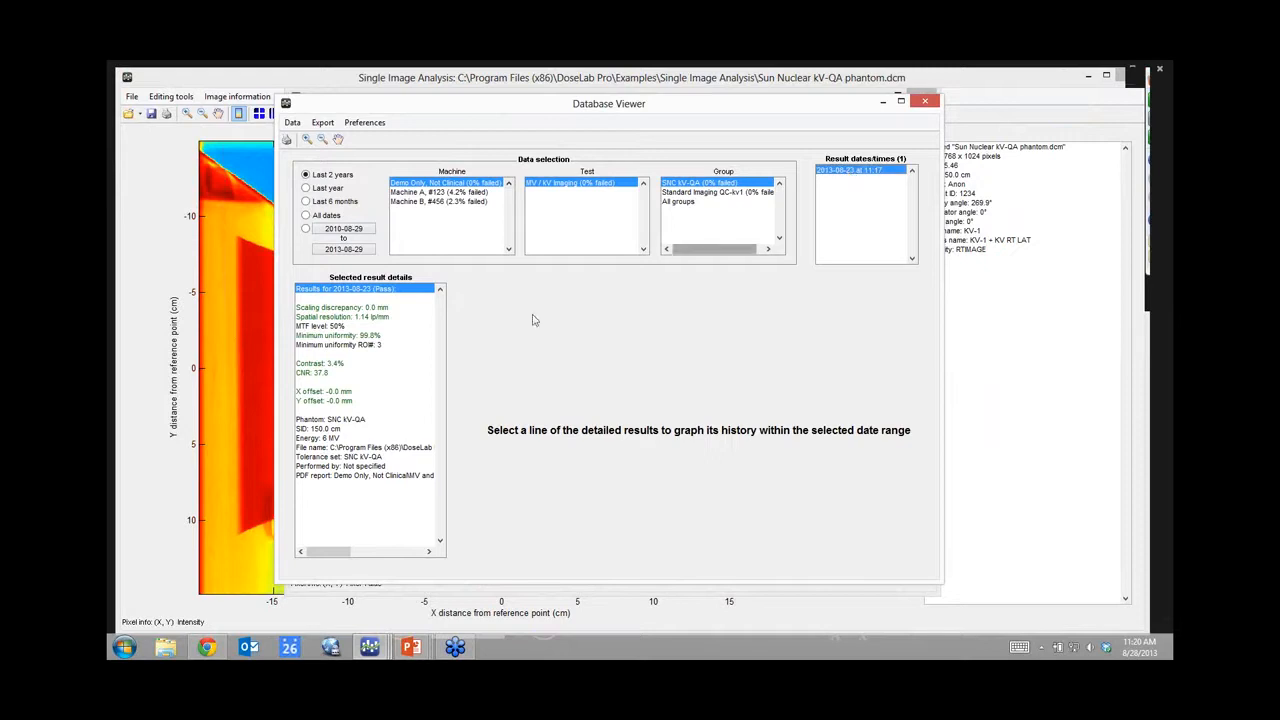
left_click(337, 308)
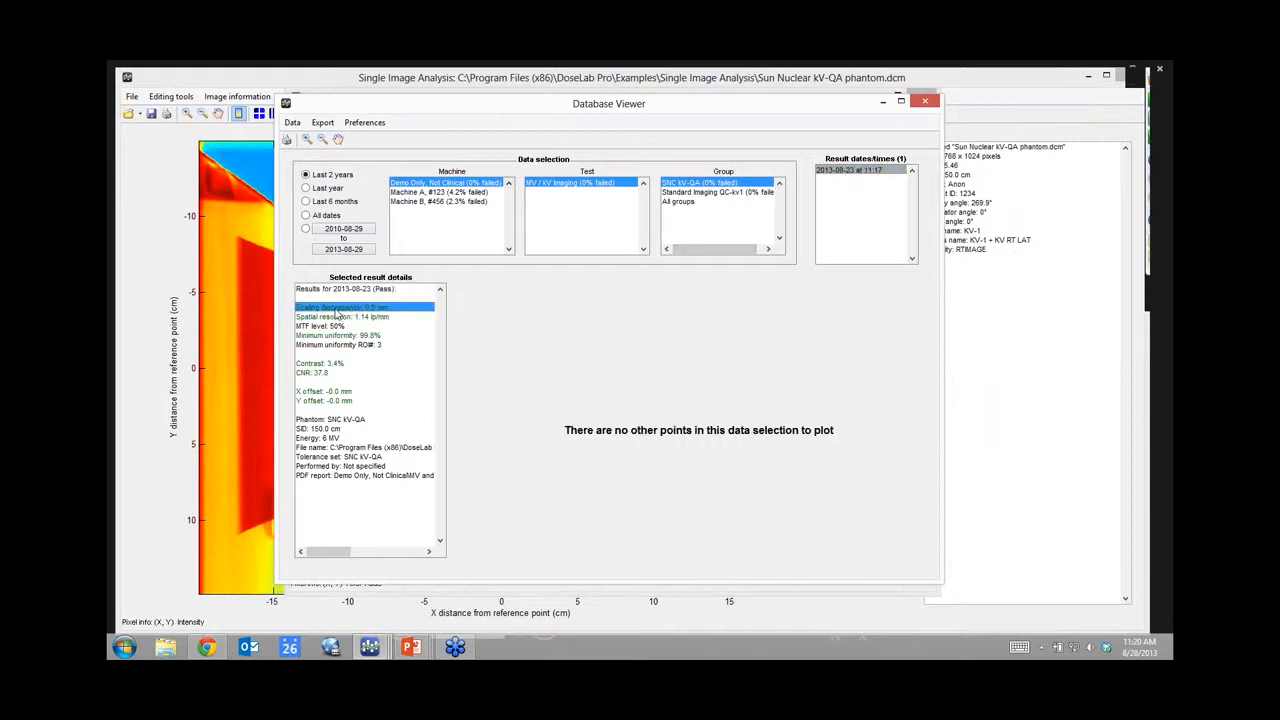
left_click(346, 317)
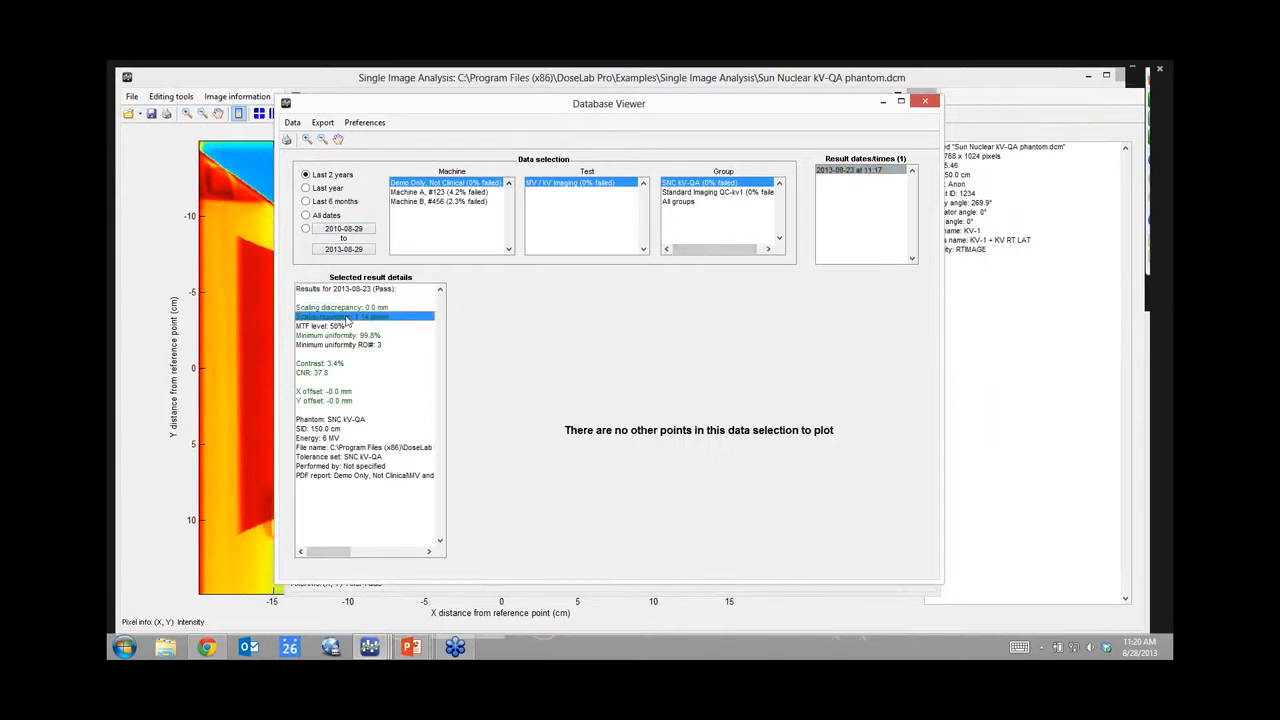
Step: Select Machine B's MV/kV Imaging results, browse the 2013 dates, and graph scaling discrepancy
left_click(430, 202)
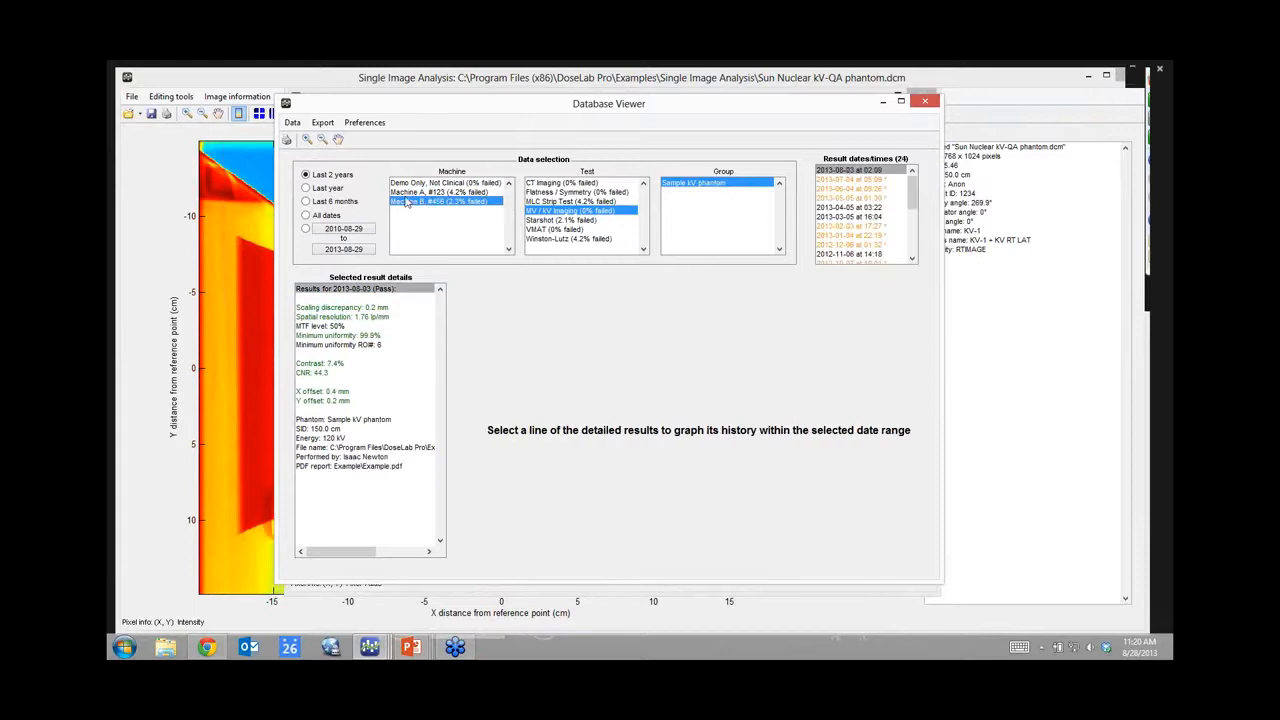
left_click(543, 212)
left_click(846, 181)
left_click(843, 189)
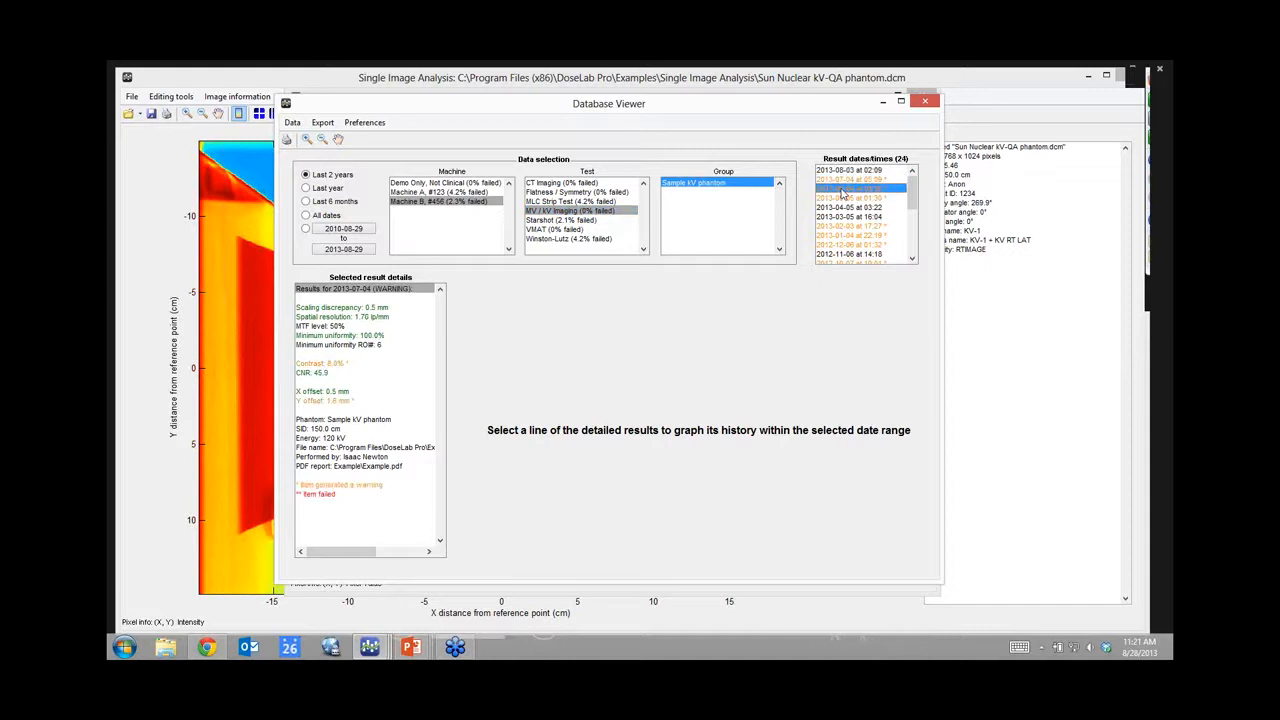
left_click(842, 198)
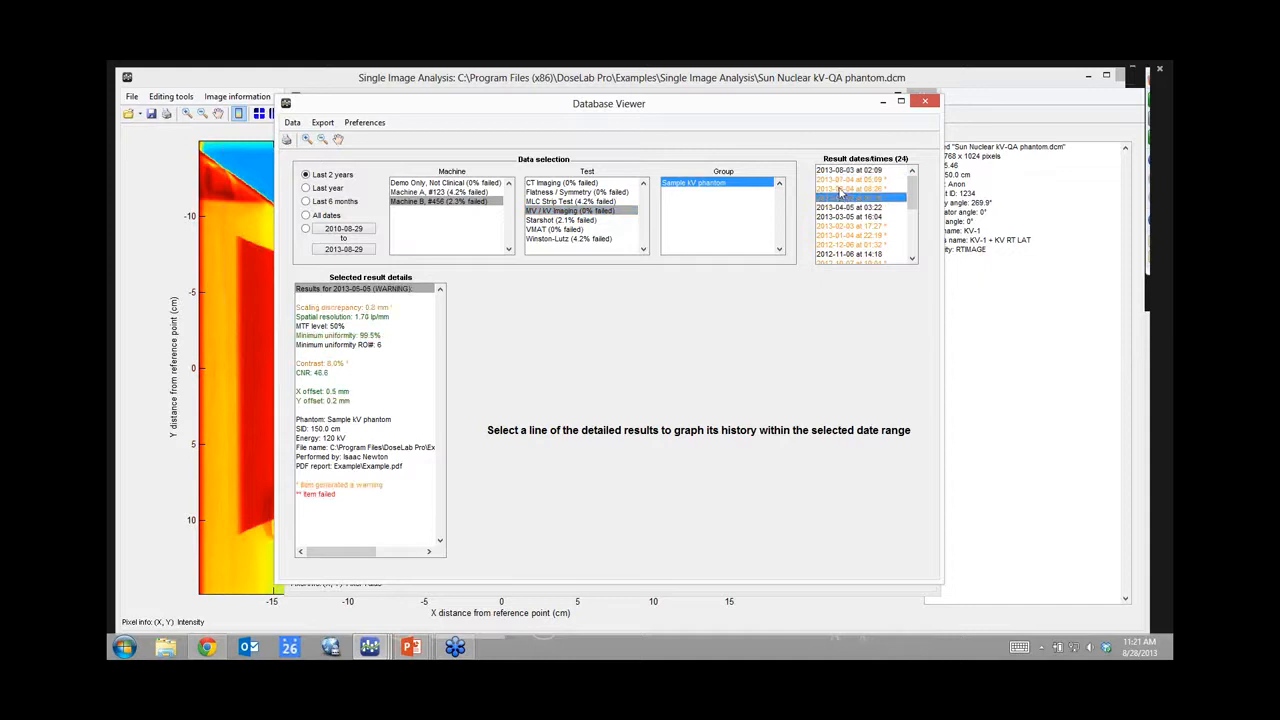
left_click(841, 181)
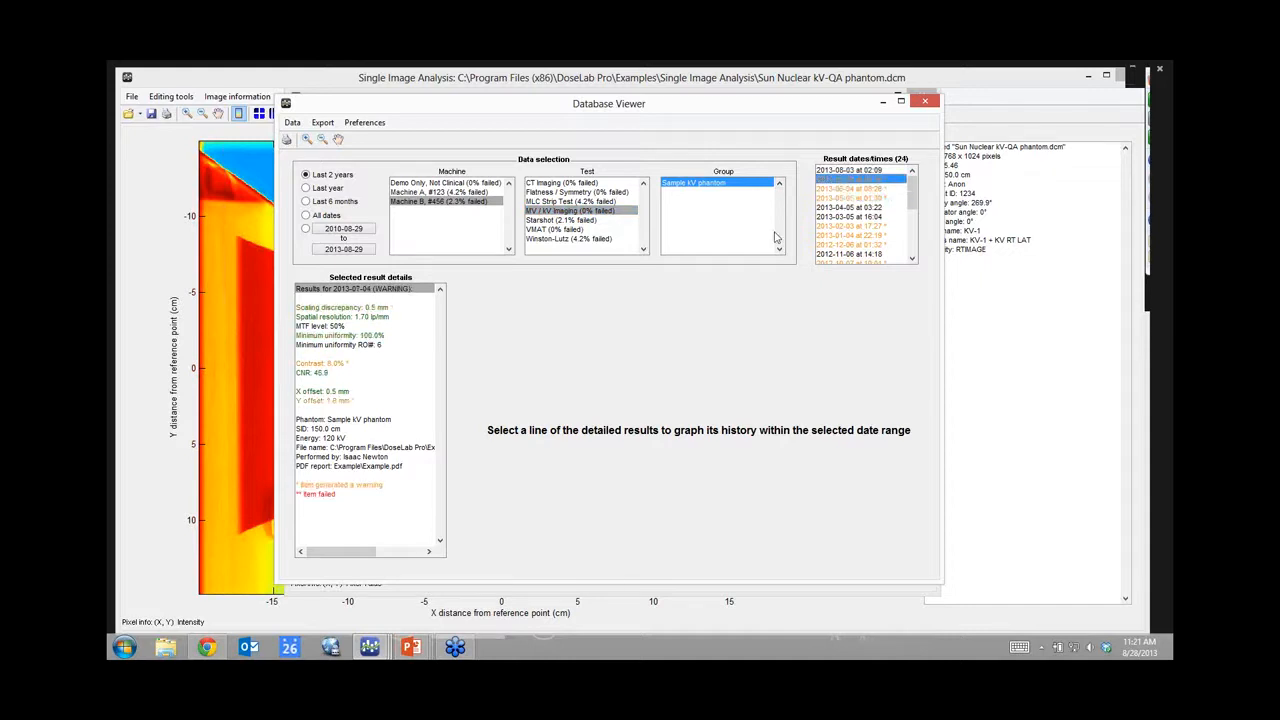
left_click(335, 309)
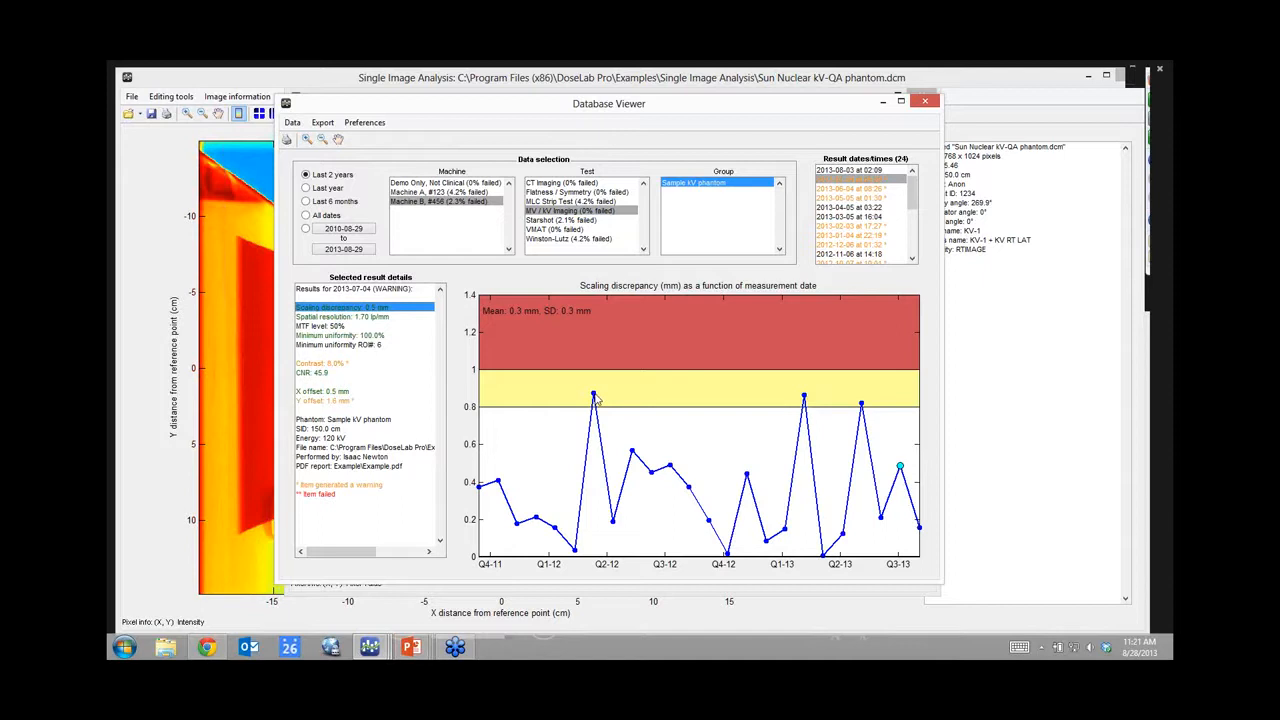
Step: Inspect the Q2-12 and Q1-13 graph peaks, then graph minimum uniformity and CNR history
left_click(594, 395)
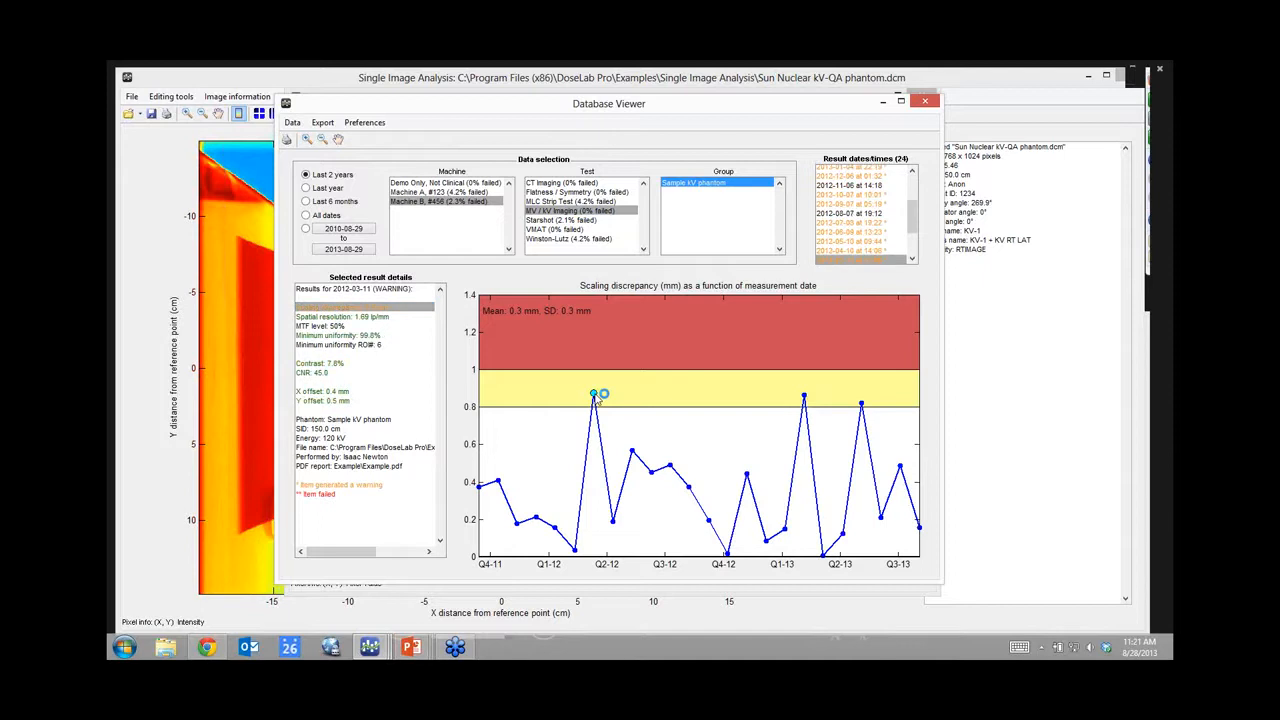
left_click(804, 396)
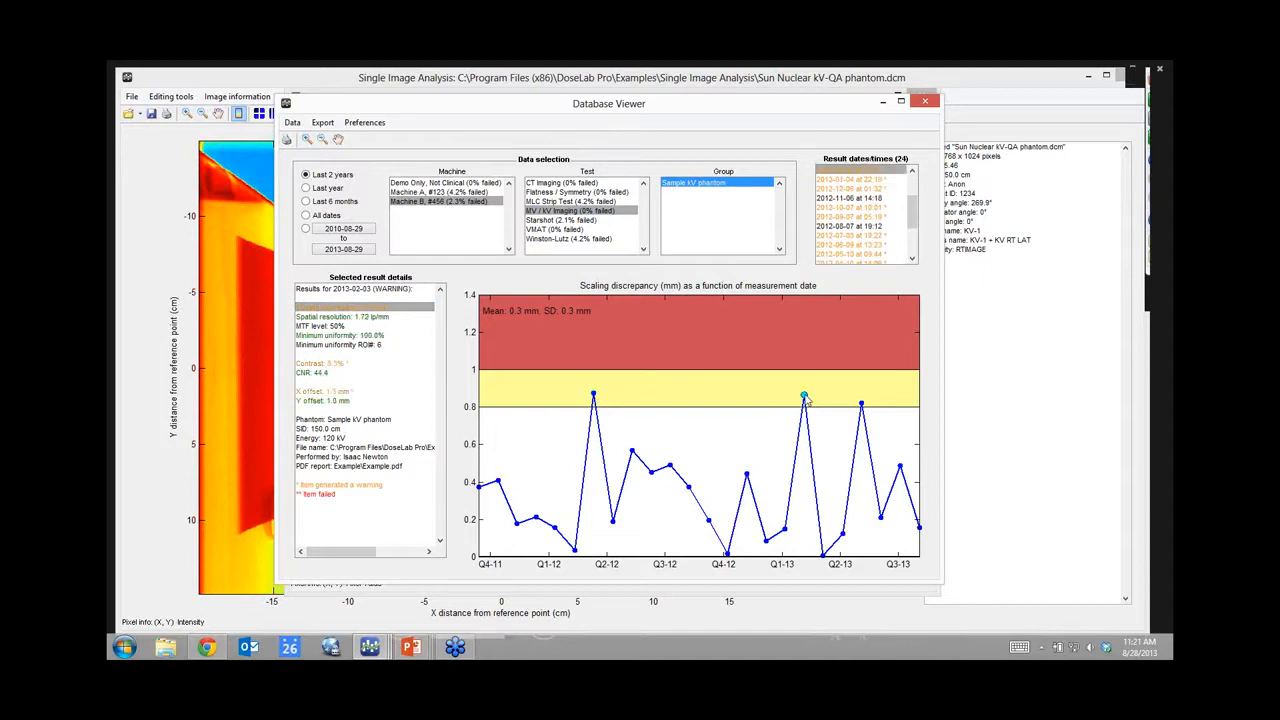
left_click(325, 336)
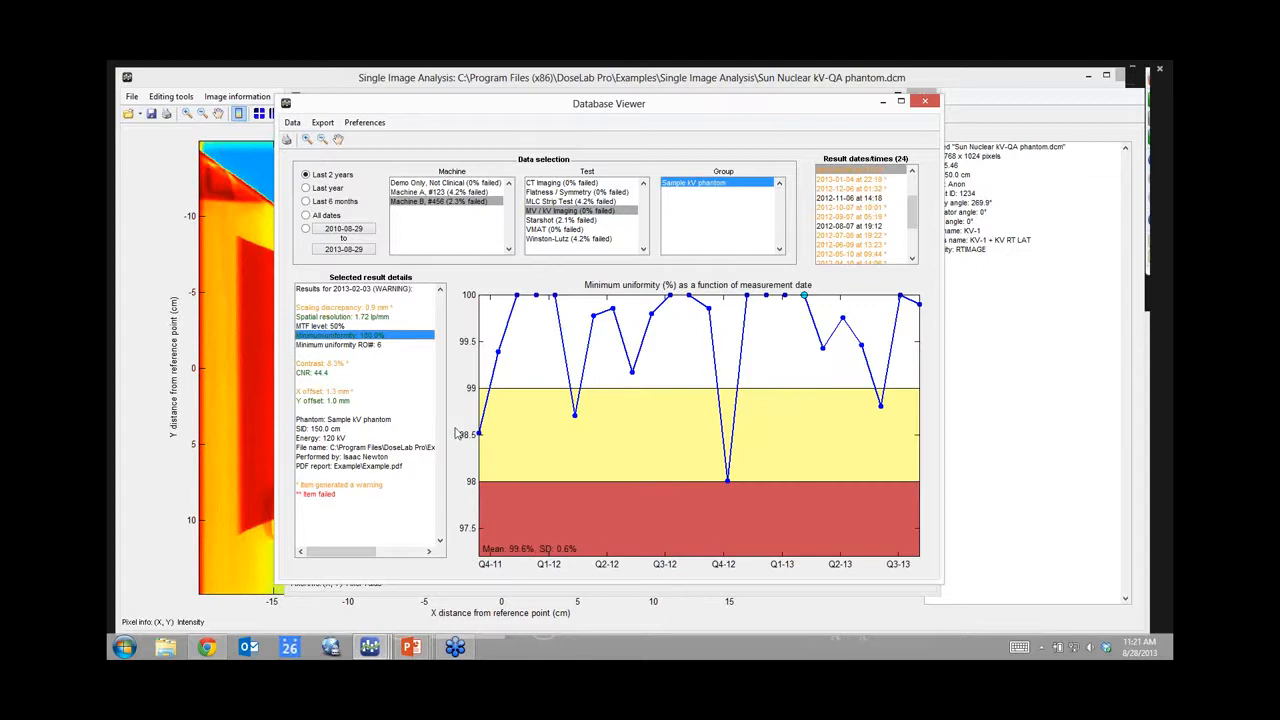
left_click(318, 374)
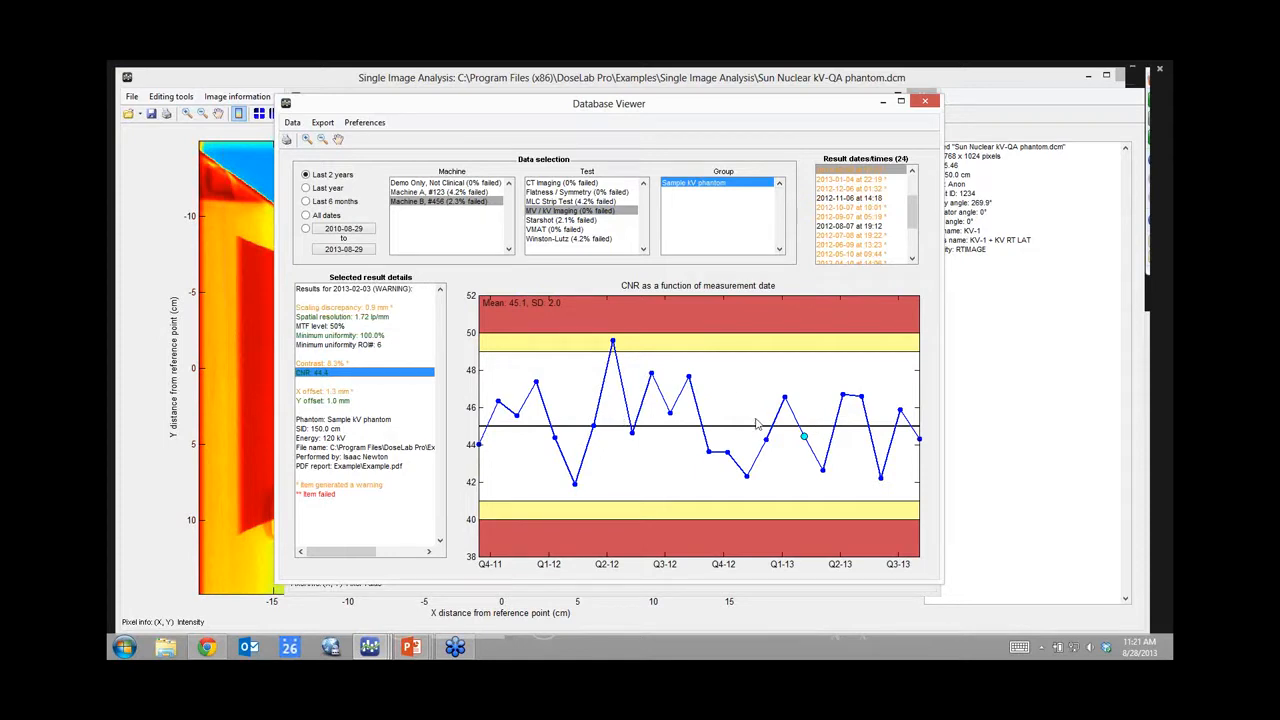
Step: Select the 2012-07-08 measurement and open its PDF report
left_click(349, 467)
left_click(846, 237)
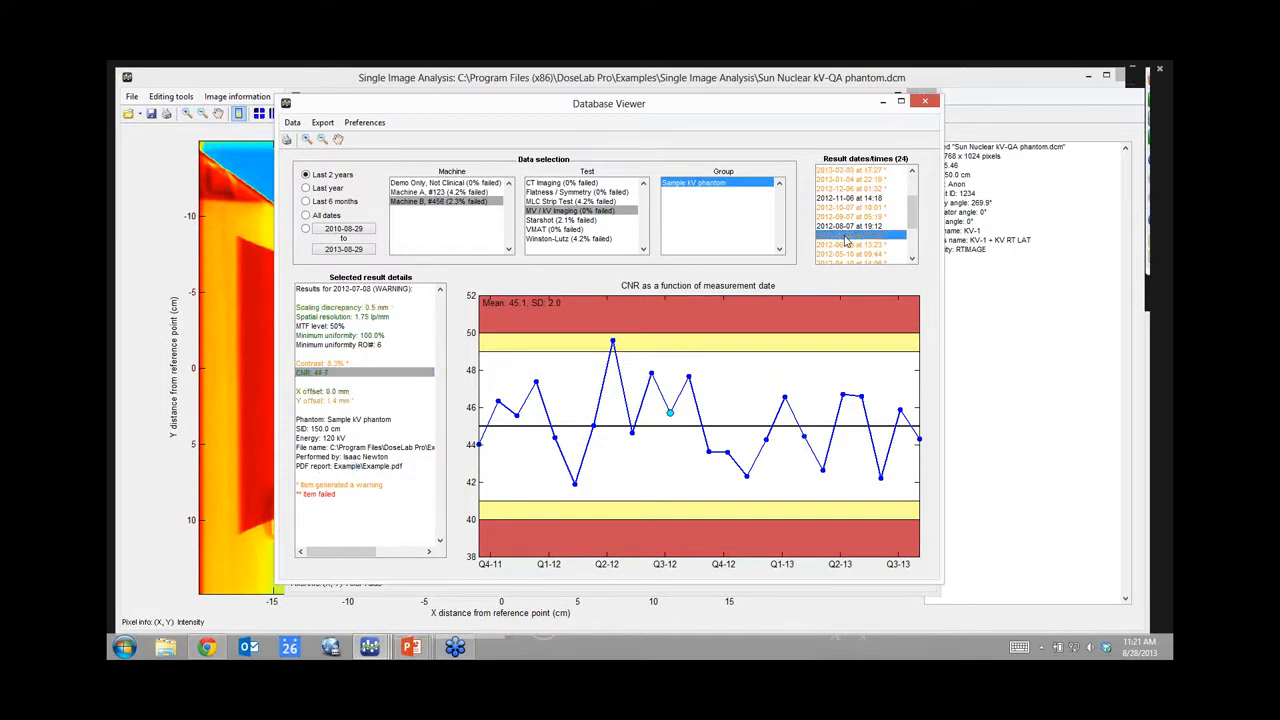
left_click(320, 468)
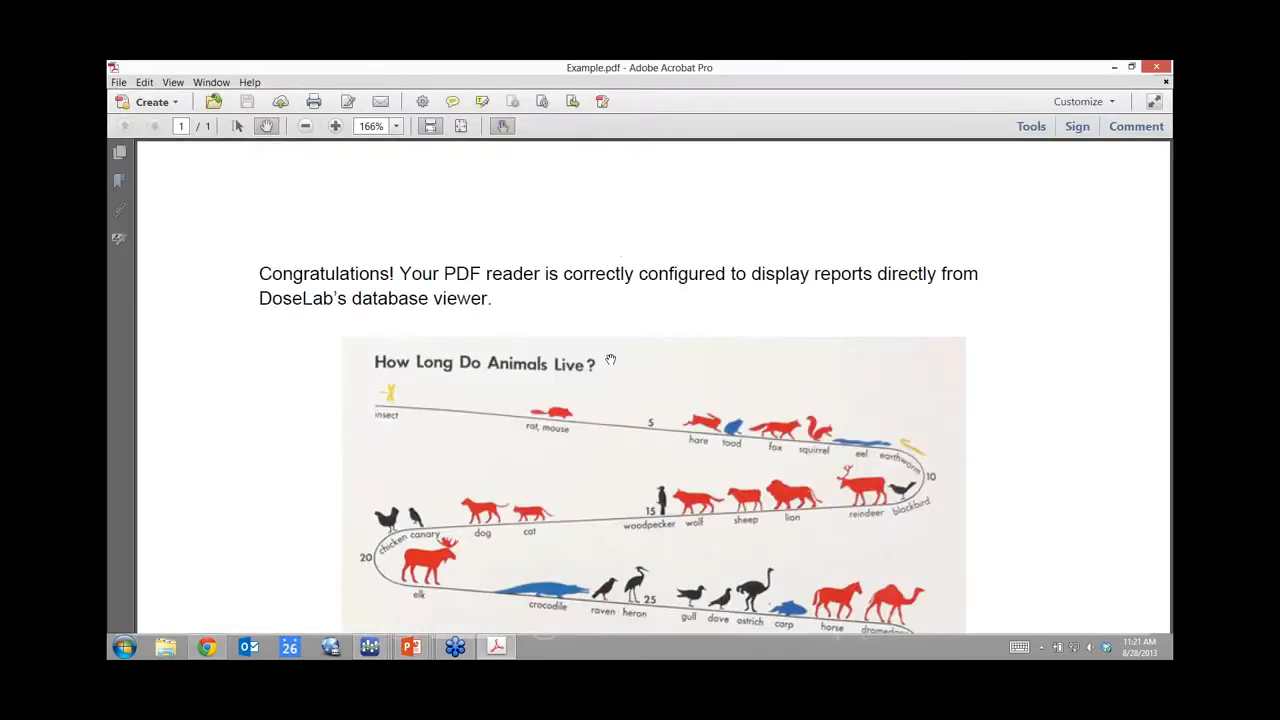
scroll(614, 368, "down", 3)
Step: Scroll through Example.pdf and close Acrobat from the window icon menu
scroll(614, 368, "down", 7)
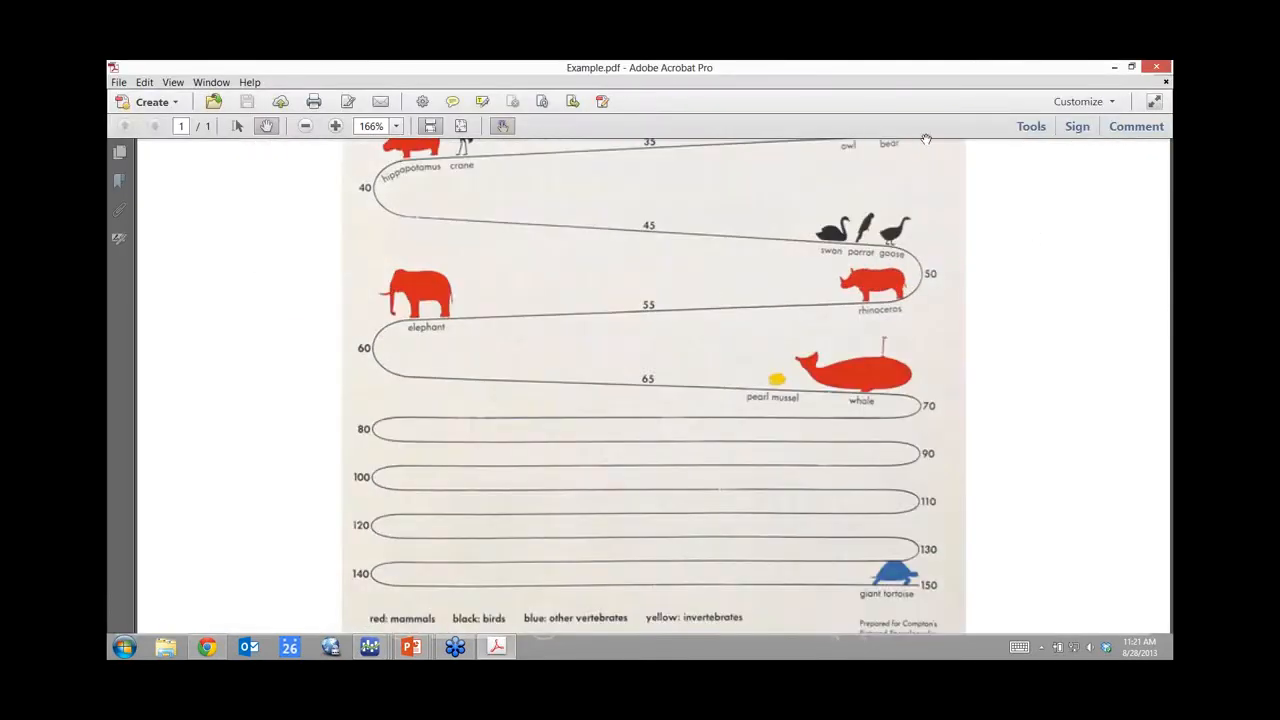
left_click(113, 68)
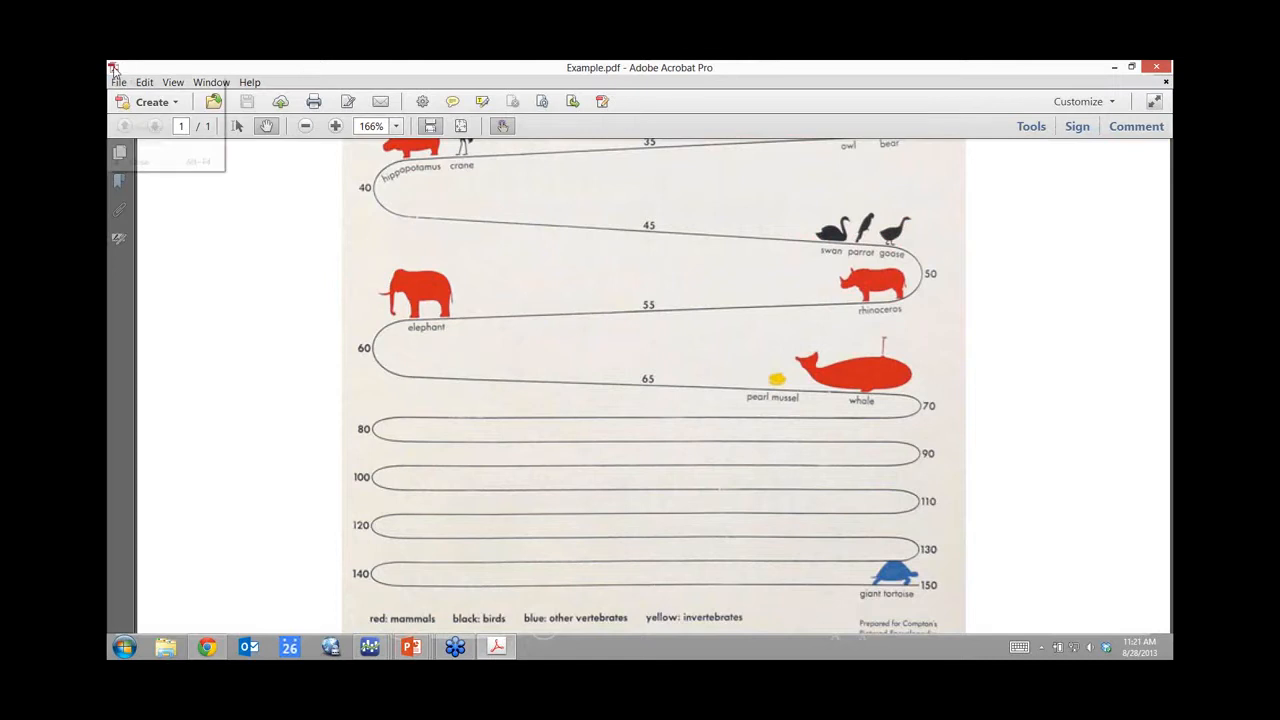
left_click(113, 68)
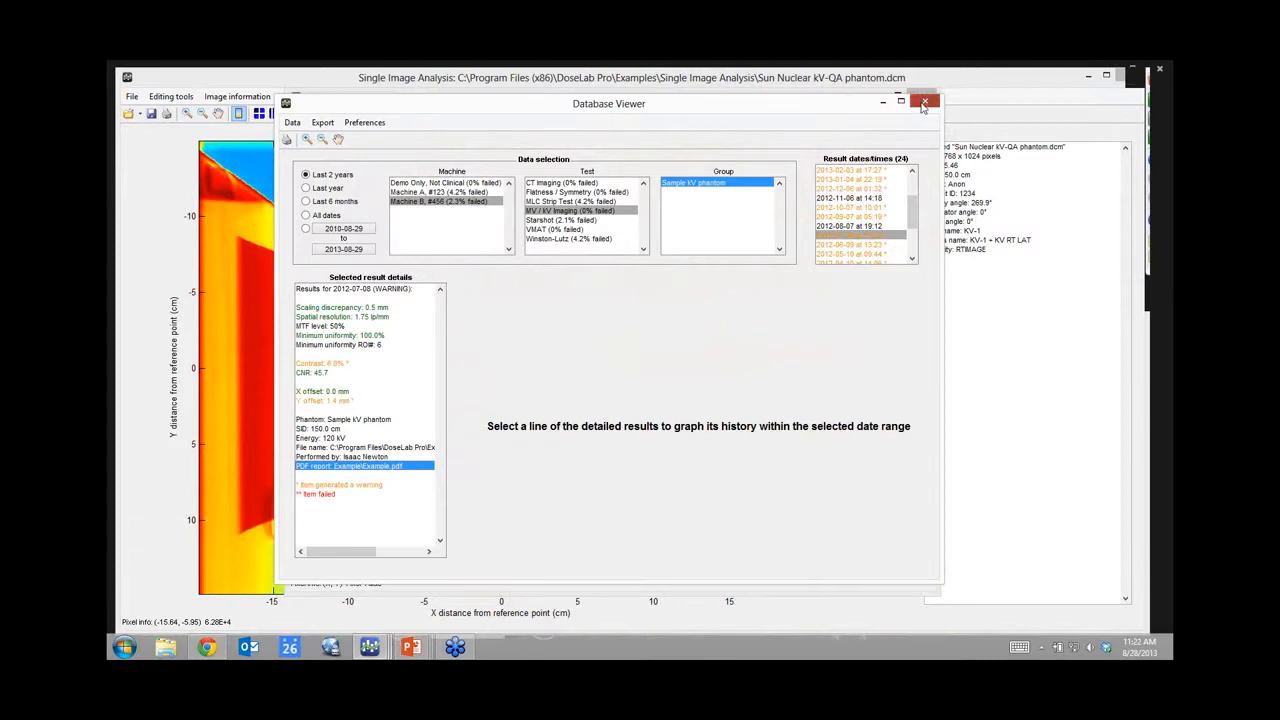
Step: Close the Database Viewer and kV QA windows, open the Sun Nuclear FS-QA EPID image, and start an inverted flatness/symmetry analysis
left_click(924, 102)
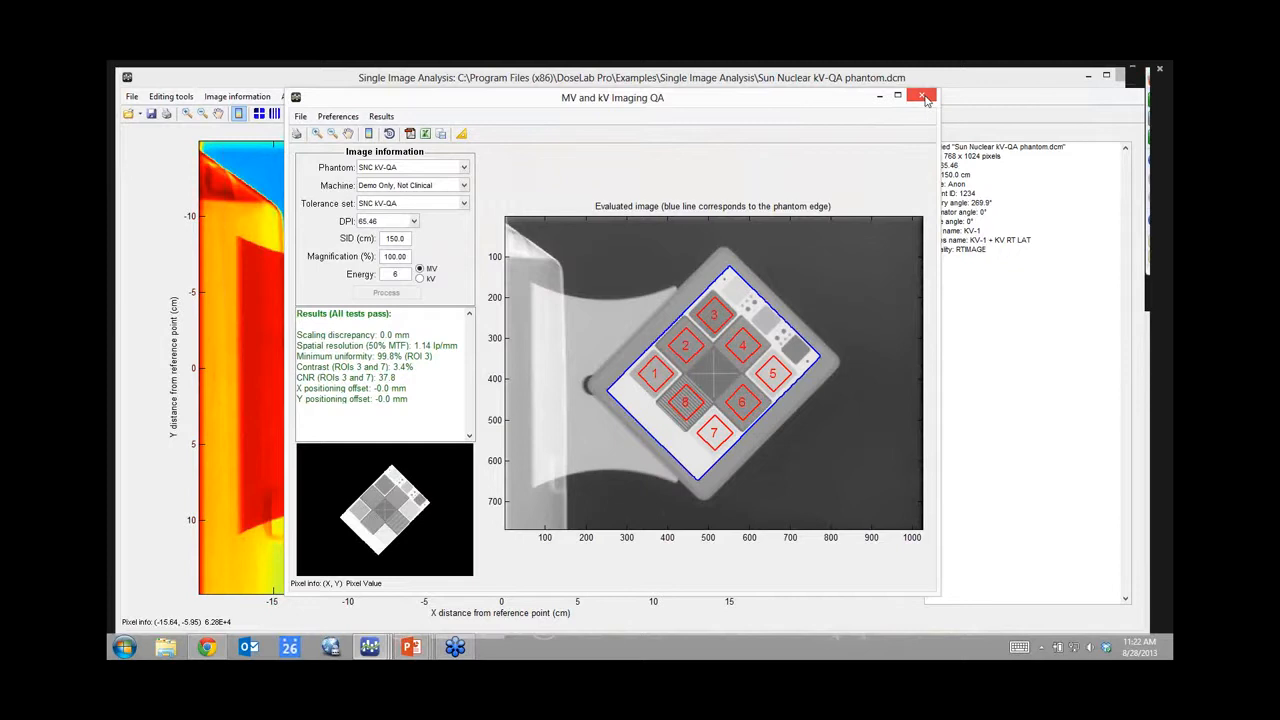
left_click(922, 96)
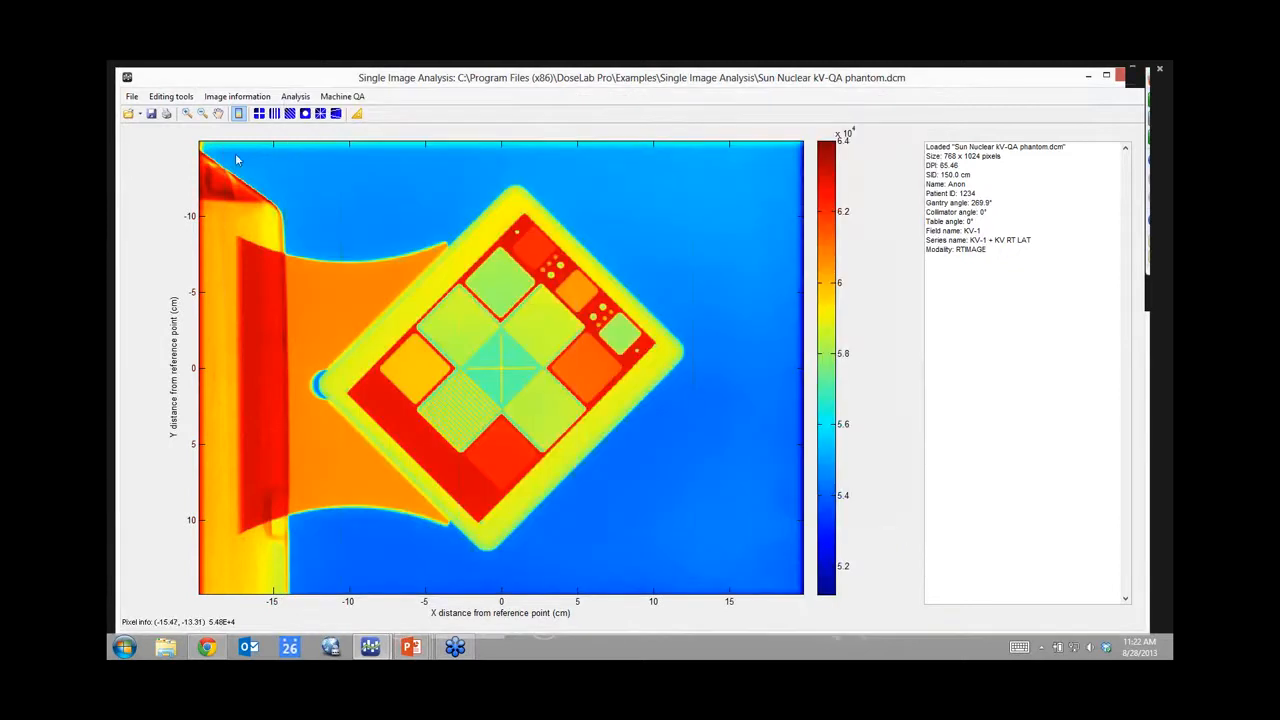
left_click(131, 114)
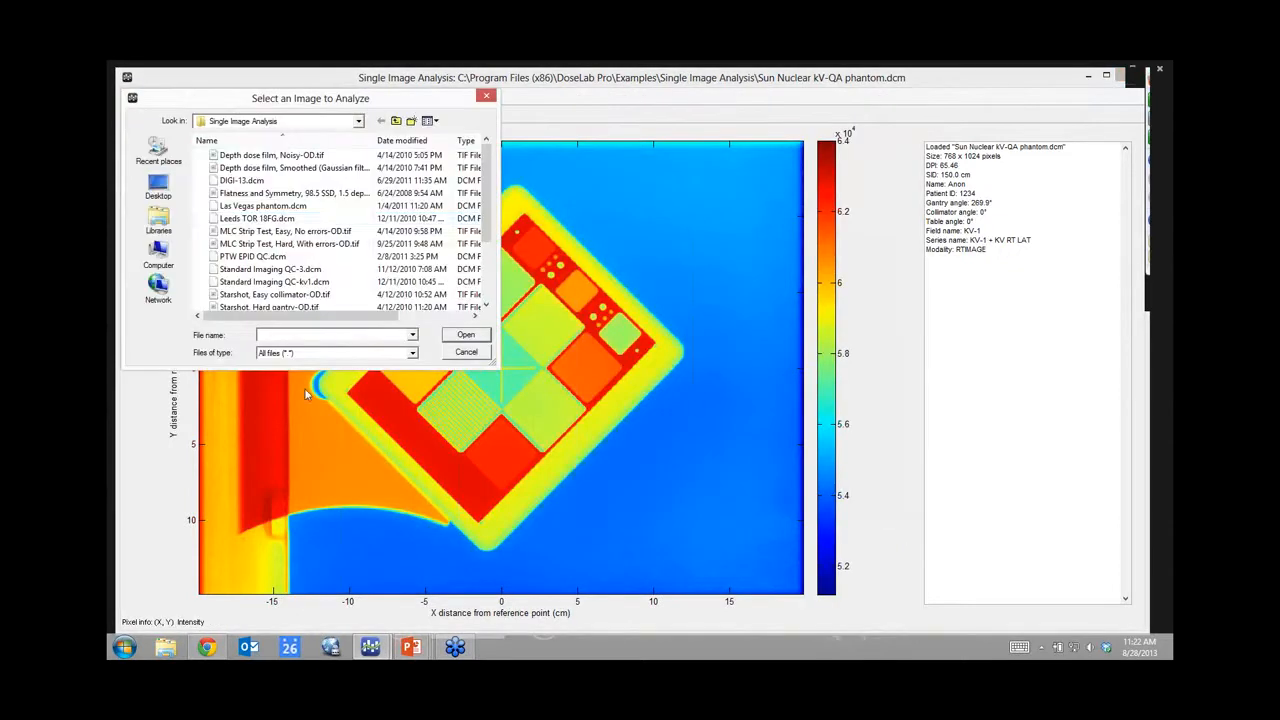
left_click_drag(486, 194, 484, 243)
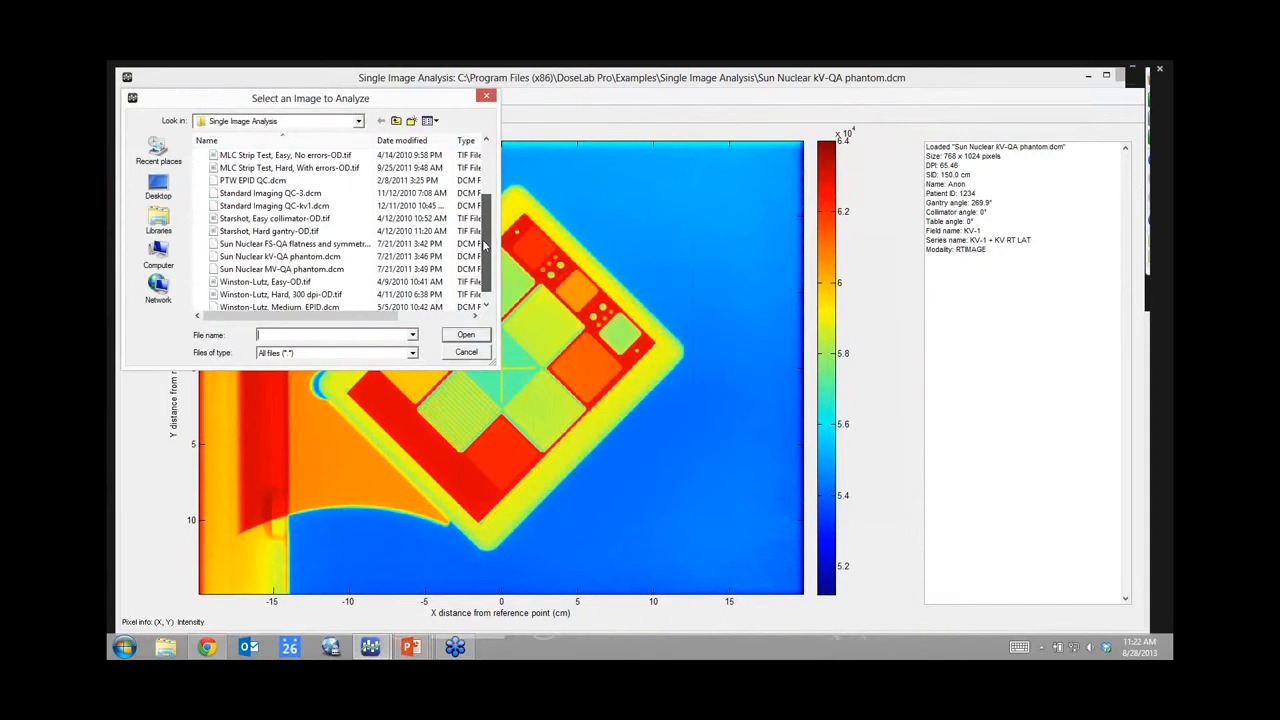
double_click(273, 245)
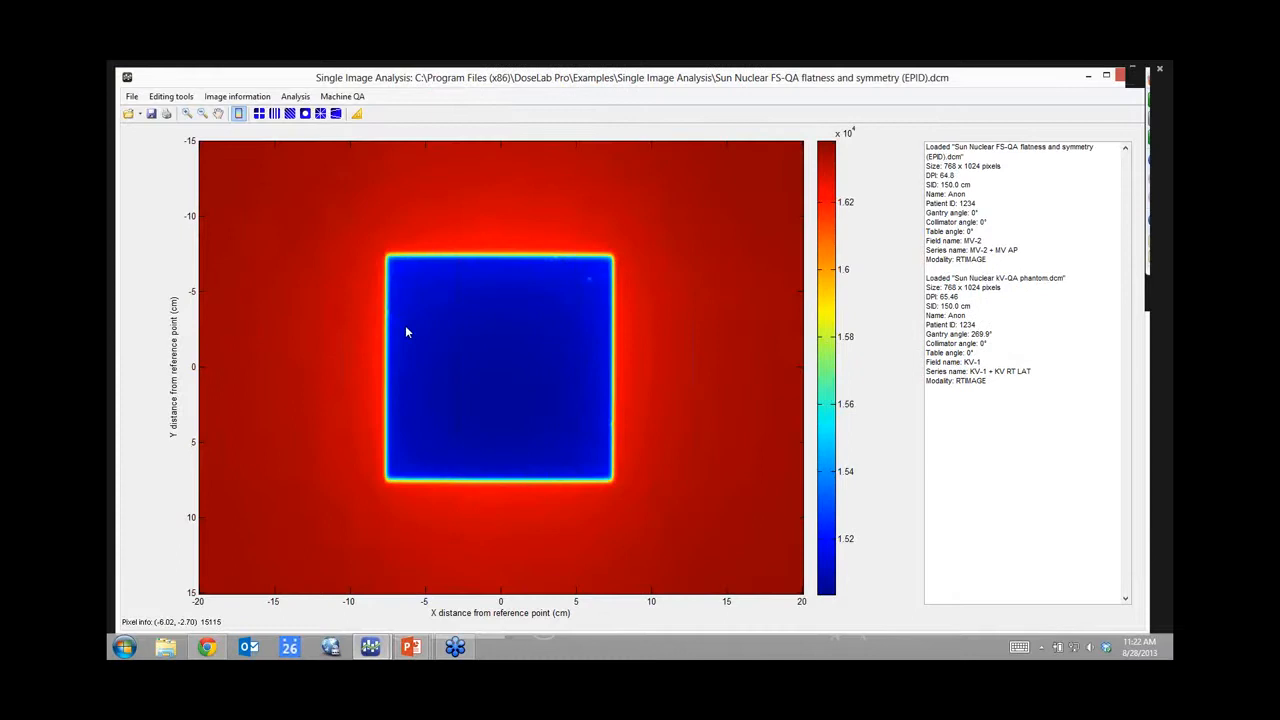
left_click(274, 113)
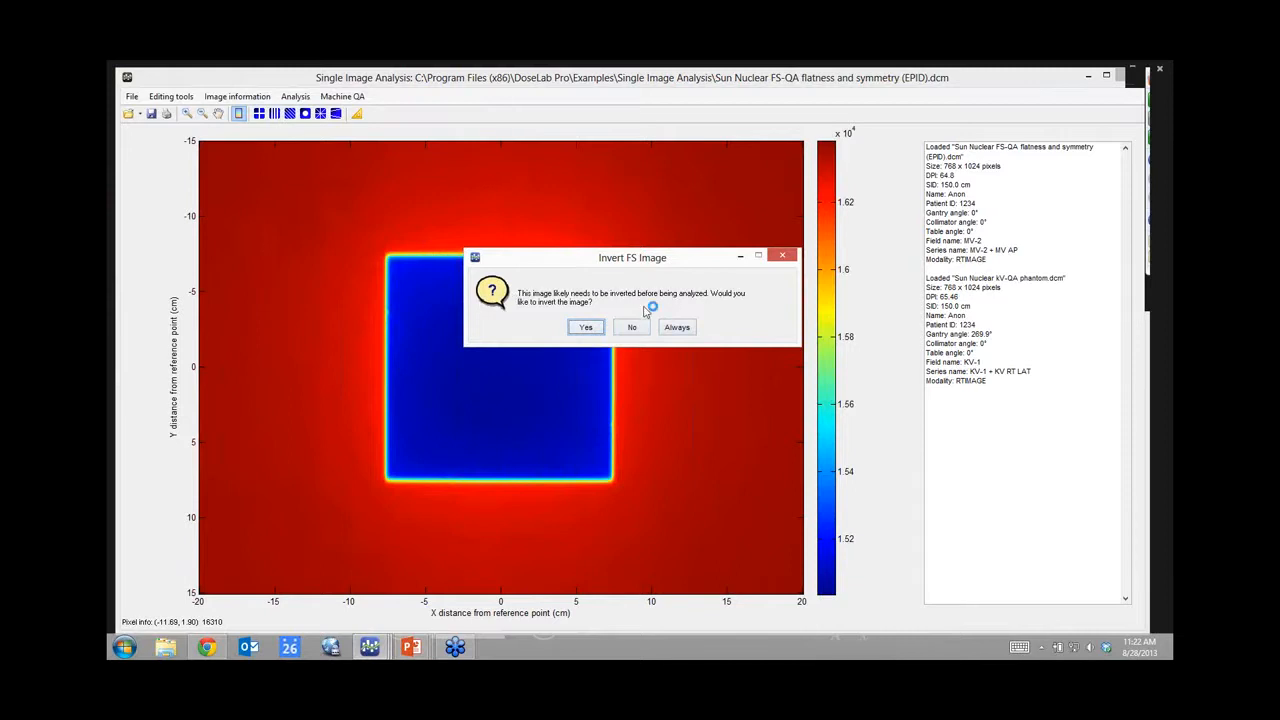
left_click(586, 328)
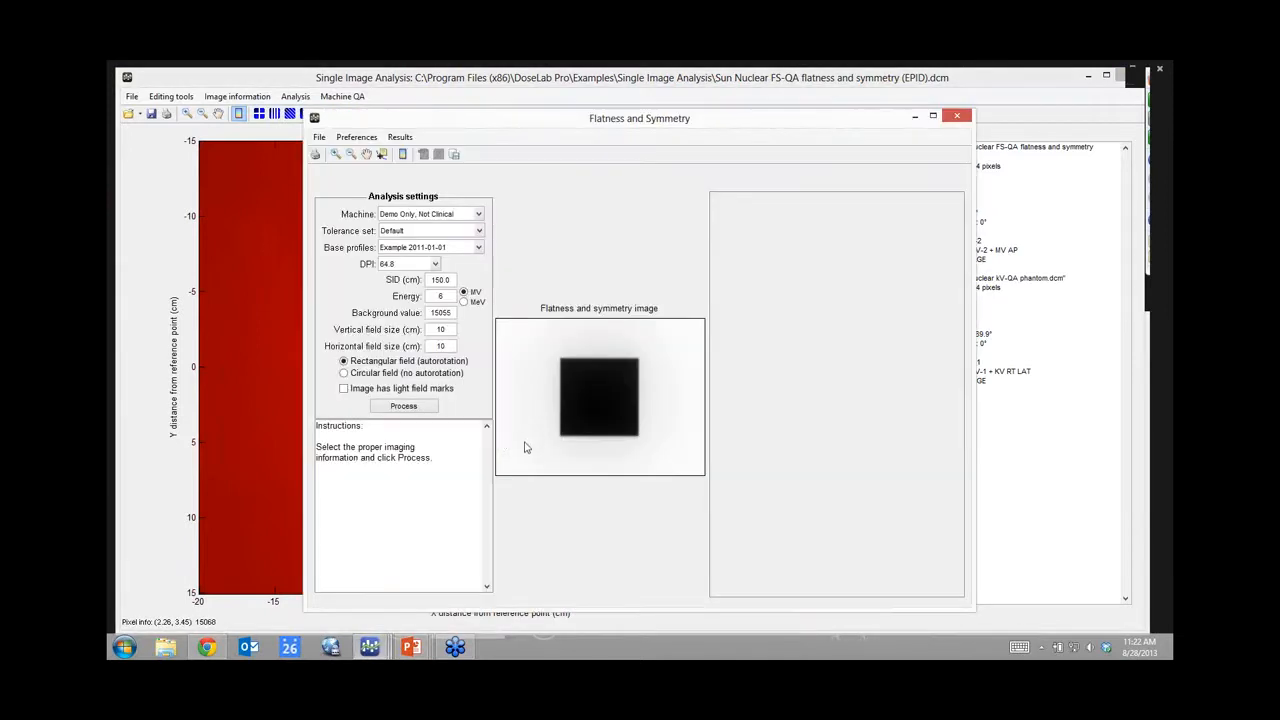
Step: Process the image using its light field marks, giving FAIL: top flatness -2.3%, vertical symmetry -2.8%
left_click(344, 389)
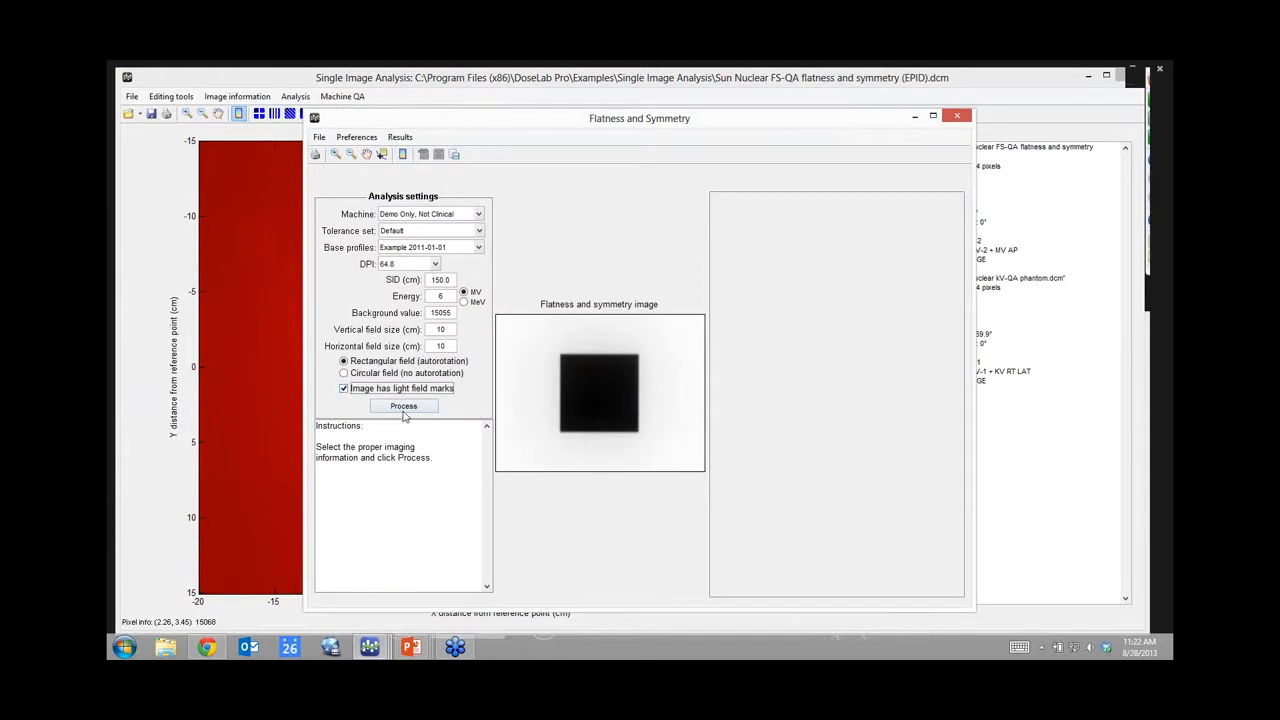
left_click(404, 407)
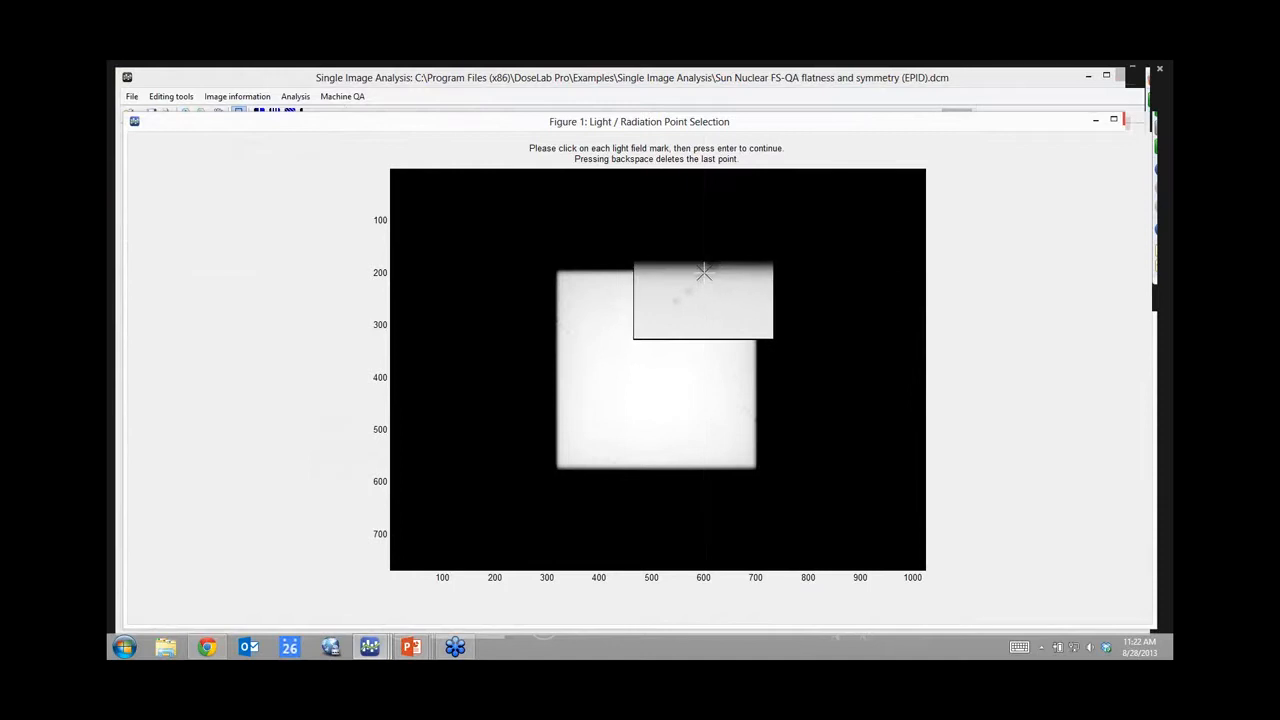
left_click(705, 270)
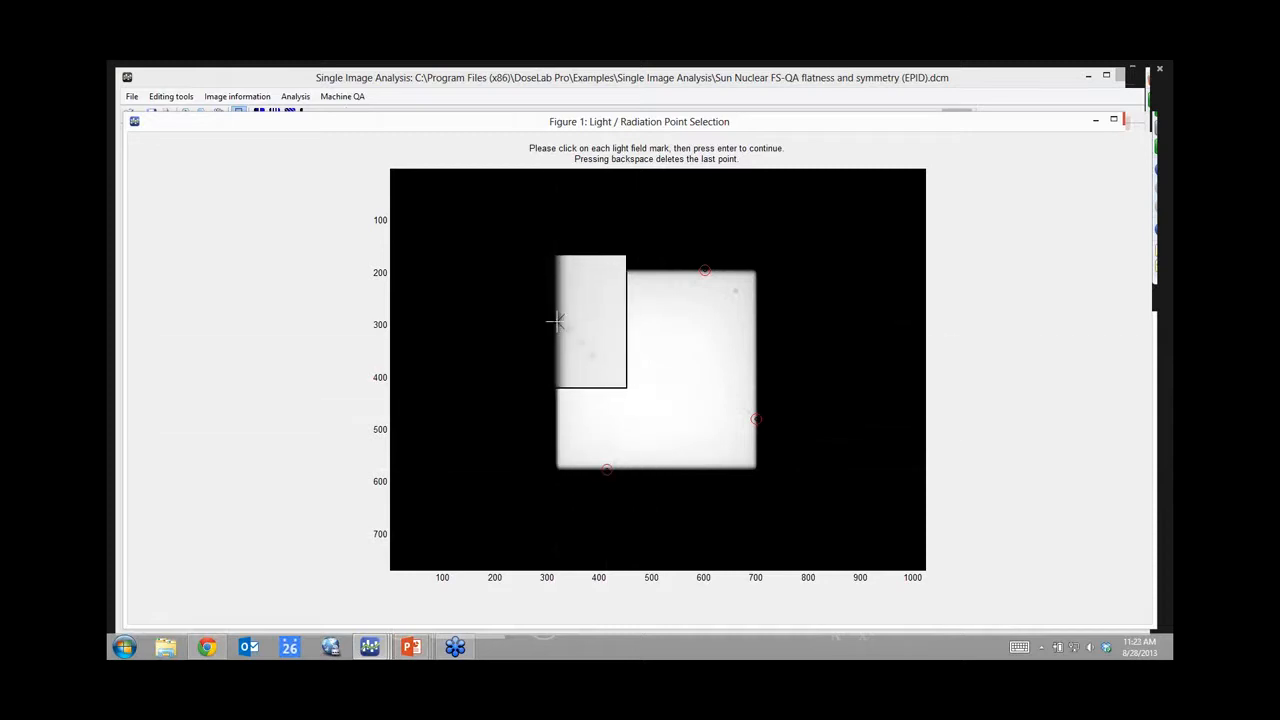
left_click(556, 320)
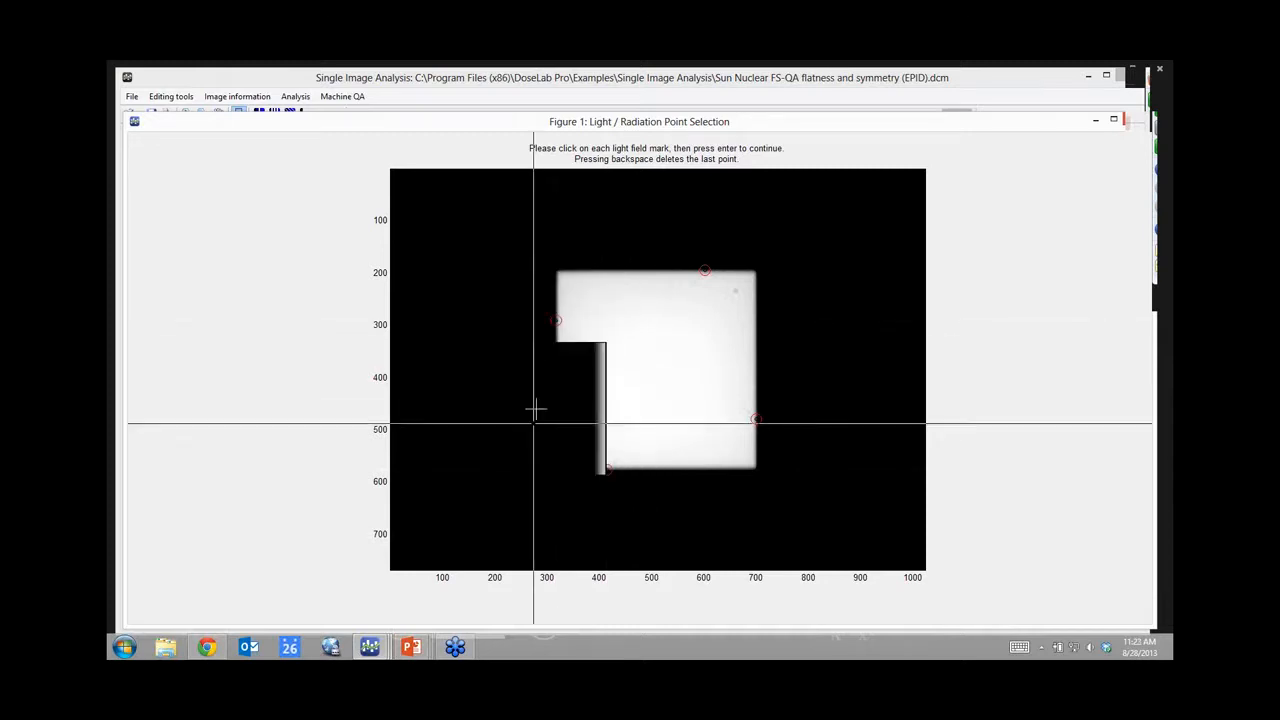
key("Return")
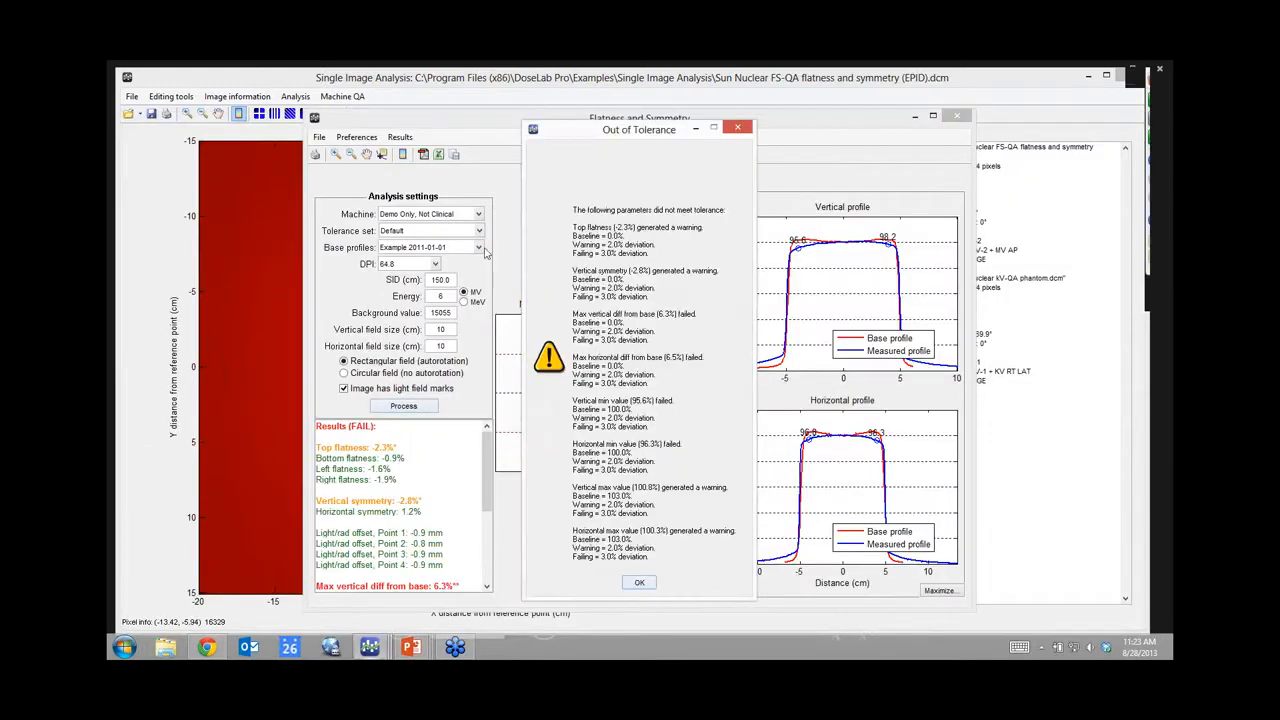
Step: Switch the base profile to Example FS-QA EPID
left_click(641, 582)
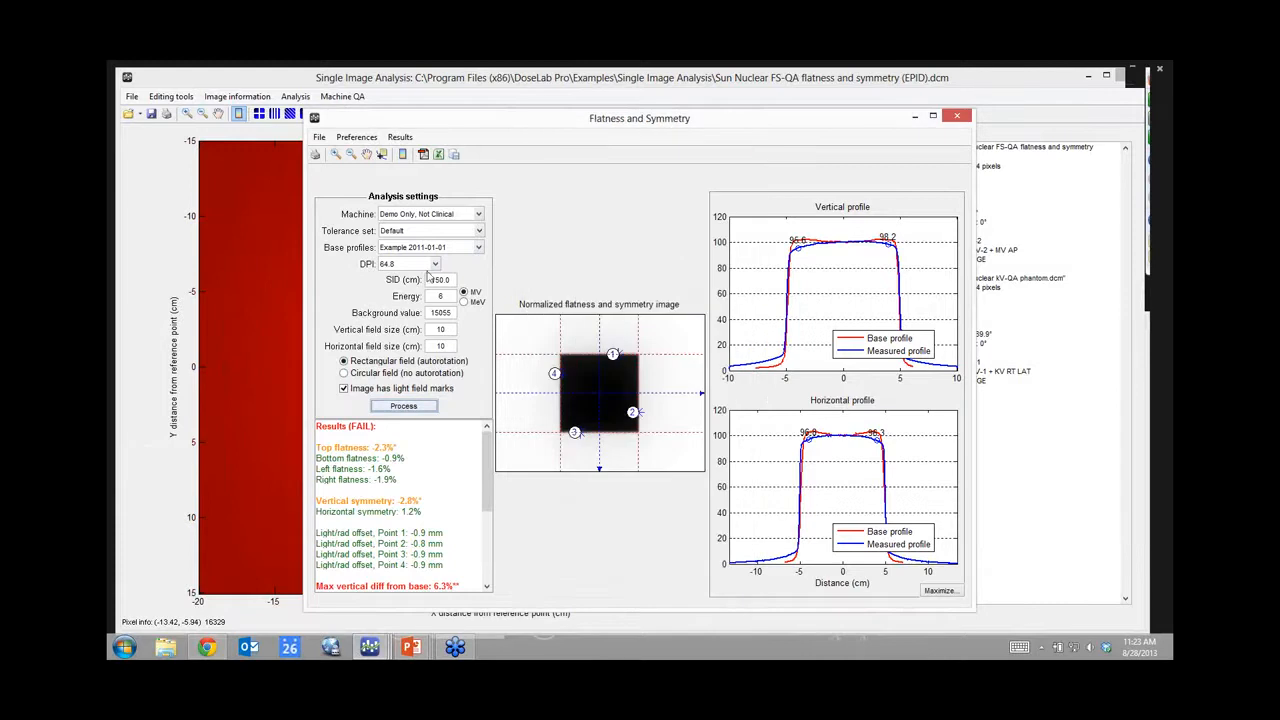
left_click(478, 248)
left_click(414, 283)
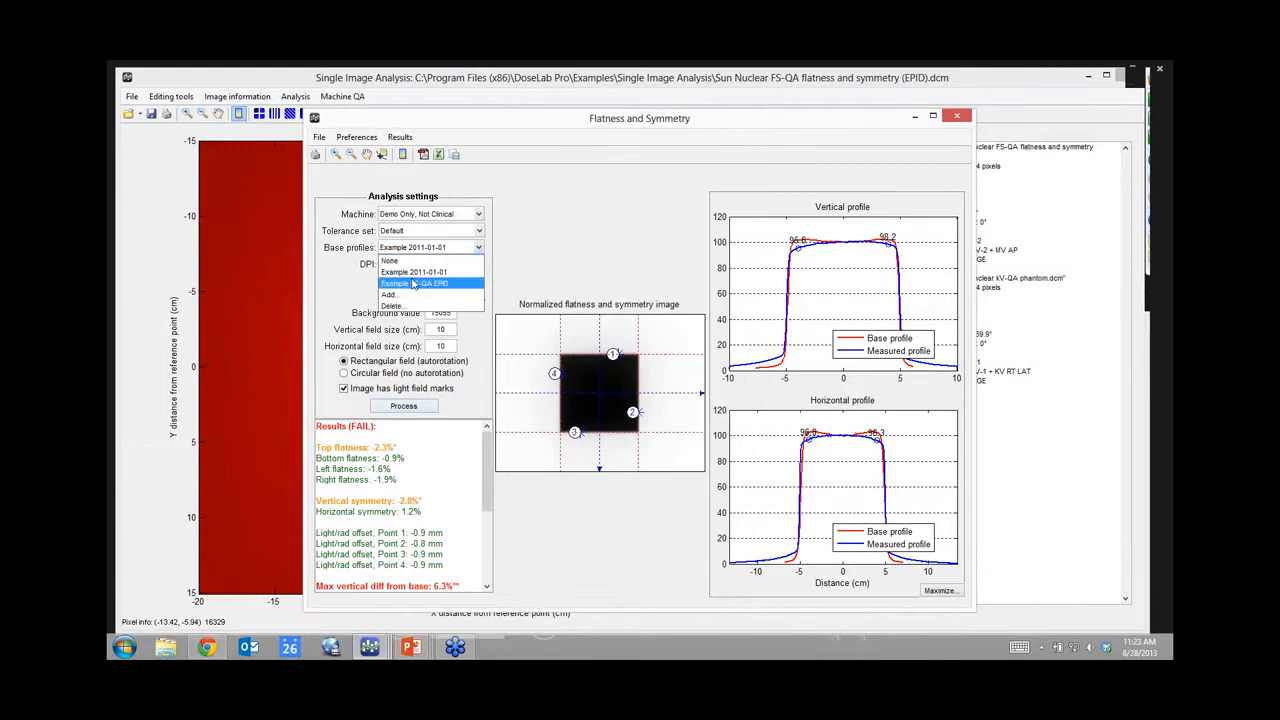
Step: Reprocess with the light field marks, leaving minimum values 95.6% and 96.3% out of tolerance
left_click(404, 406)
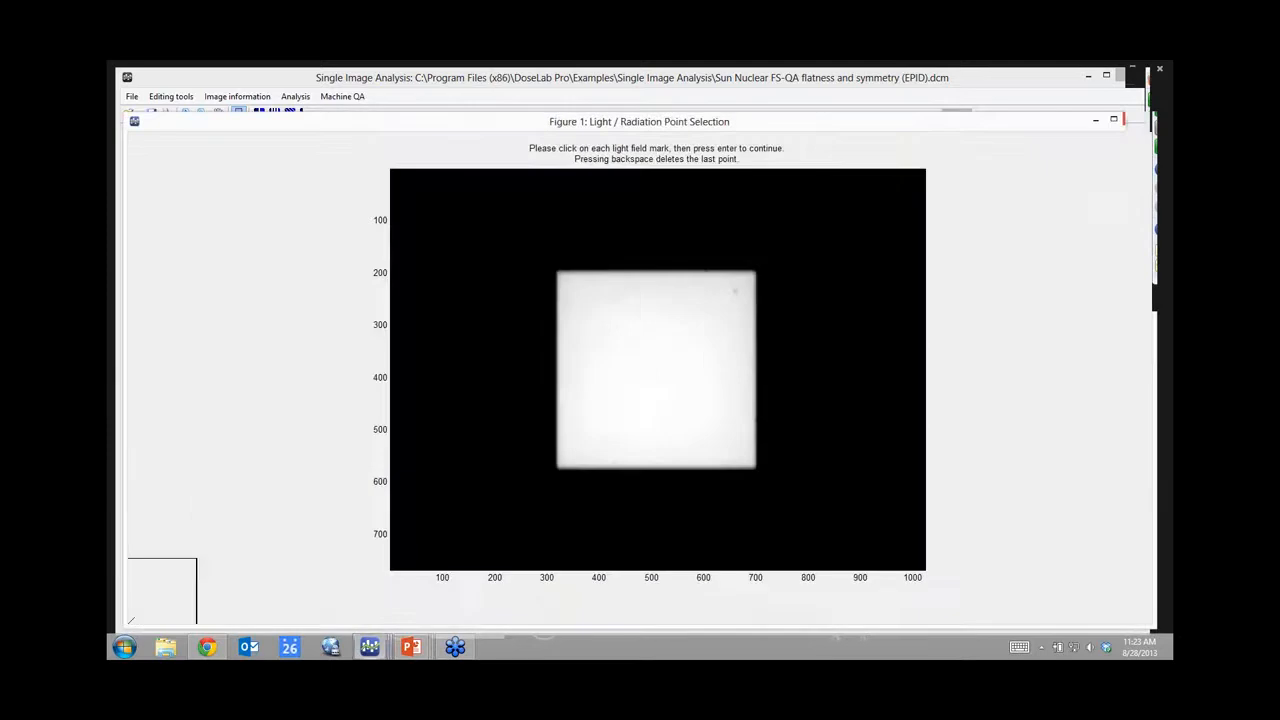
left_click(706, 270)
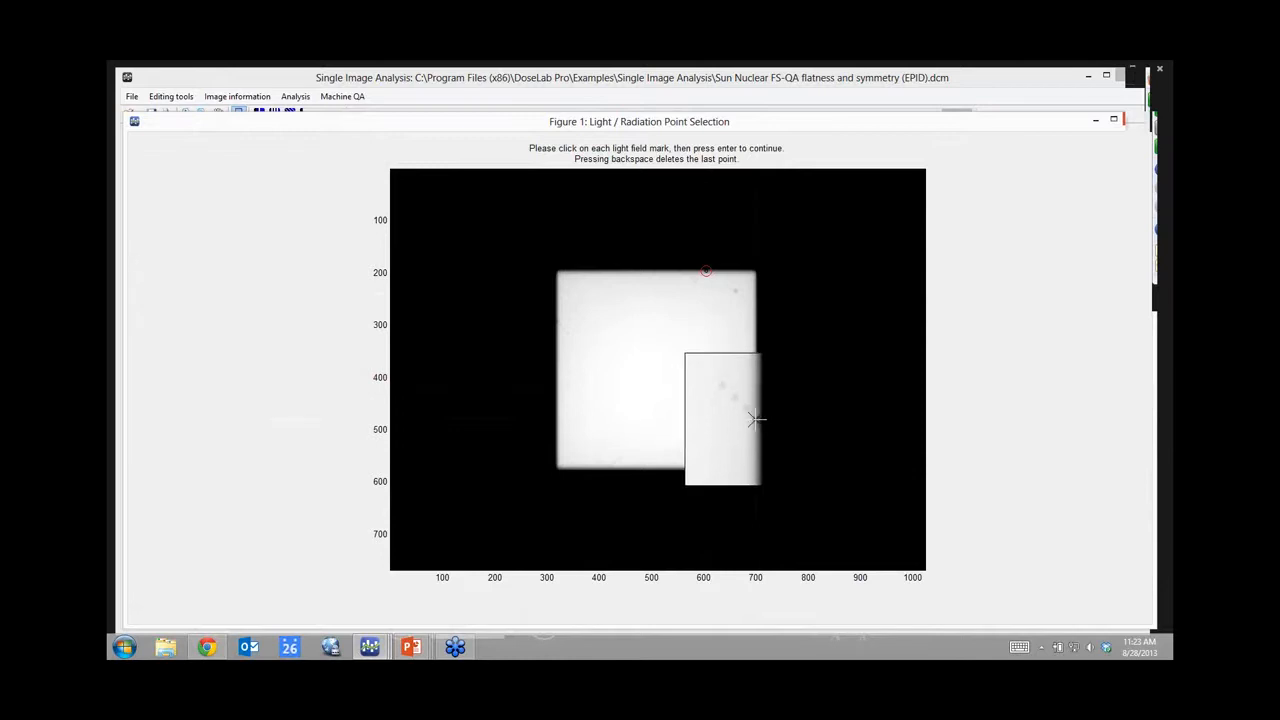
left_click(757, 420)
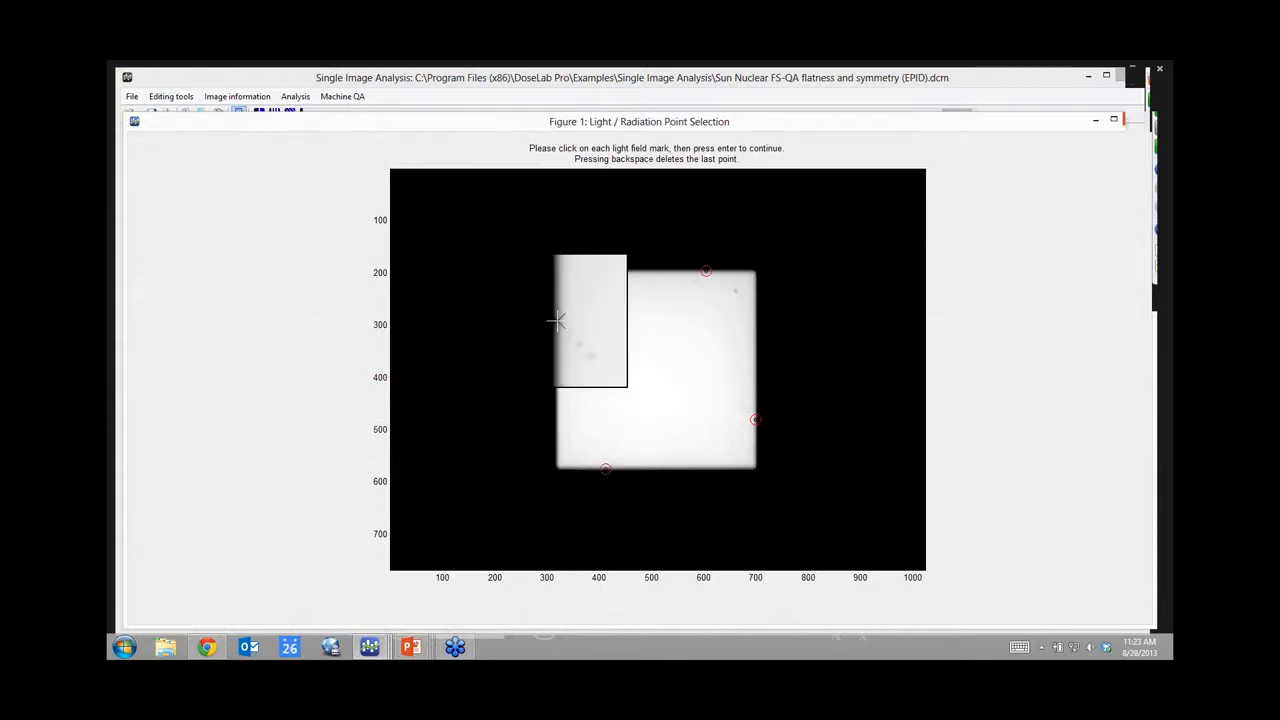
left_click(556, 321)
key("Return")
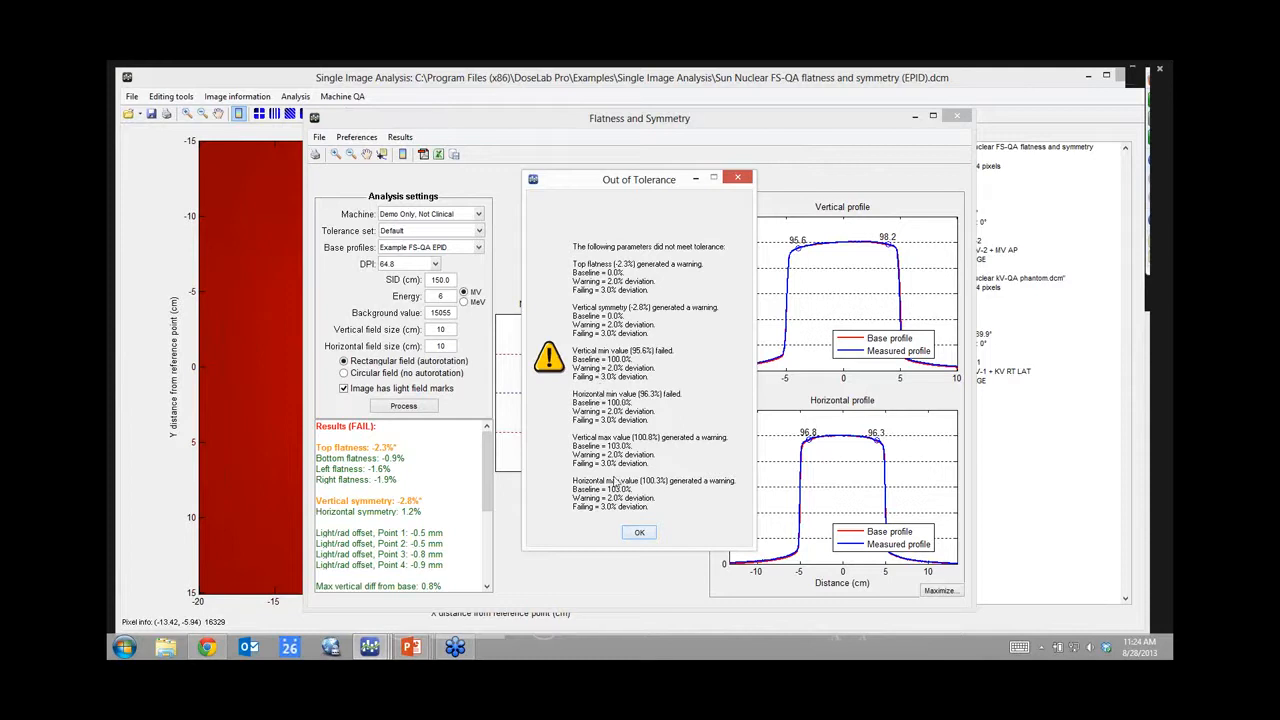
Step: Dismiss the out-of-tolerance summary, review the profile results, and close the Flatness and Symmetry window
left_click(640, 533)
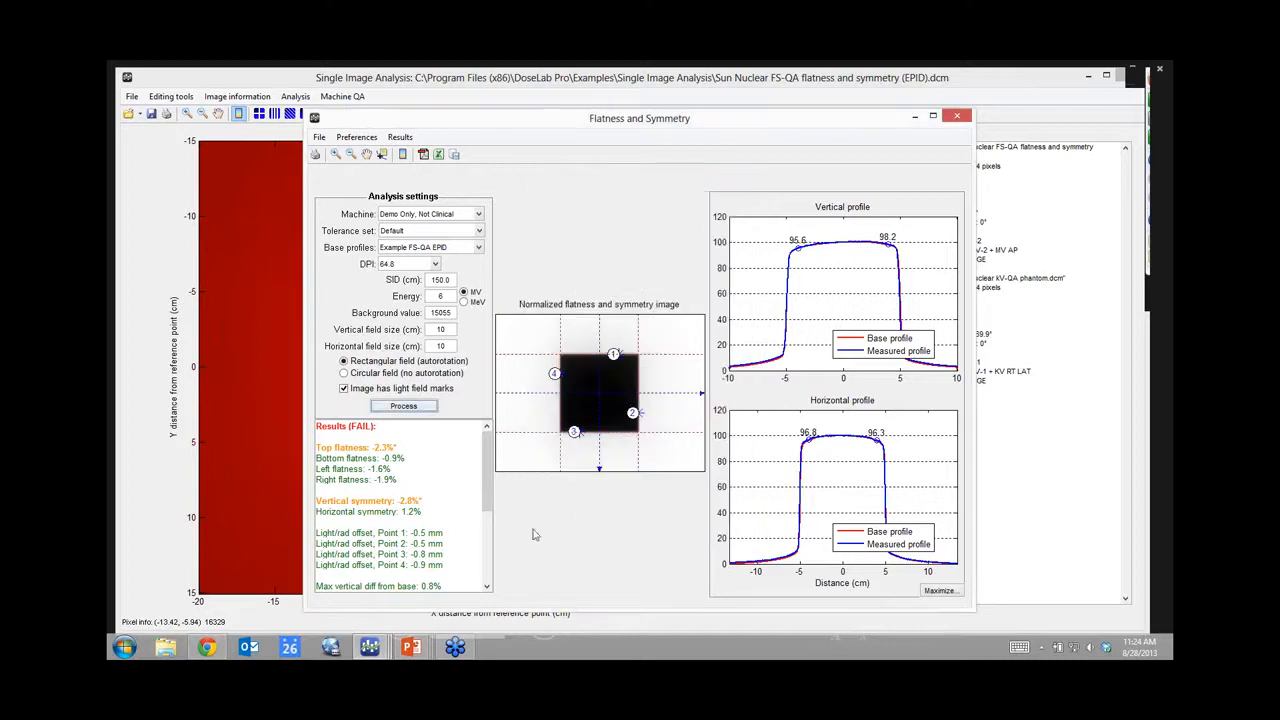
left_click_drag(488, 470, 493, 529)
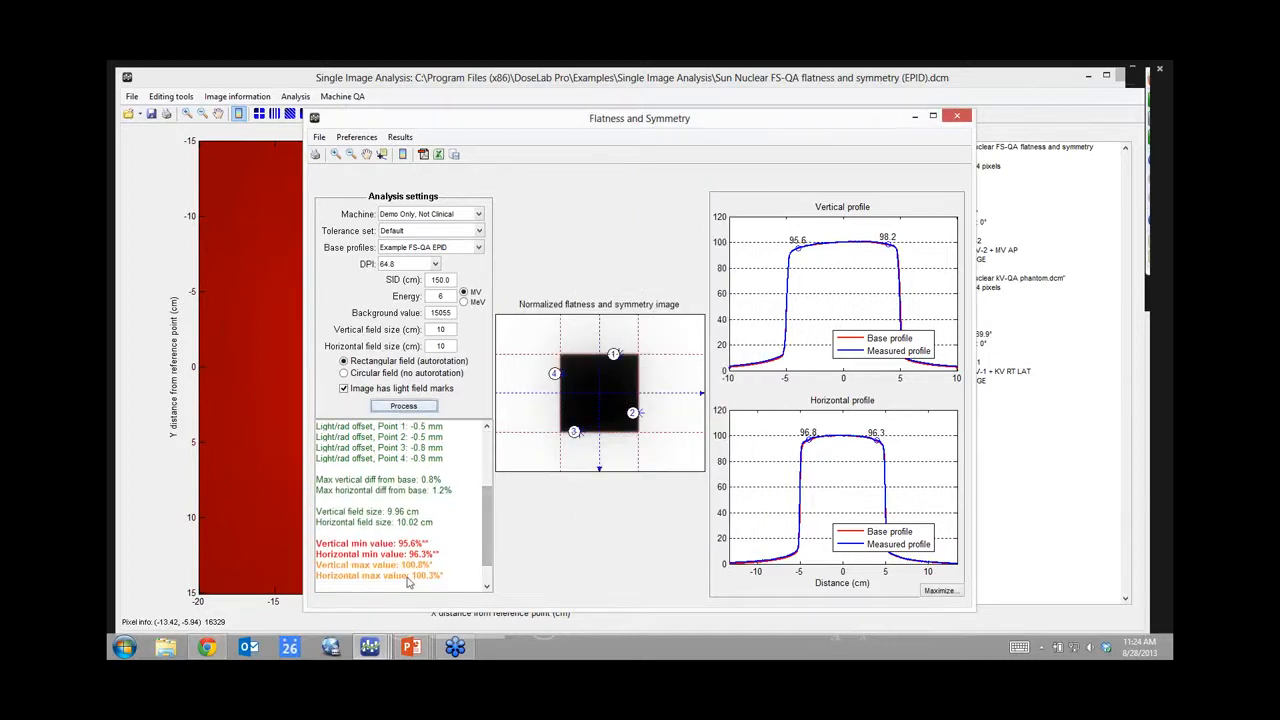
left_click_drag(487, 544, 484, 490)
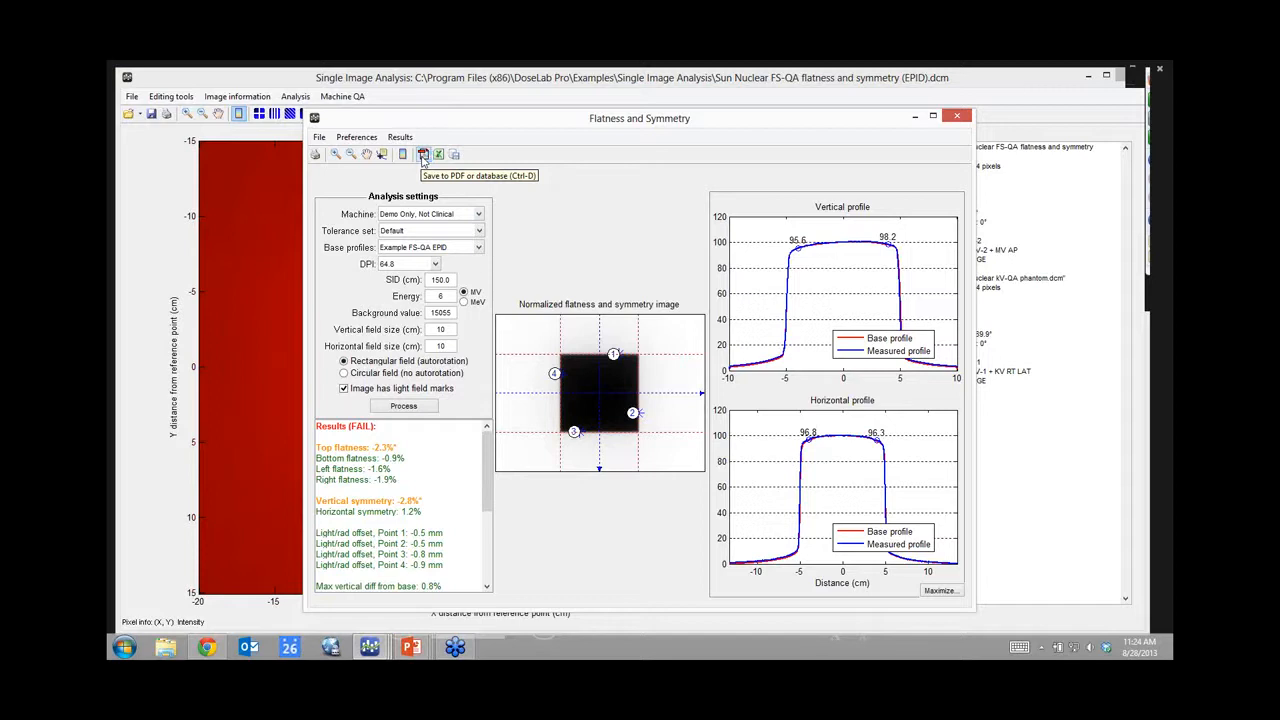
left_click(957, 118)
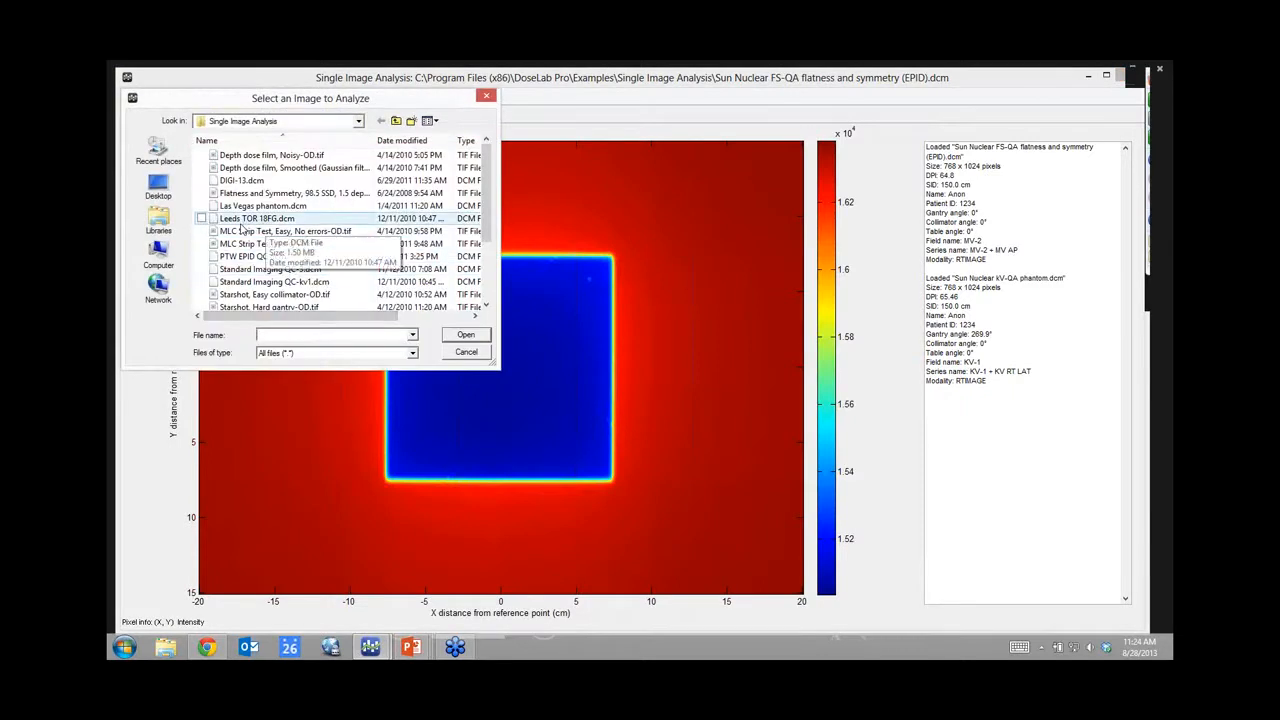
Step: Open 'MLC Strip Test, Hard, With errors-OD.tif' for analysis
left_click(246, 244)
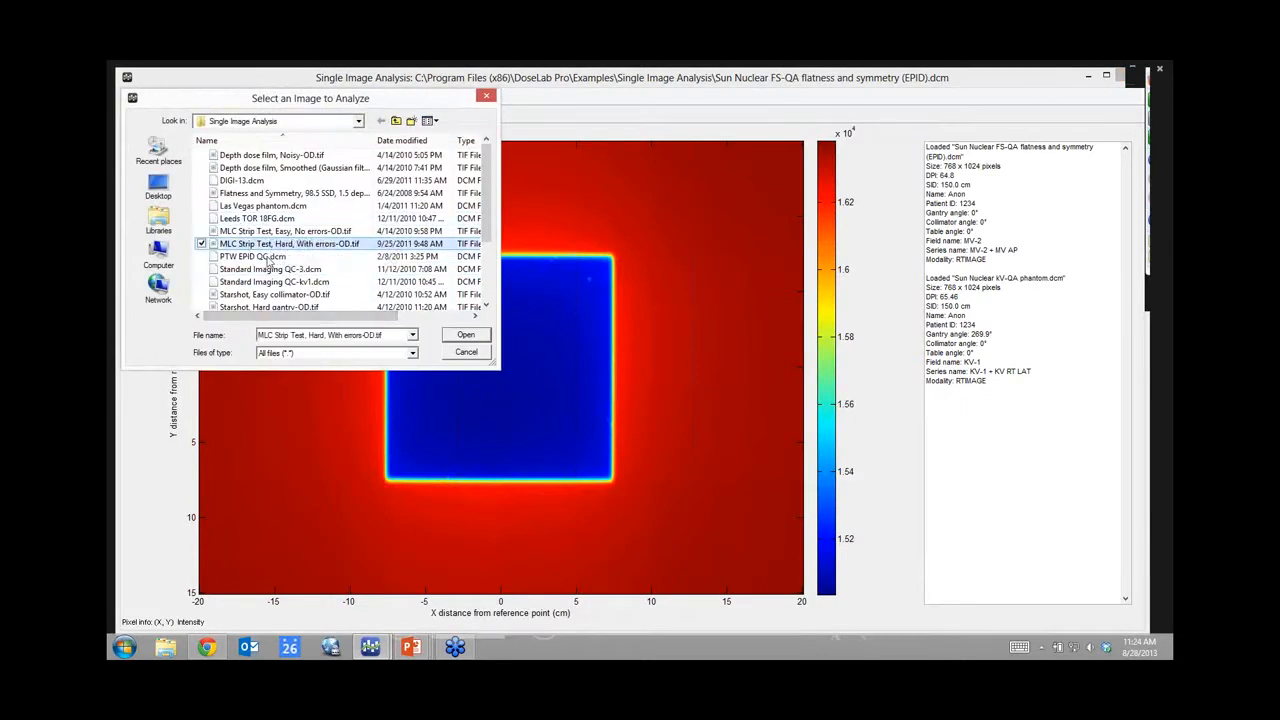
left_click(467, 338)
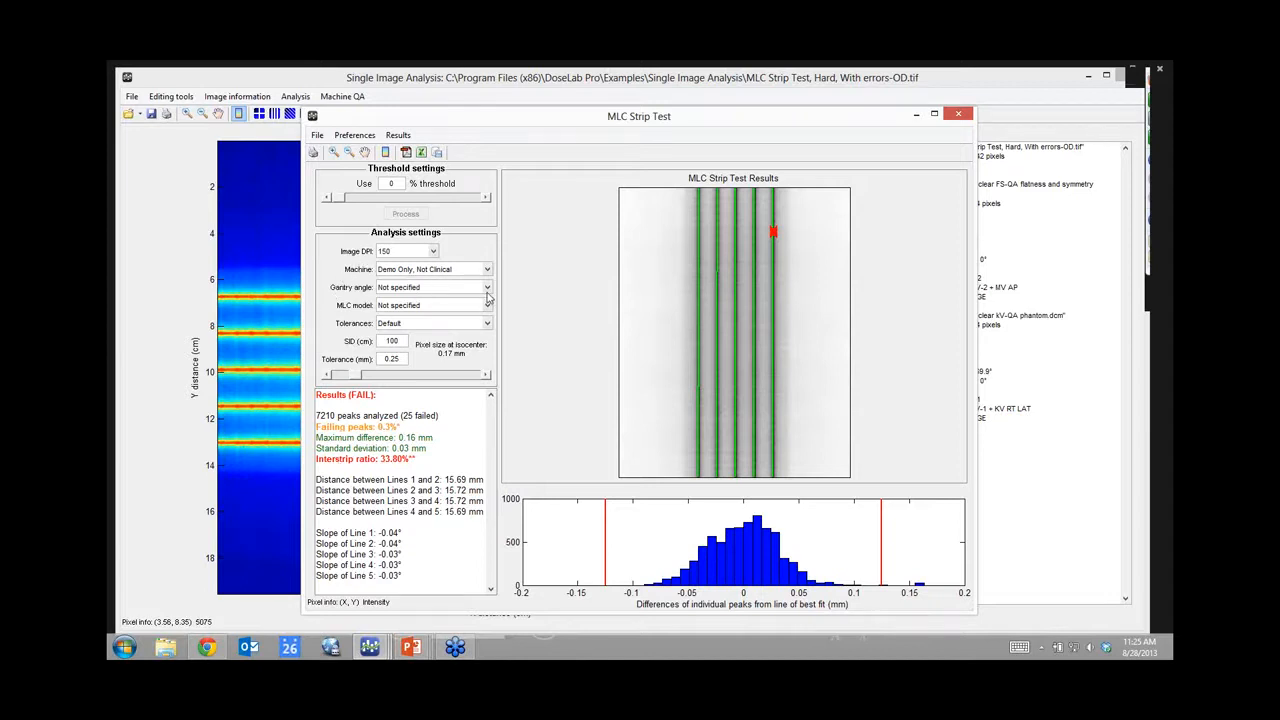
Step: Set gantry angle 0° and MLC model Varian Millennium 120, using the image centre as isocenter
left_click(490, 292)
left_click(445, 305)
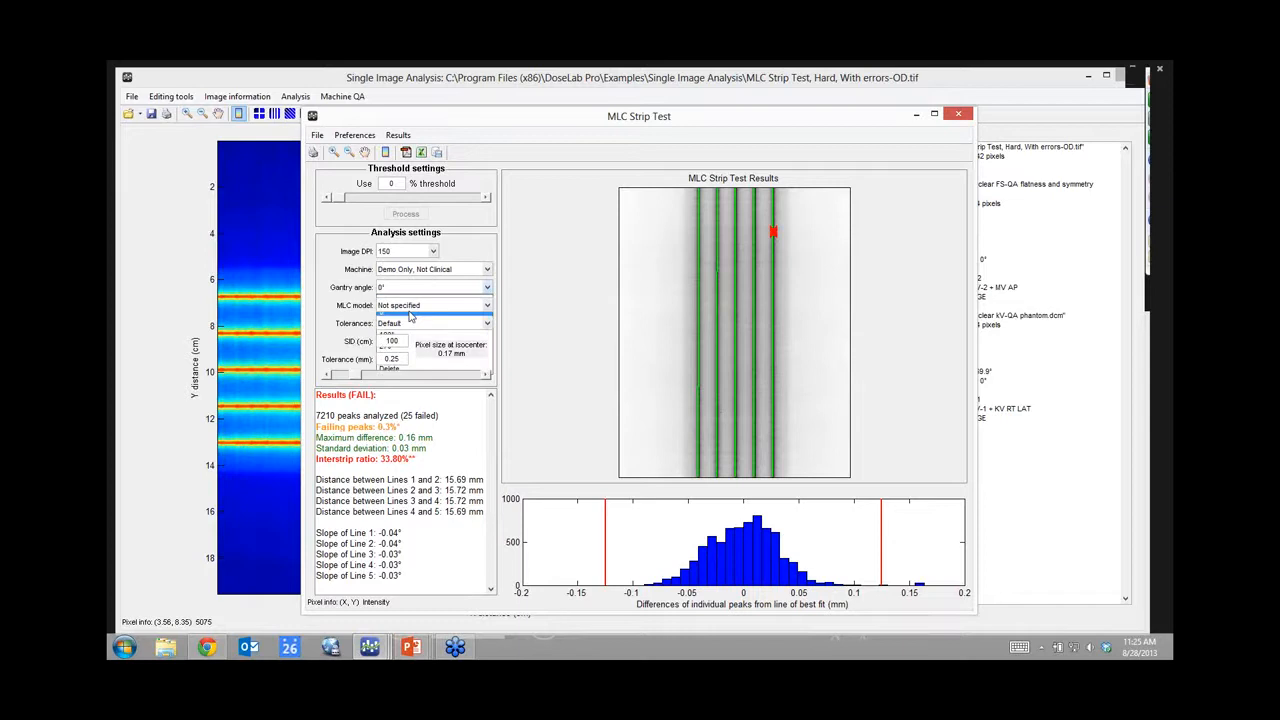
left_click(489, 308)
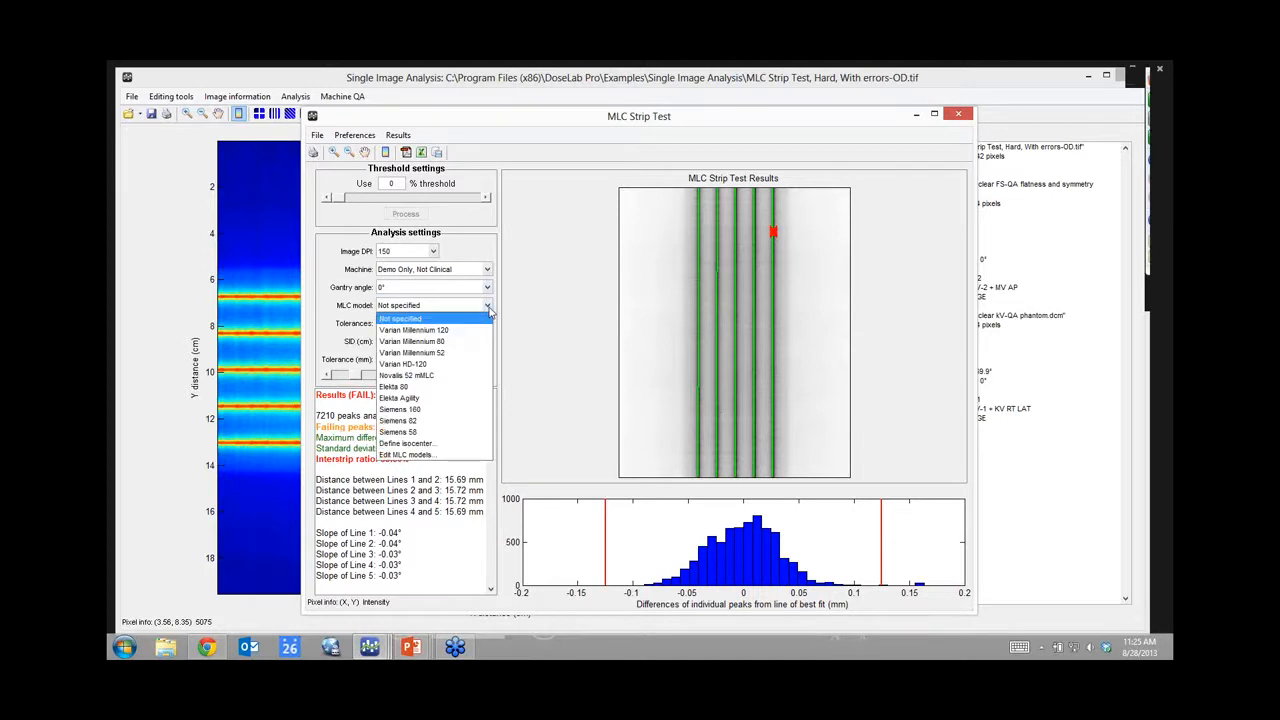
left_click(408, 332)
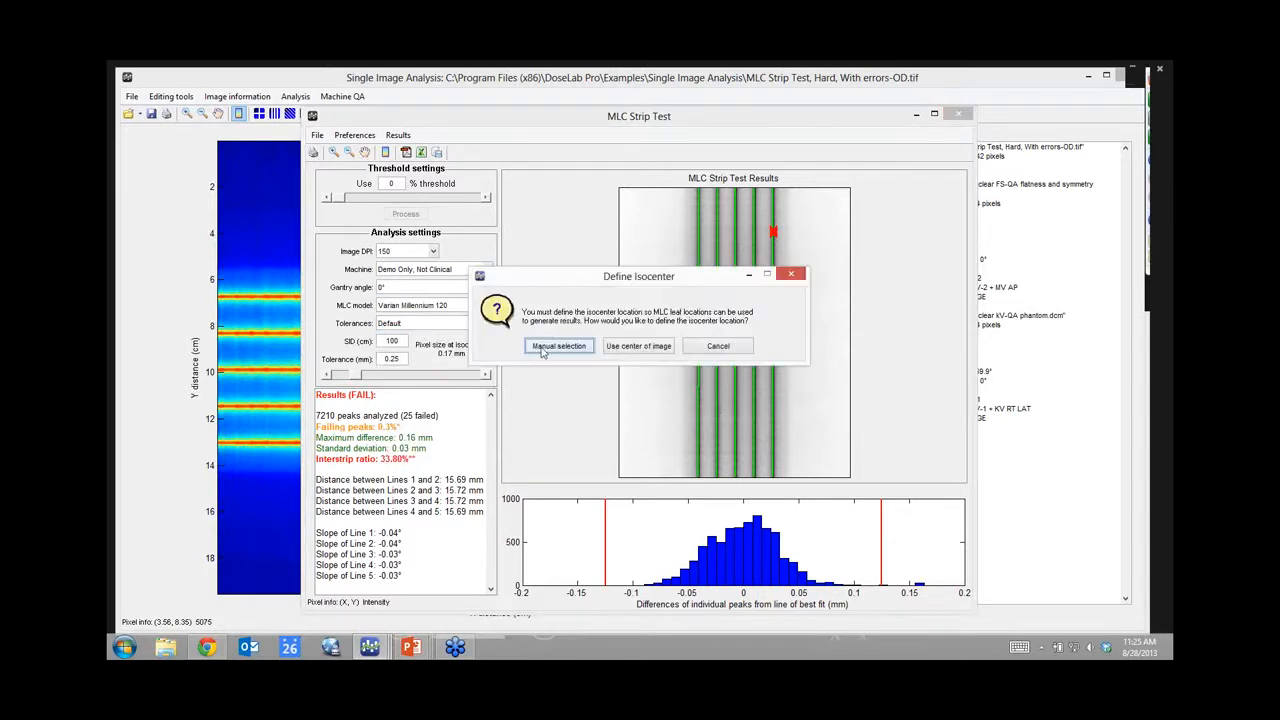
left_click(630, 346)
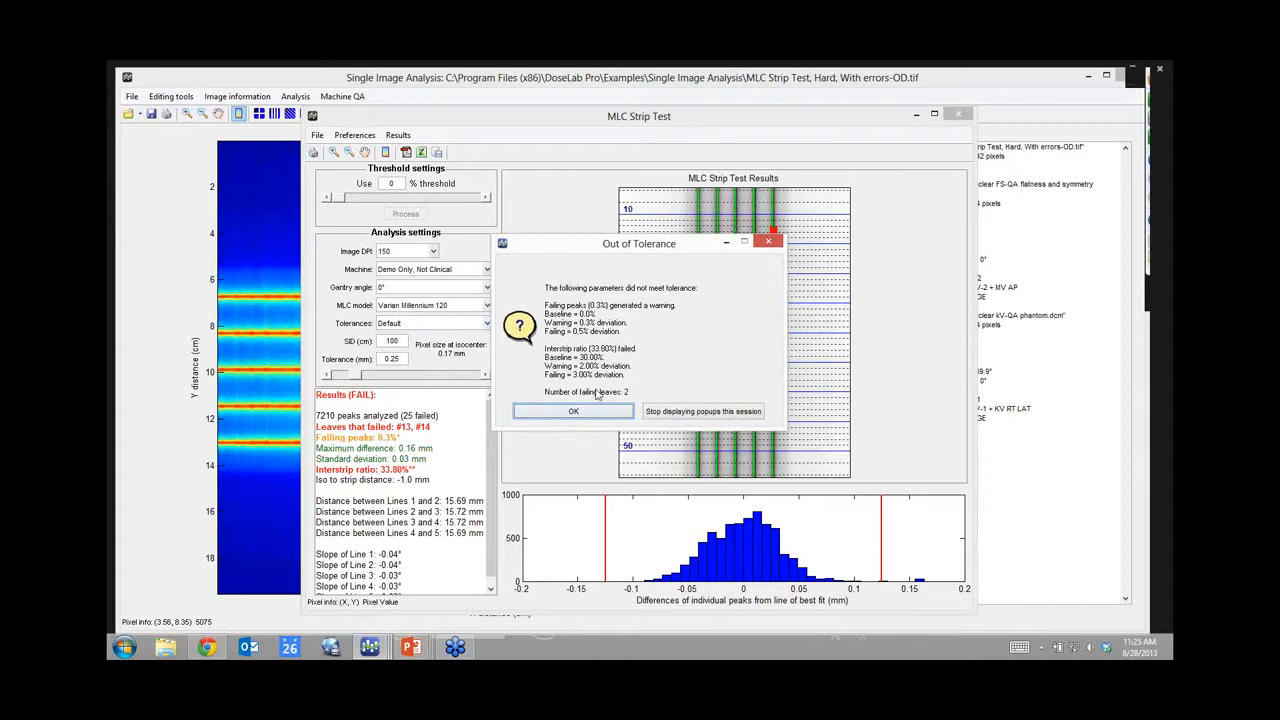
left_click(572, 415)
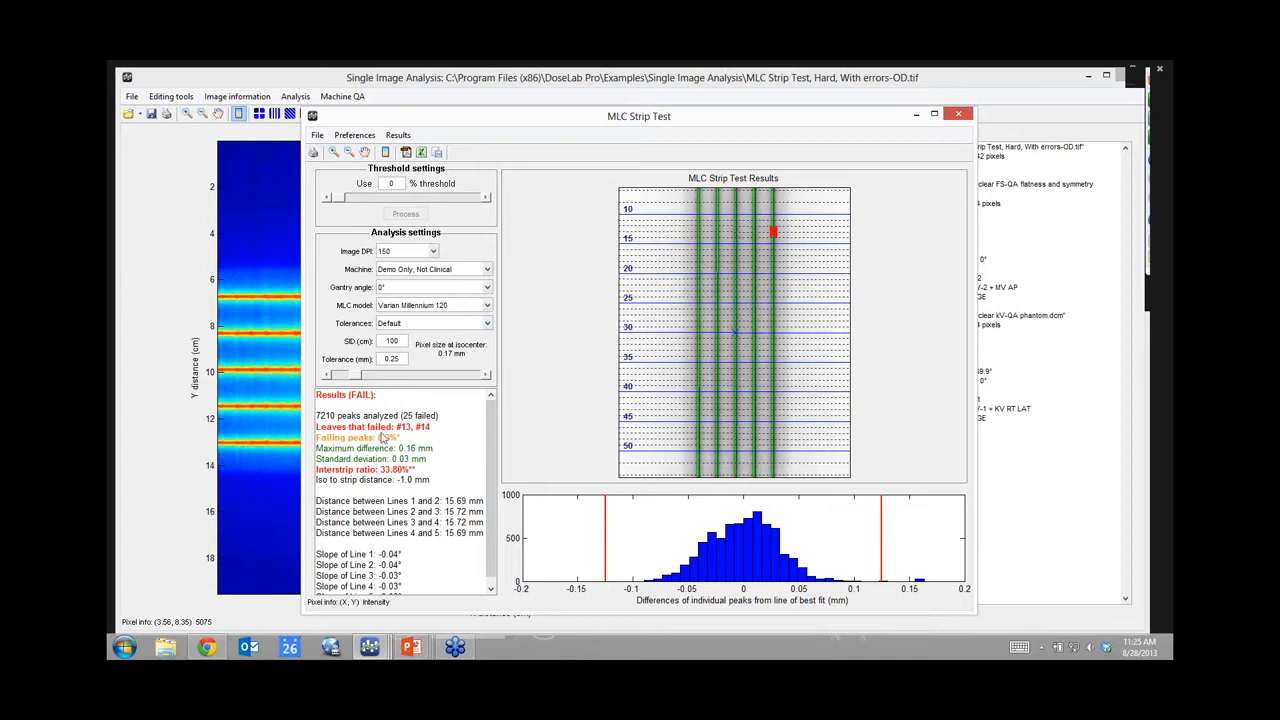
scroll(487, 452, "down", 1)
scroll(487, 444, "up", 1)
Step: Enable the distance-between-lines tolerance in the Default tolerance set
left_click(487, 328)
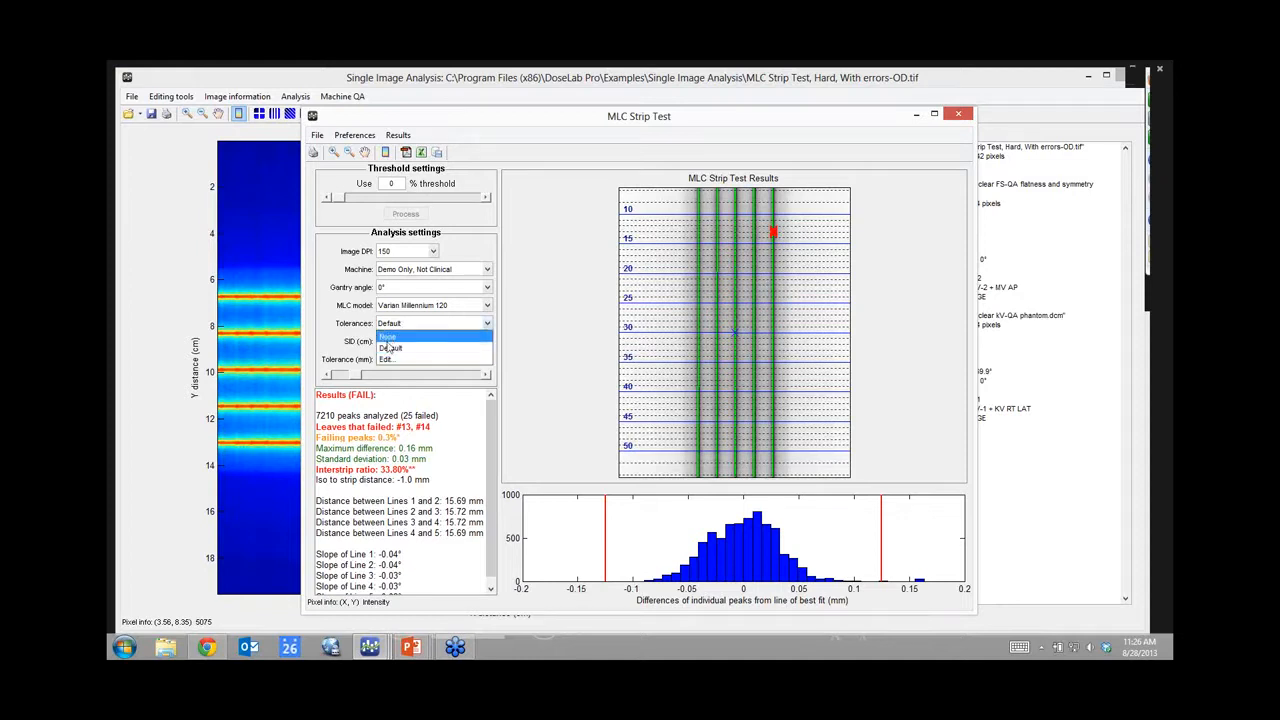
left_click(386, 359)
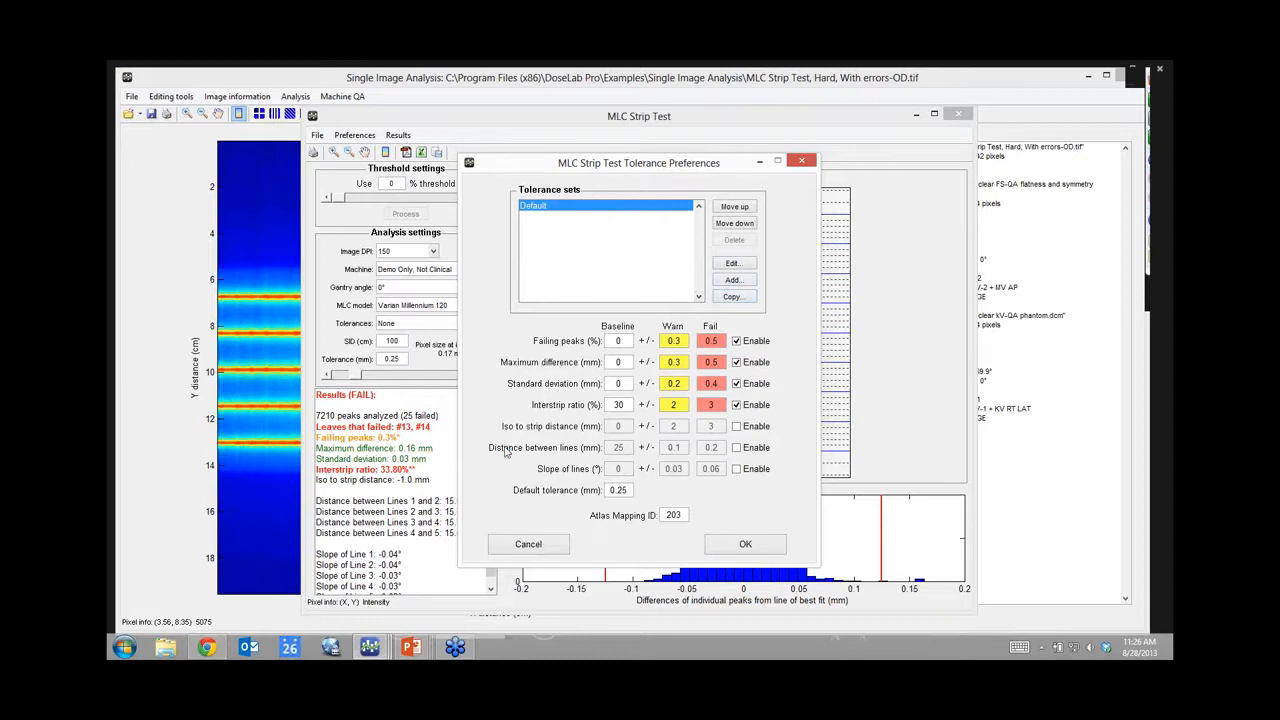
left_click(737, 449)
left_click(736, 545)
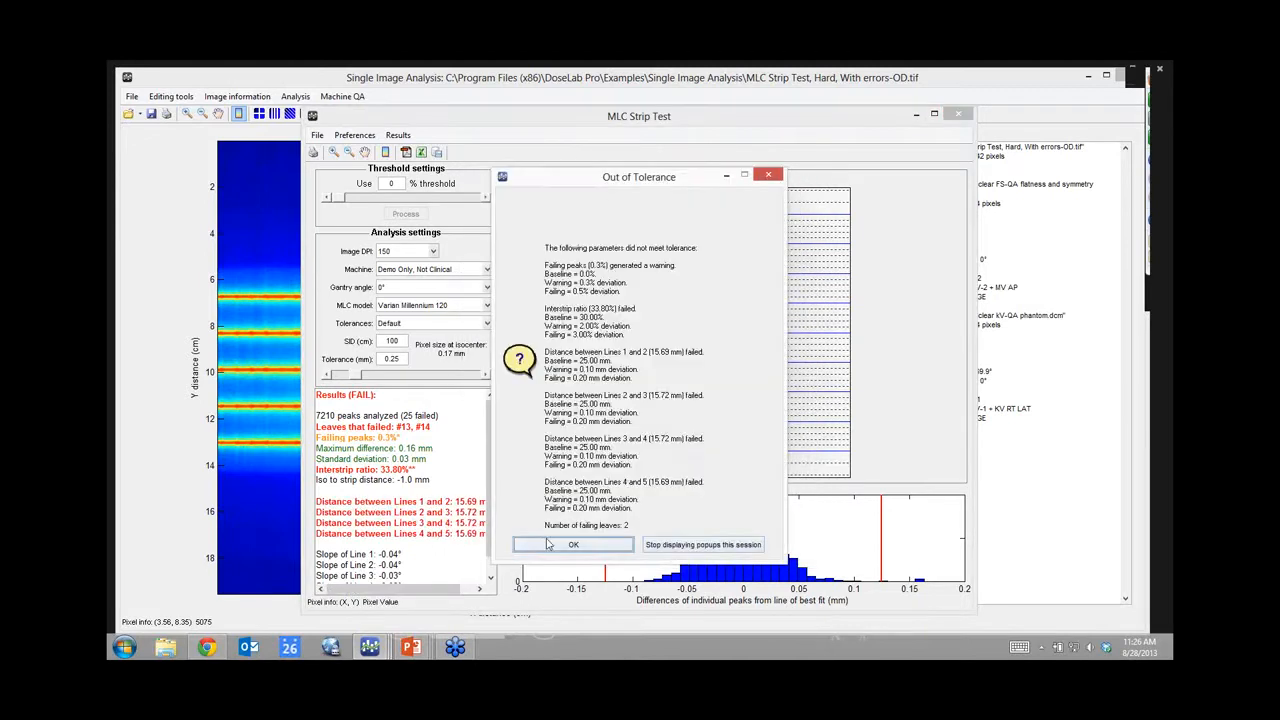
left_click(568, 545)
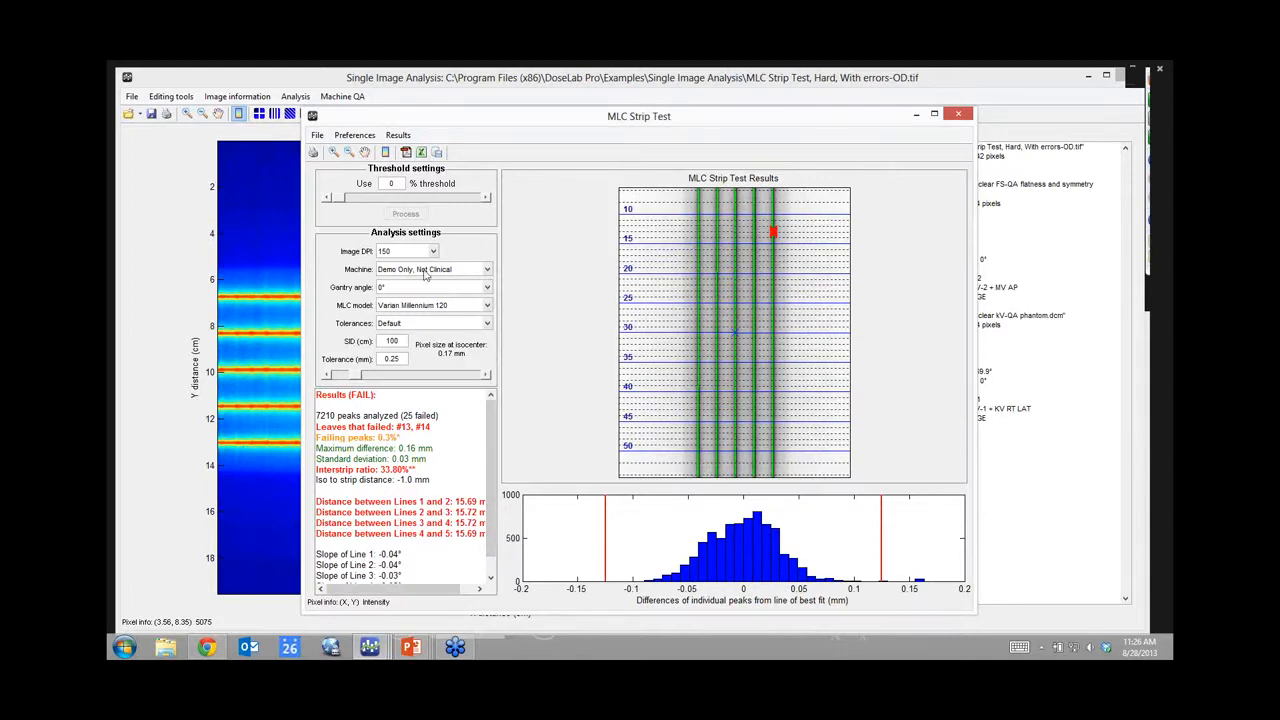
Step: Change the distance-between-lines baseline from 25 to 15 mm
left_click(435, 323)
left_click(395, 350)
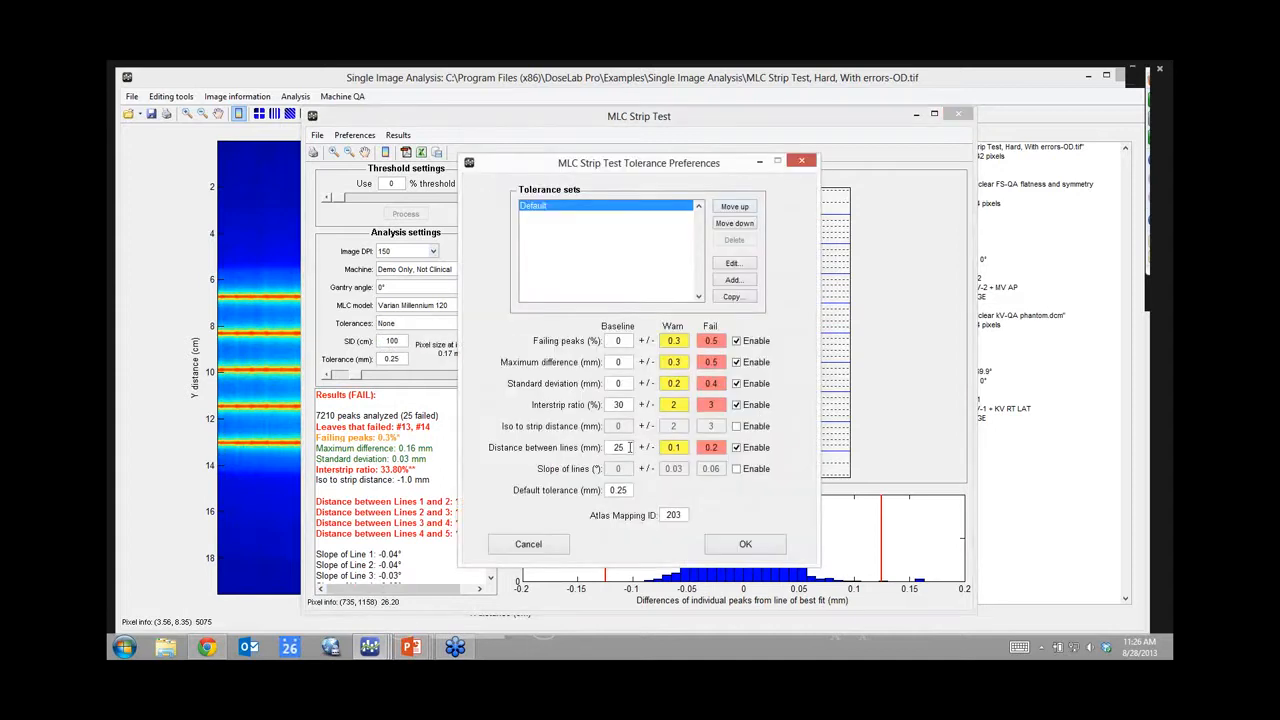
left_click_drag(629, 447, 581, 450)
type("15")
left_click(750, 546)
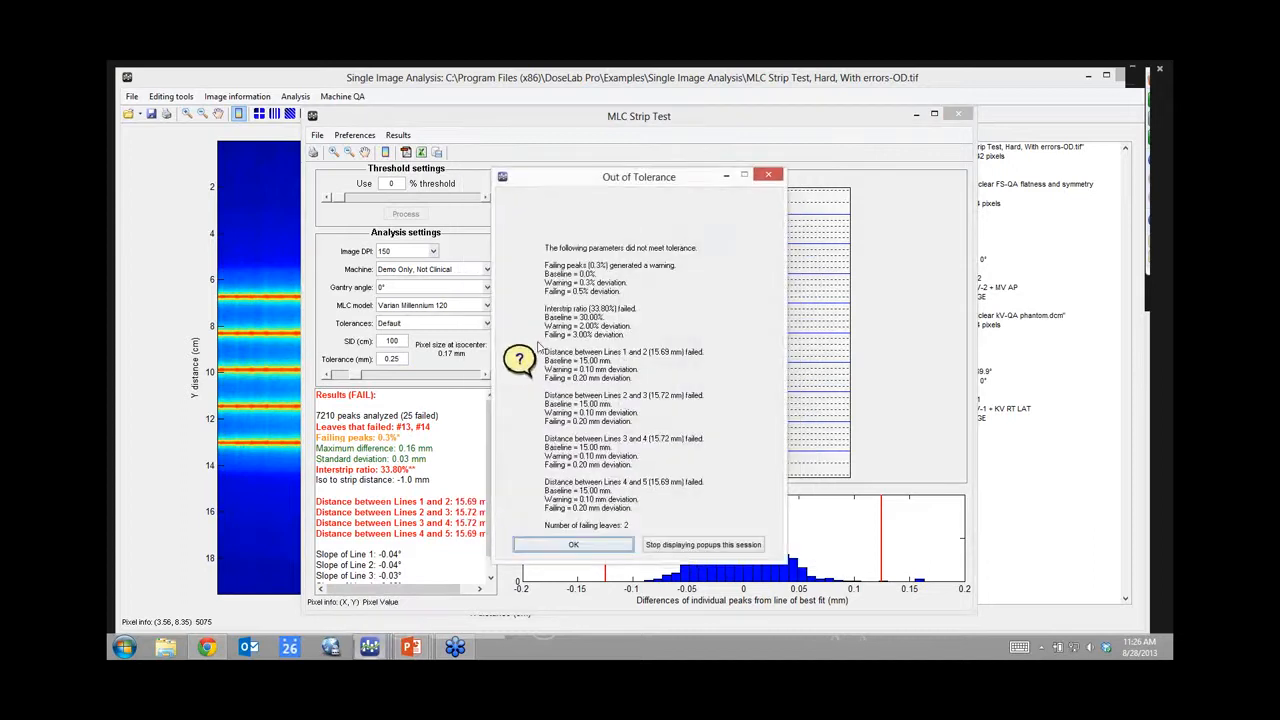
left_click(586, 549)
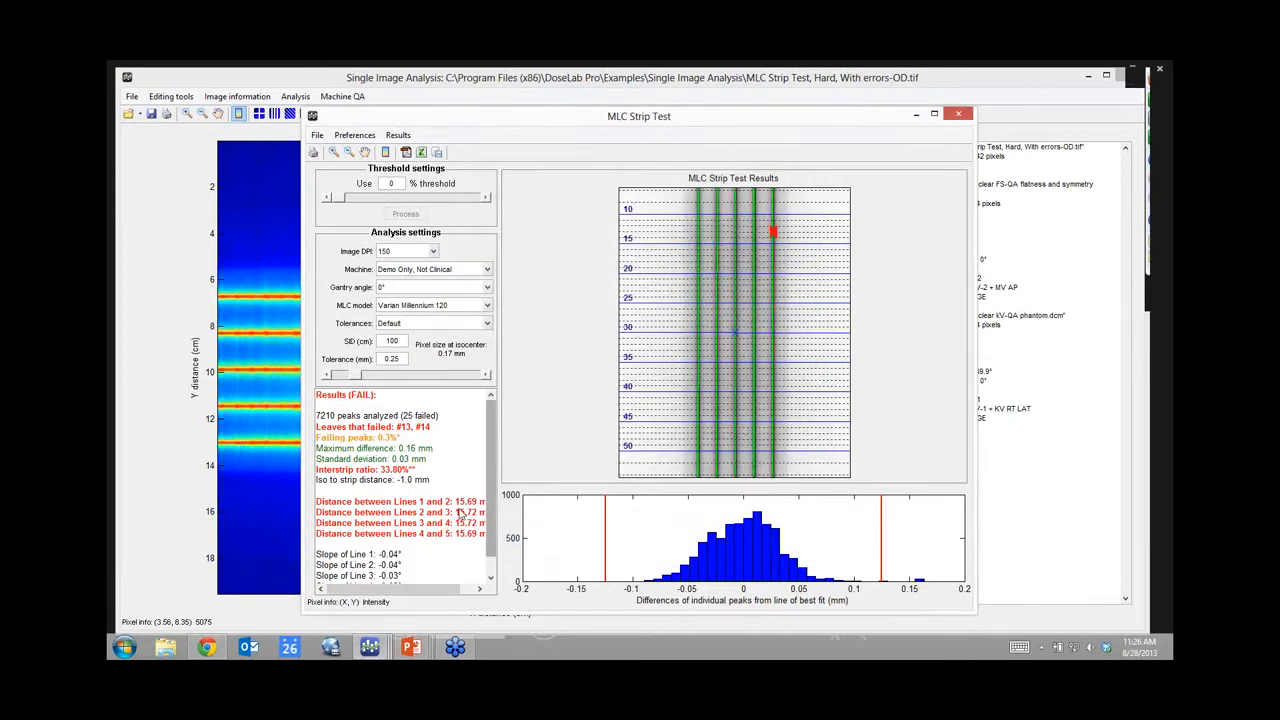
Step: Set the distance-between-lines warn limit to 1 mm and fail limit to 2 mm
left_click(422, 323)
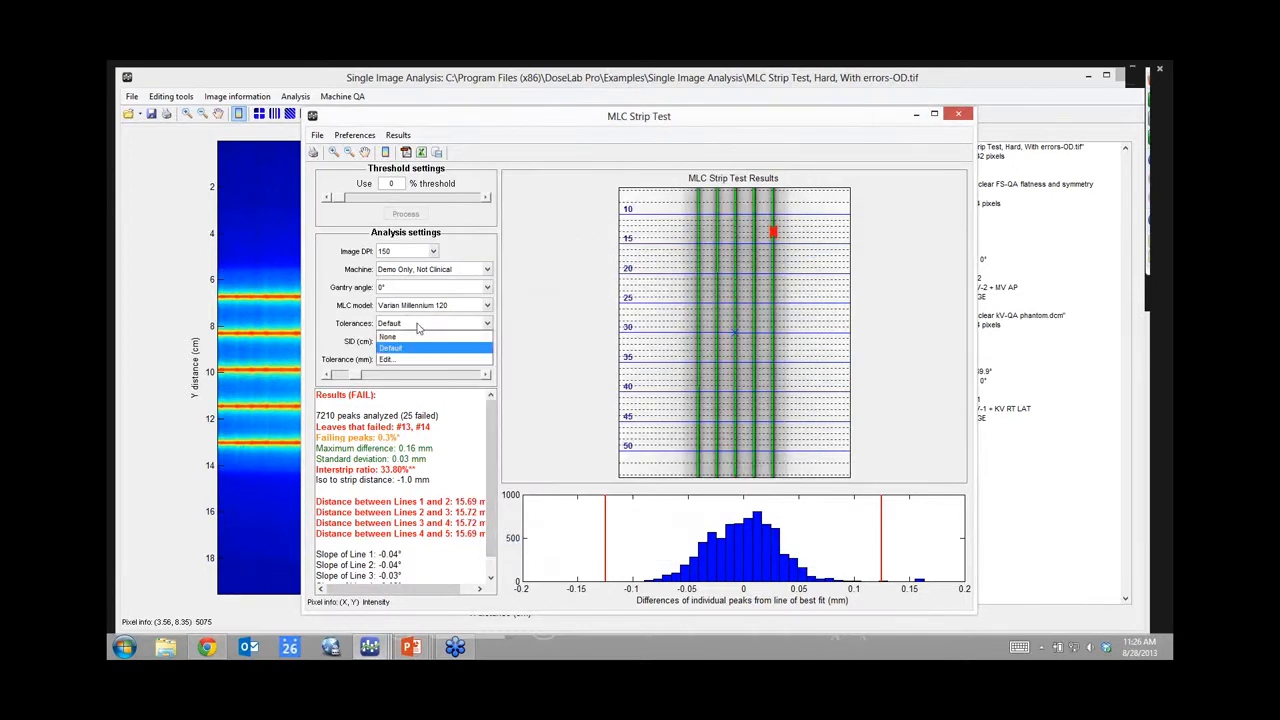
left_click(396, 350)
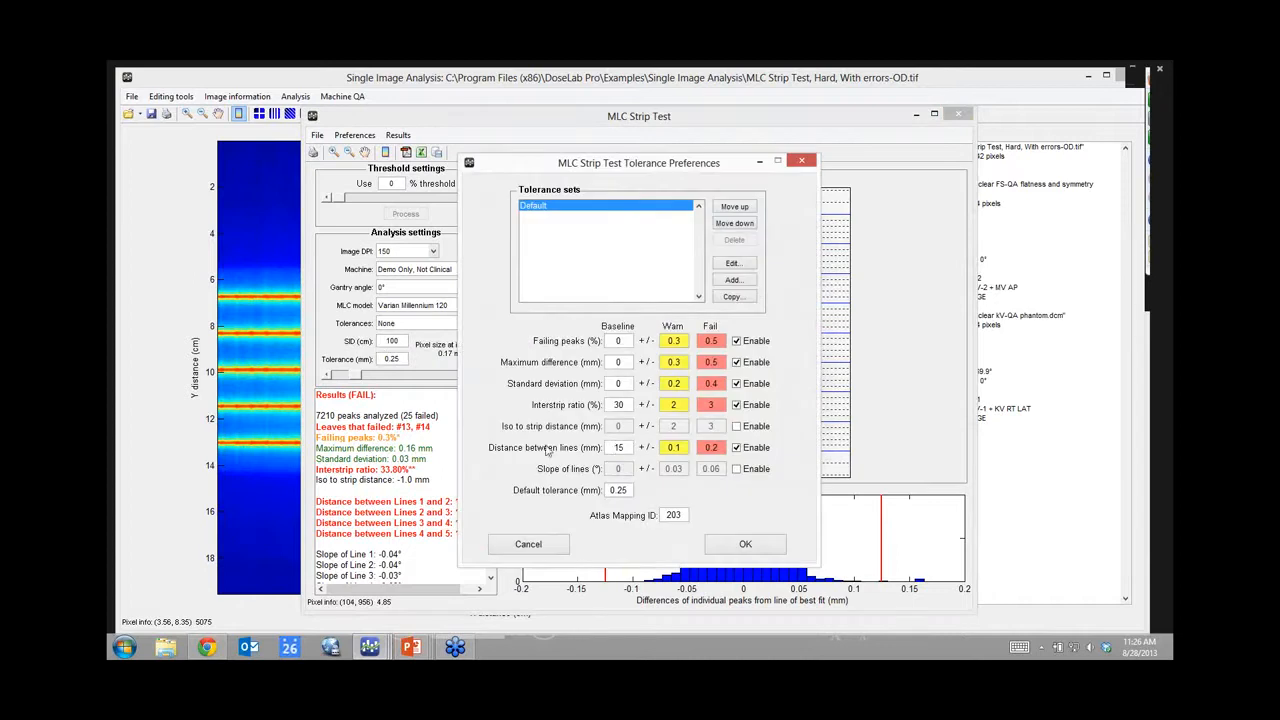
left_click_drag(574, 167, 630, 175)
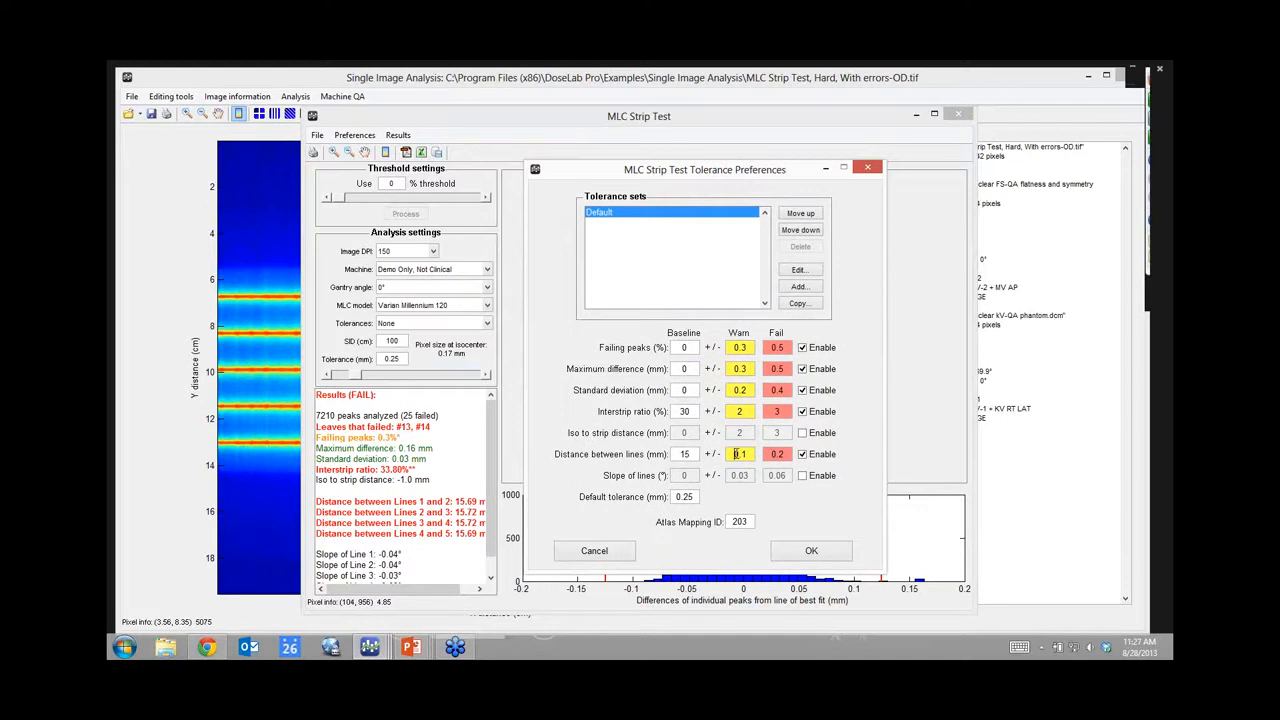
left_click_drag(736, 454, 752, 454)
type("1")
key("Tab")
type("2")
key("Tab")
Step: Apply the new limits so those rows pass, then close the MLC Strip Test window
left_click(810, 550)
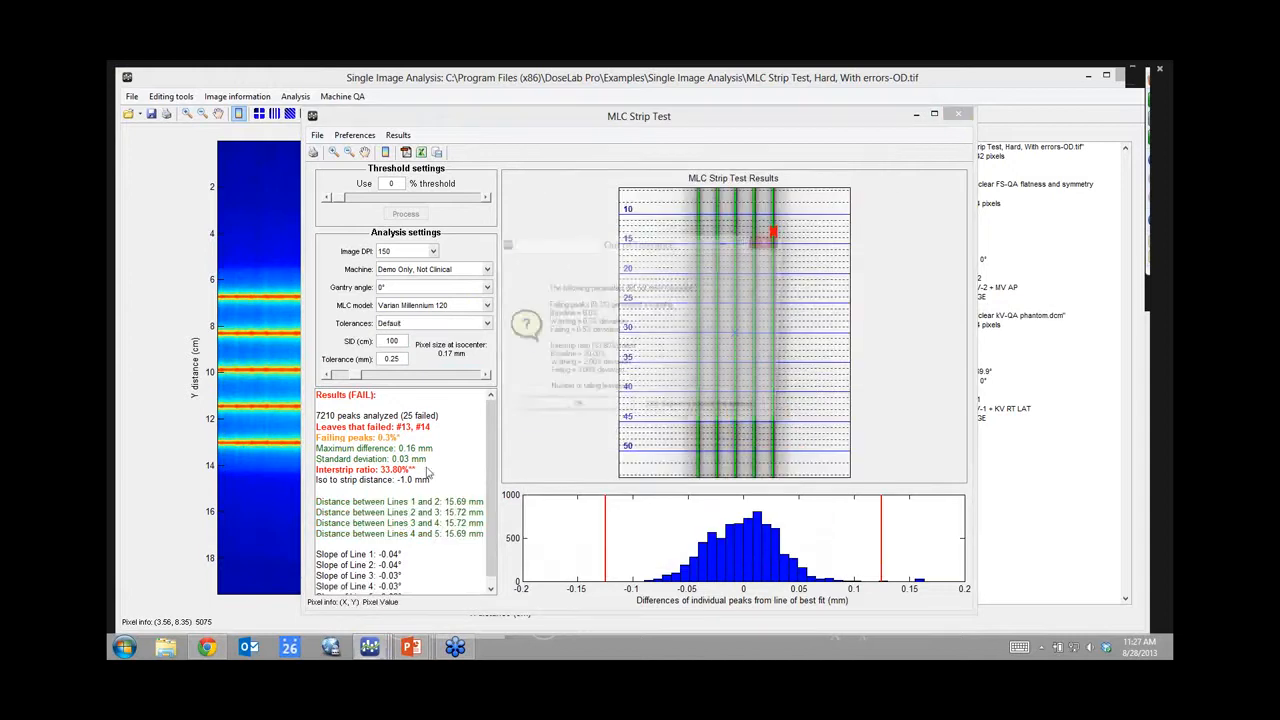
left_click(573, 412)
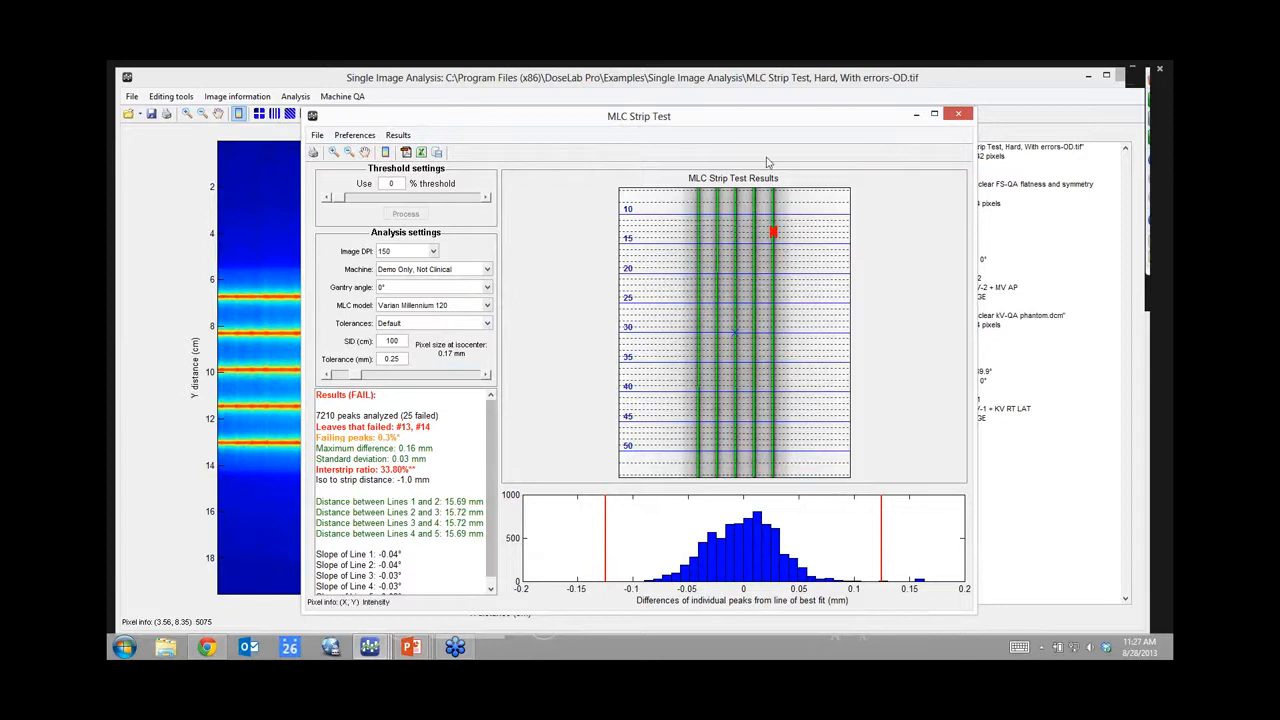
left_click(959, 116)
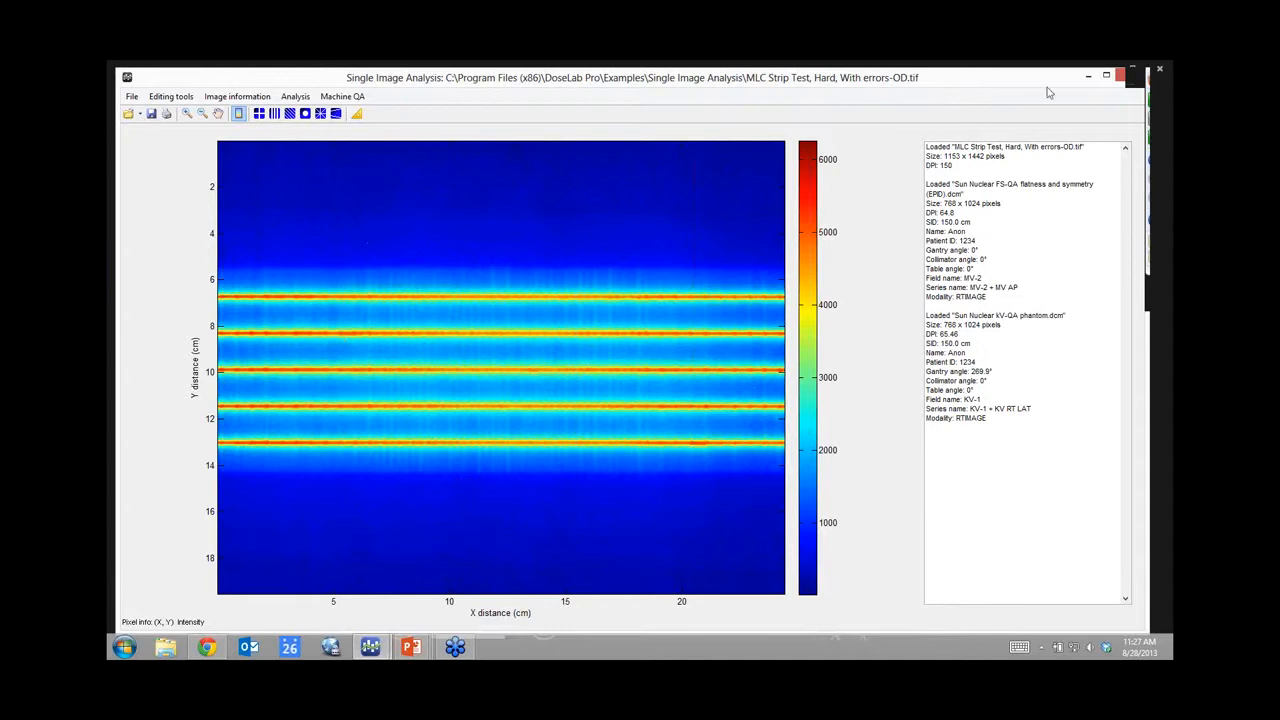
Step: Run a multi-image Winston-Lutz analysis on Field A–D.dcm and maximize the four field images
left_click(1130, 76)
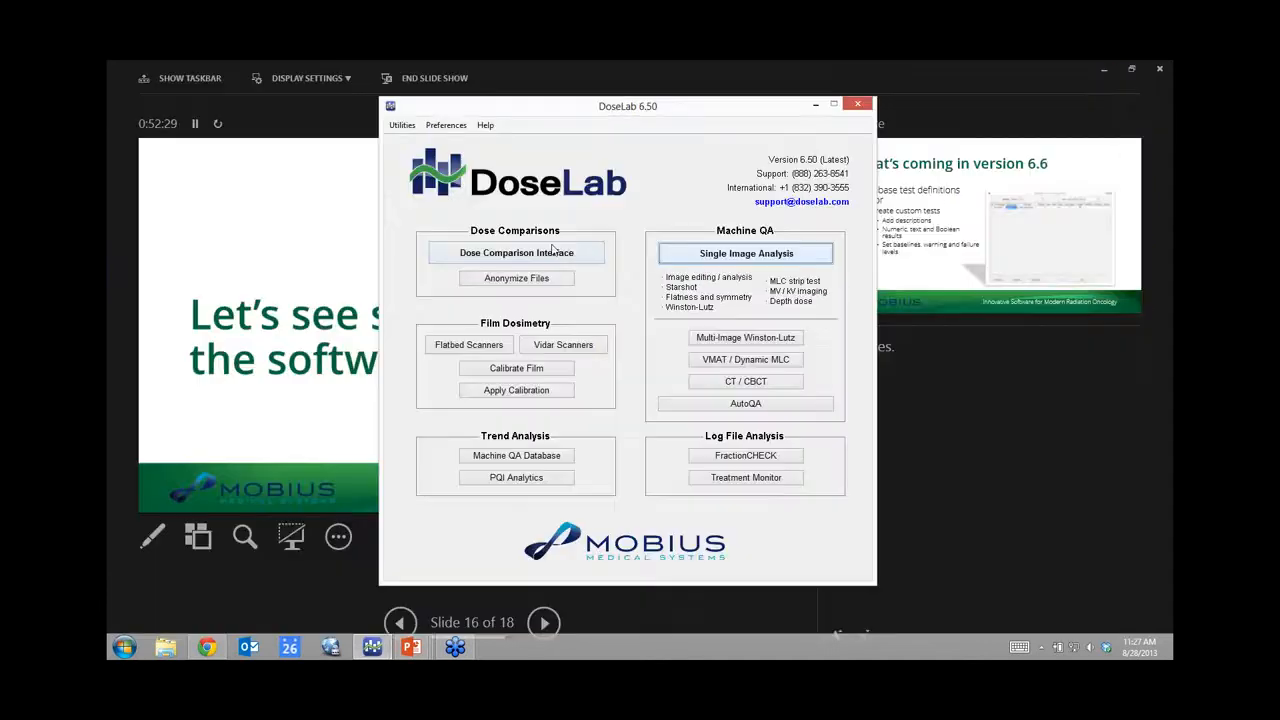
left_click(755, 339)
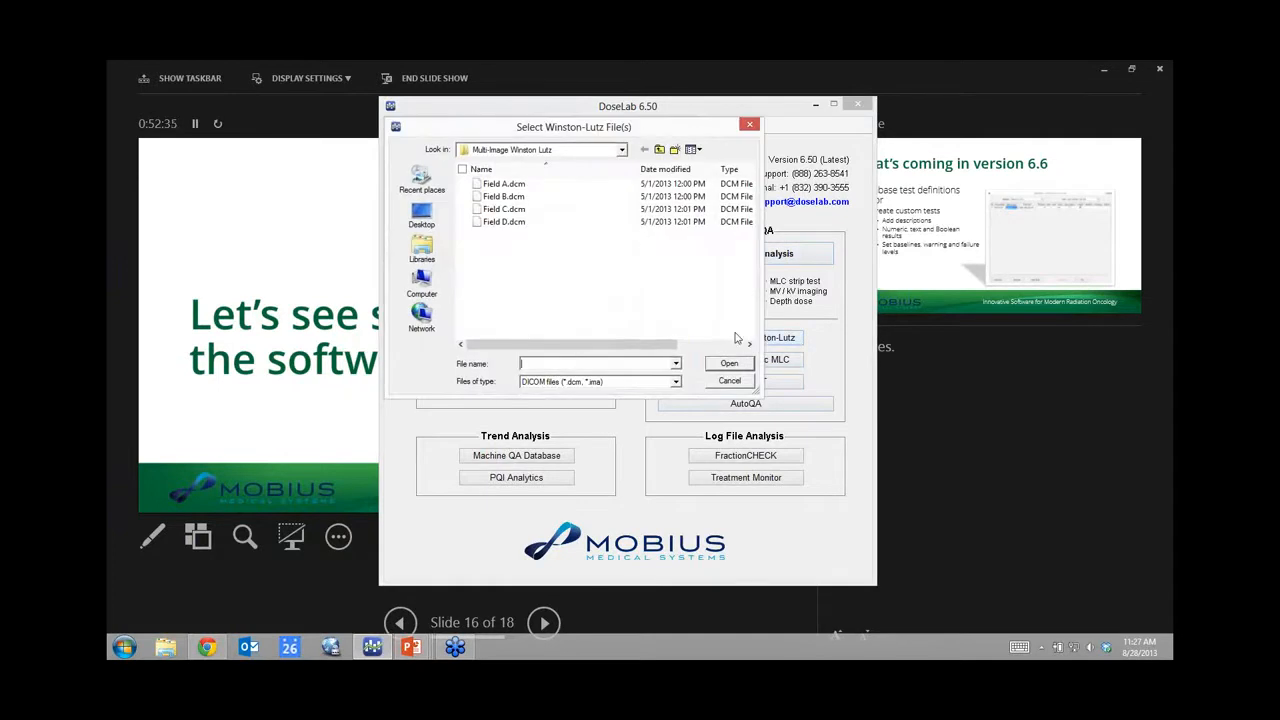
left_click(511, 185)
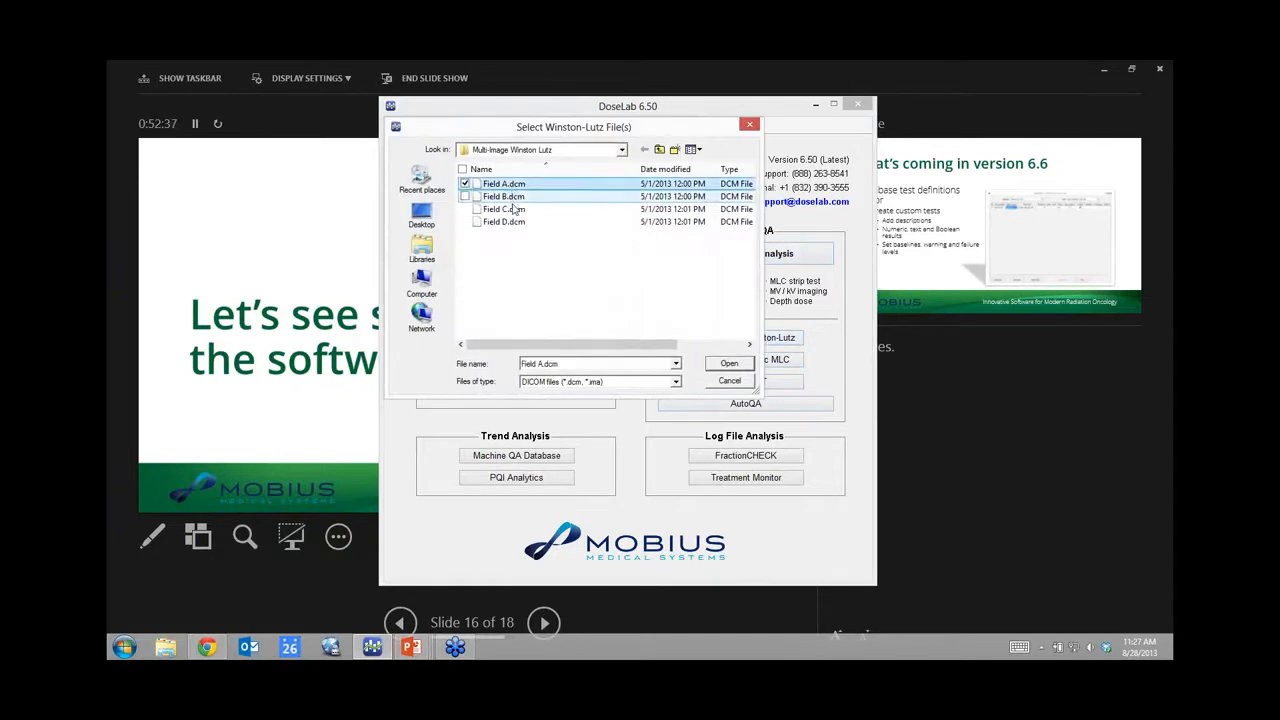
left_click(510, 228, "shift")
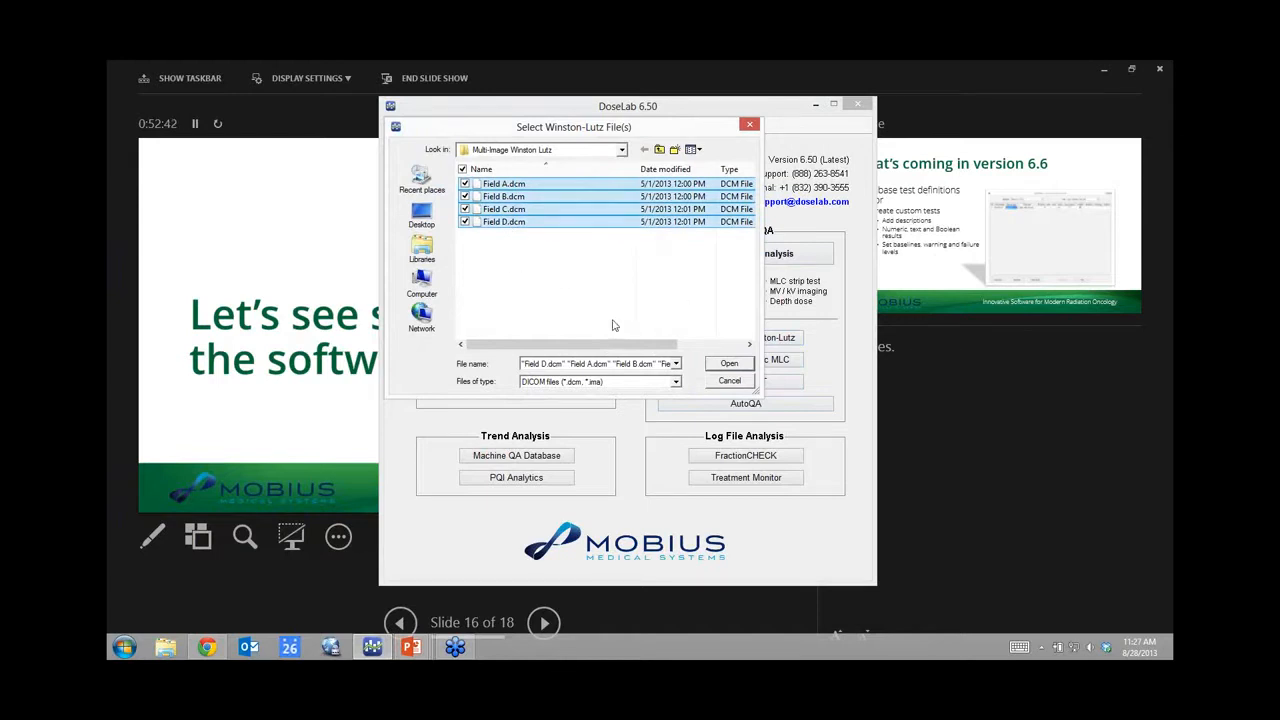
left_click(729, 363)
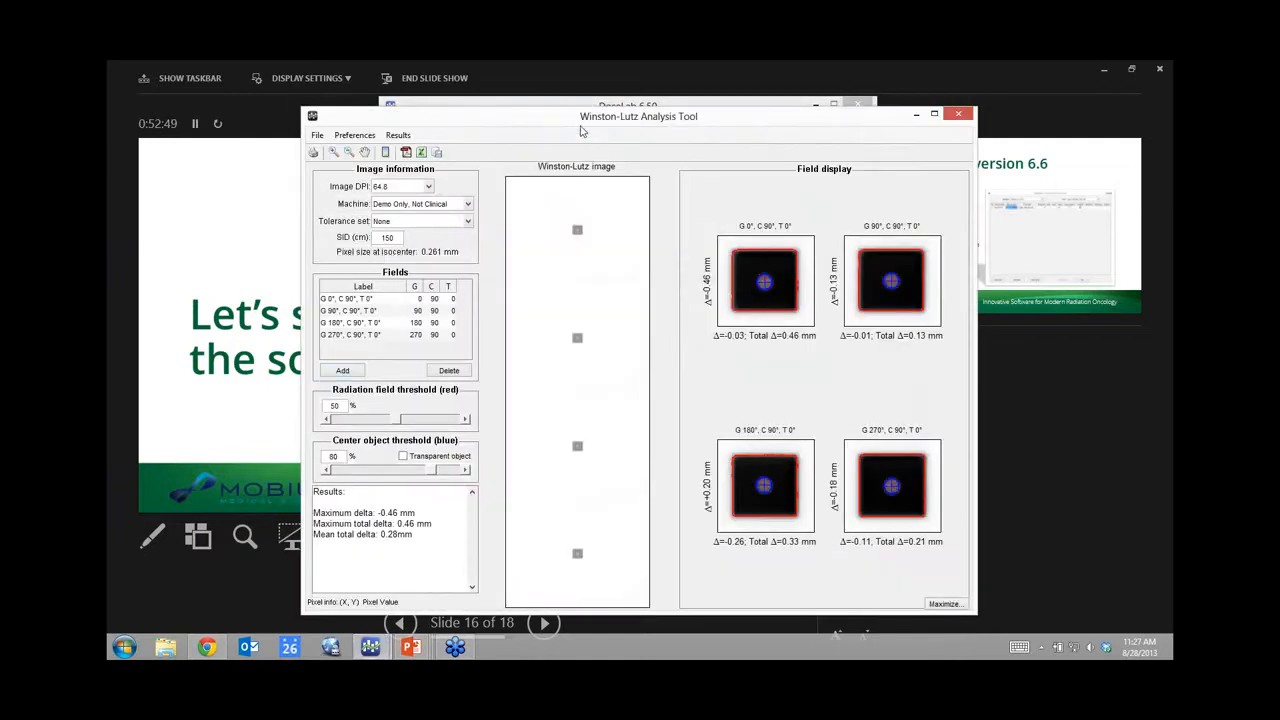
left_click_drag(577, 117, 574, 96)
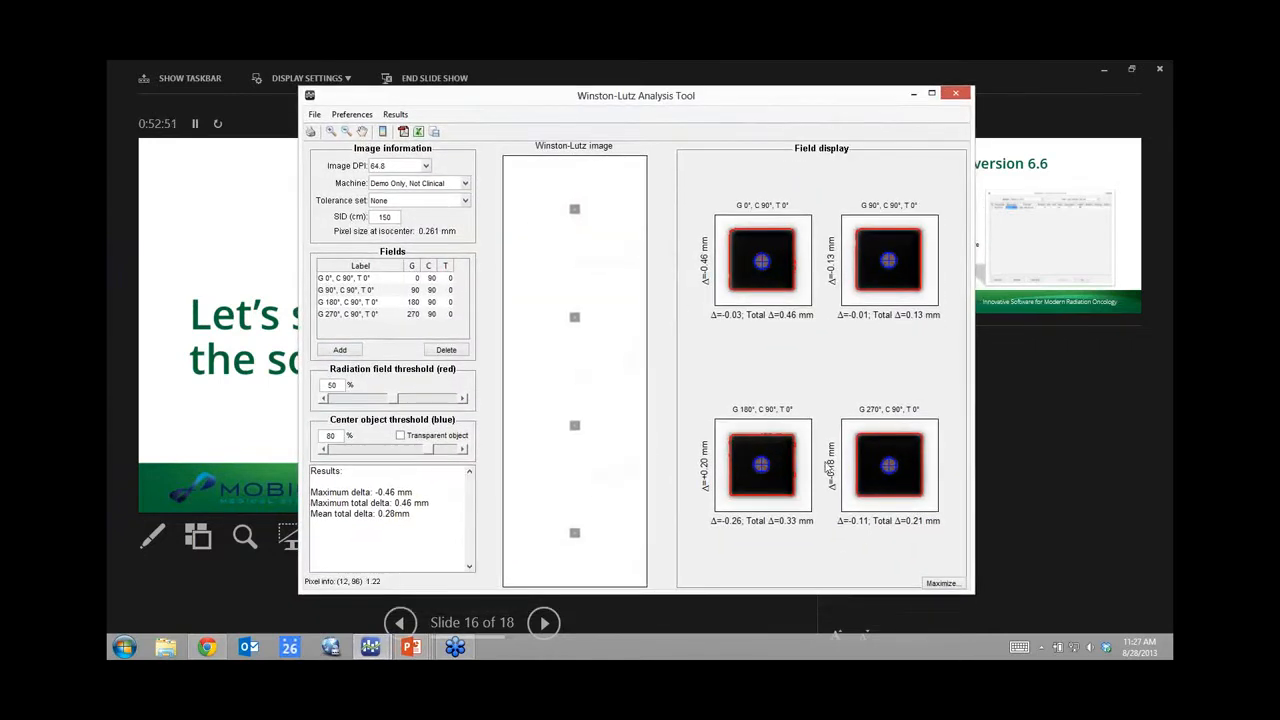
left_click(937, 584)
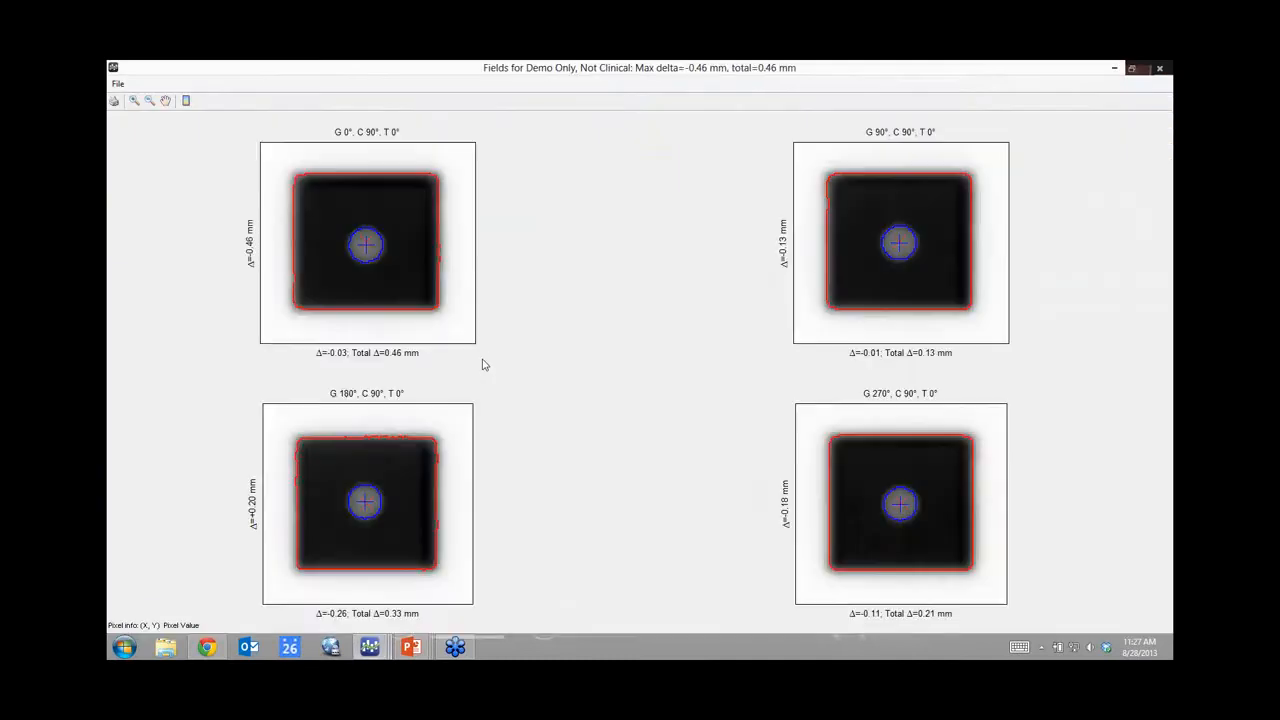
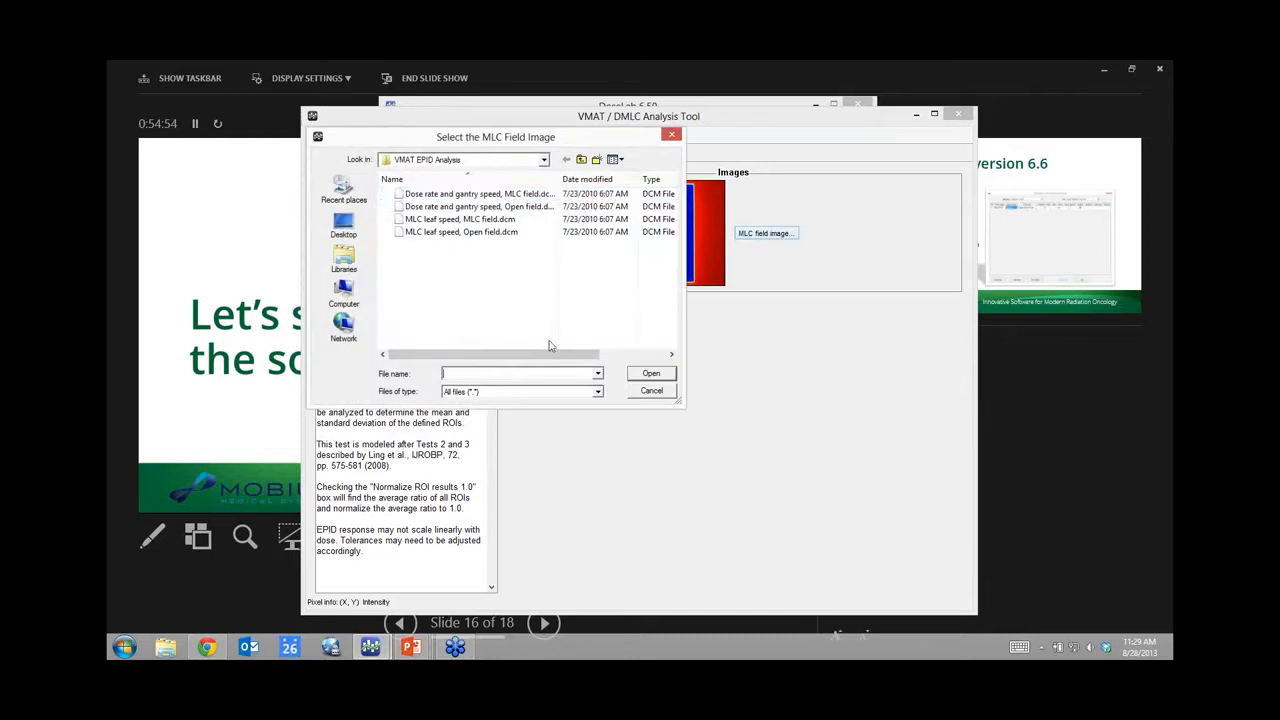
Step: Analyse 'Dose rate and gantry speed, MLC field.dcm' (seven ROIs, all passing, normalization 1.212), then select the MLC leaf speed ROI set
left_click(475, 193)
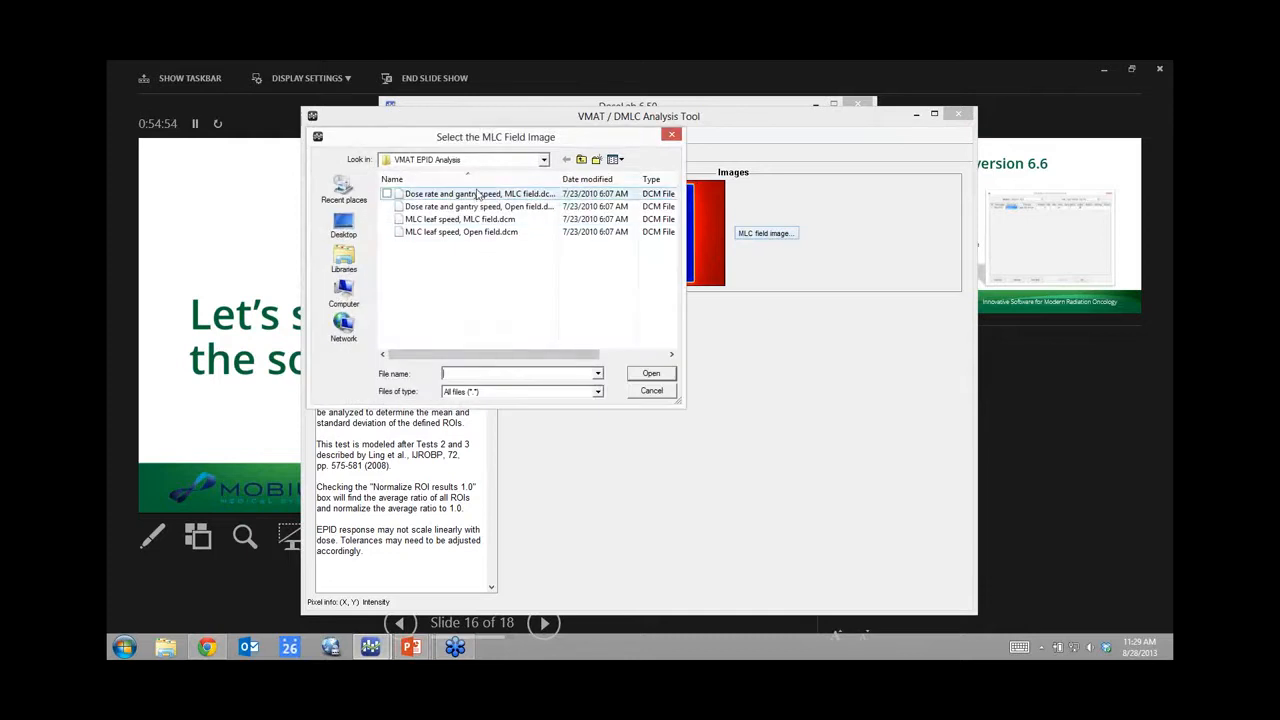
left_click(651, 374)
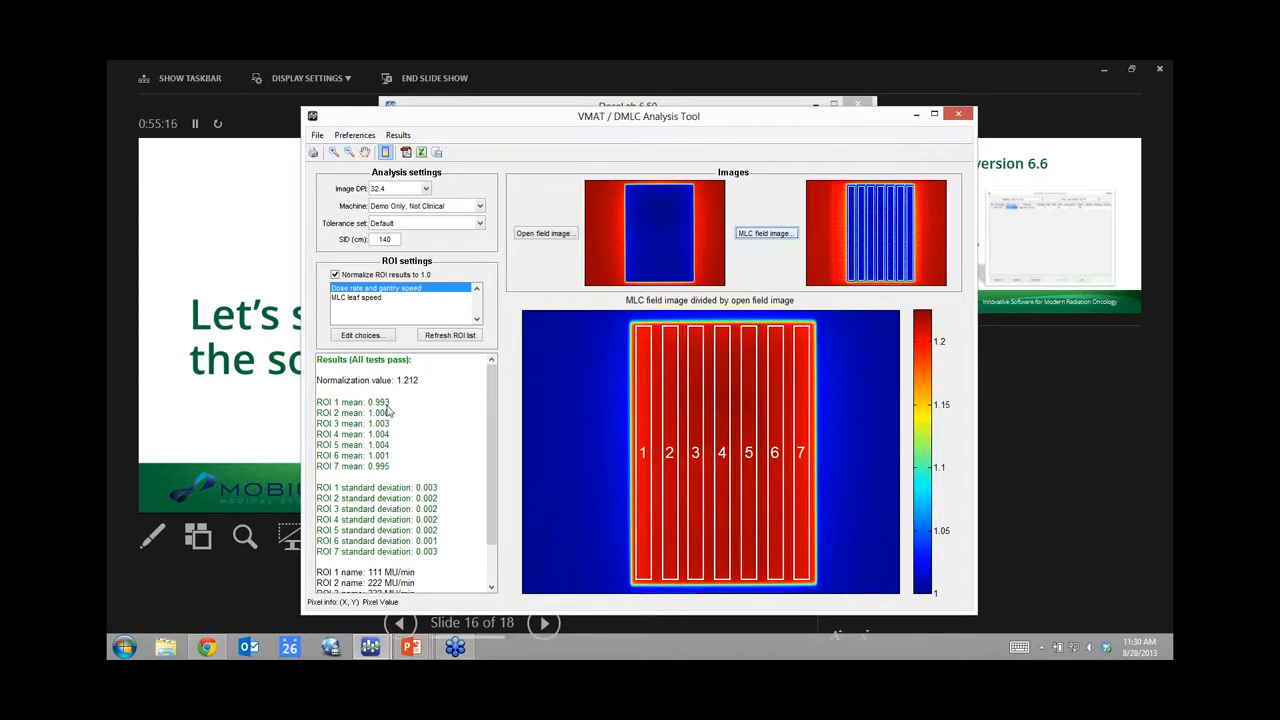
left_click(358, 298)
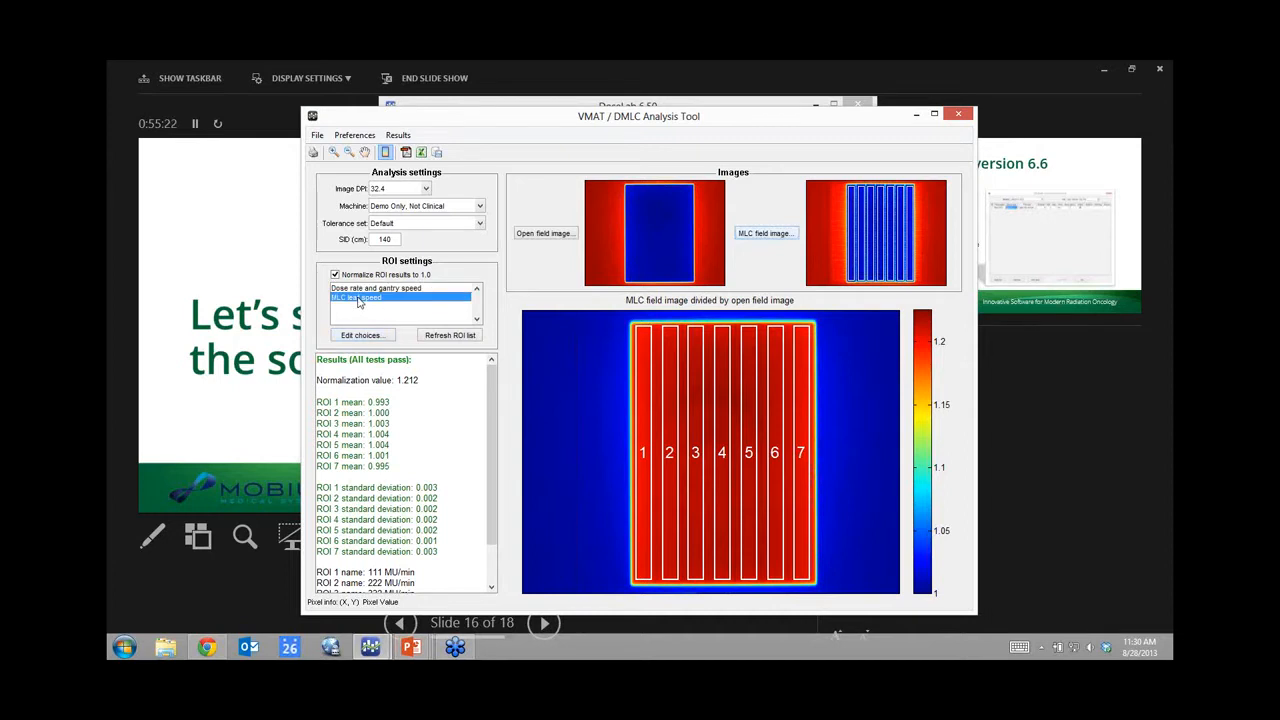
Step: Load 'MLC leaf speed, Open field.dcm' and 'MLC leaf speed, MLC field.dcm', giving four passing ROIs (0.46–2.76 cm/s)
left_click(565, 236)
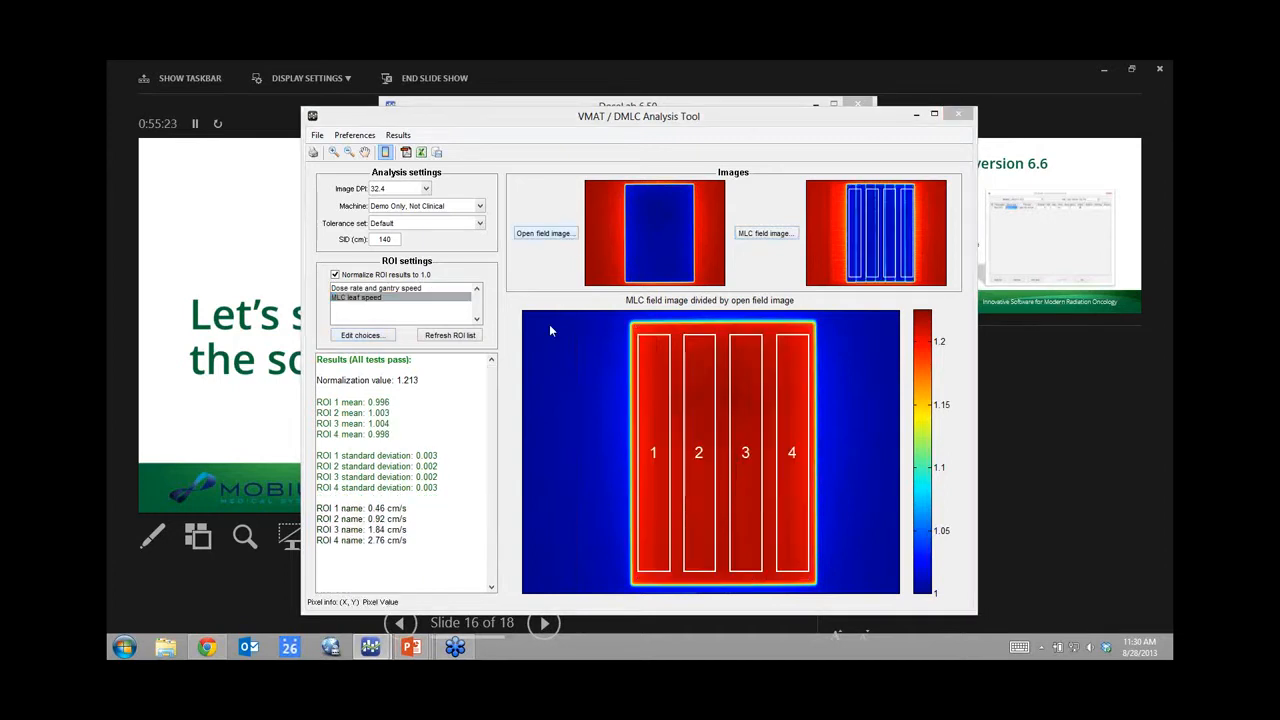
left_click(463, 232)
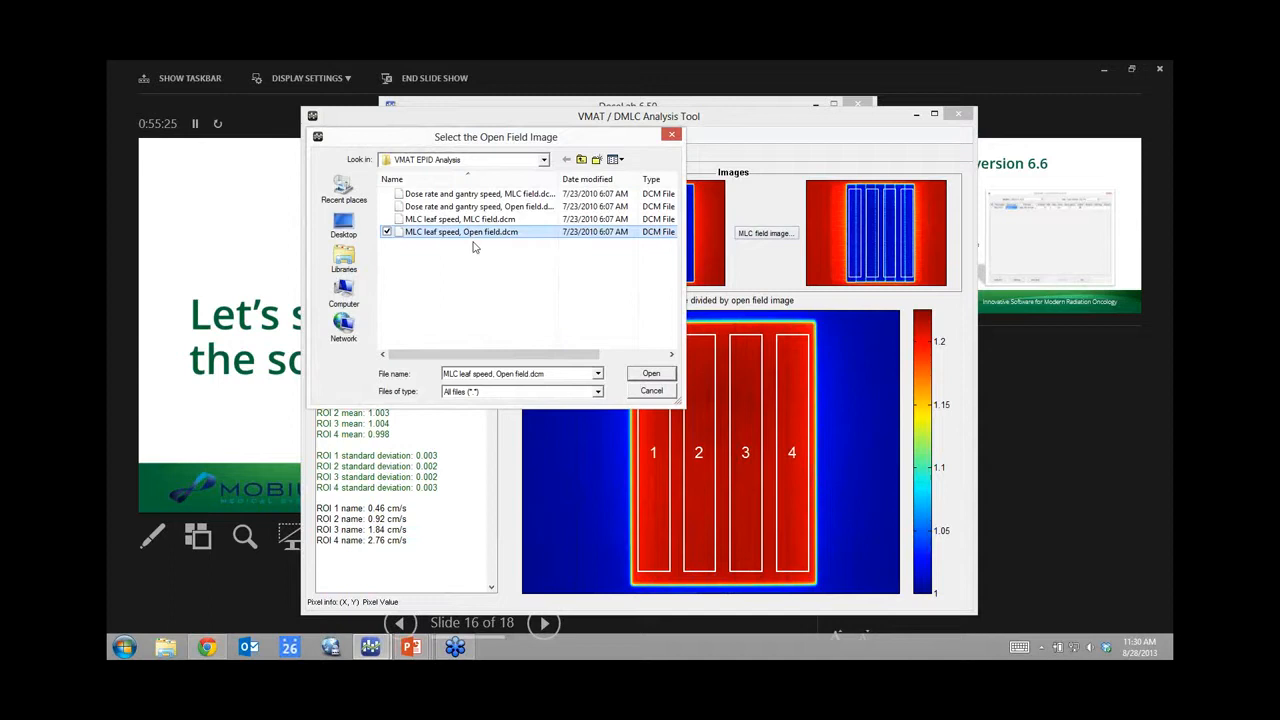
left_click(651, 373)
left_click(765, 233)
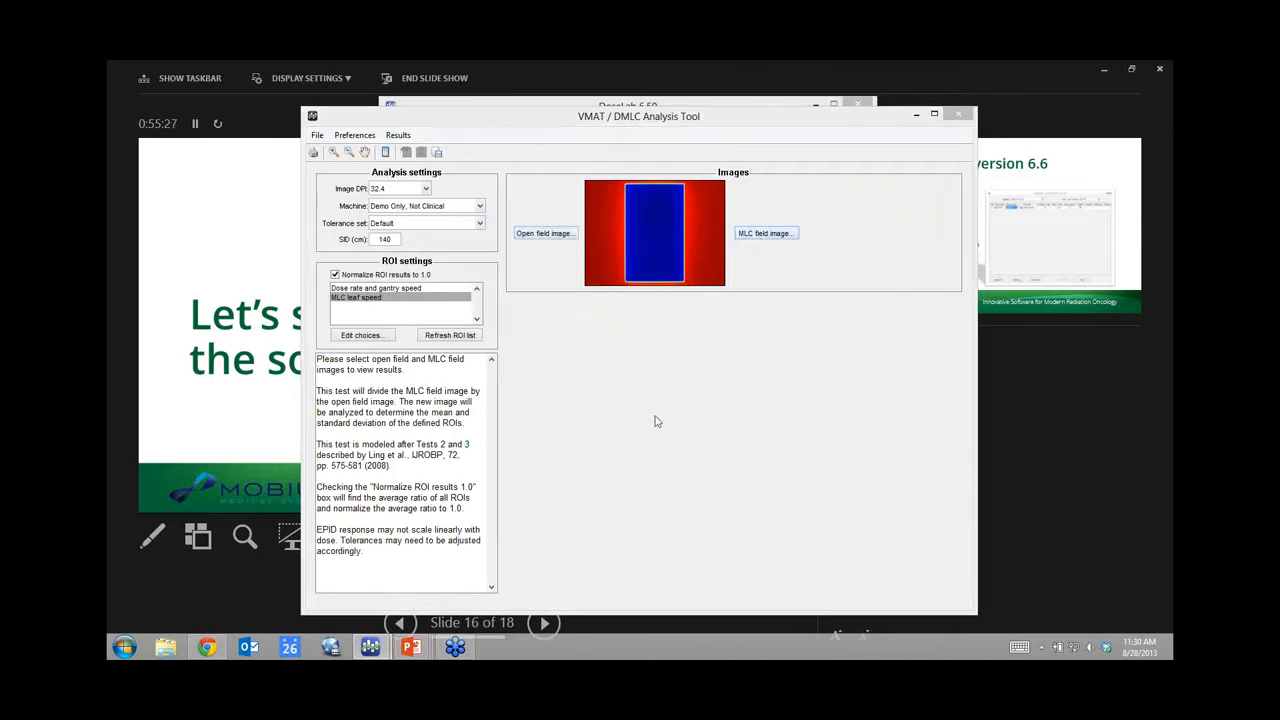
left_click(430, 219)
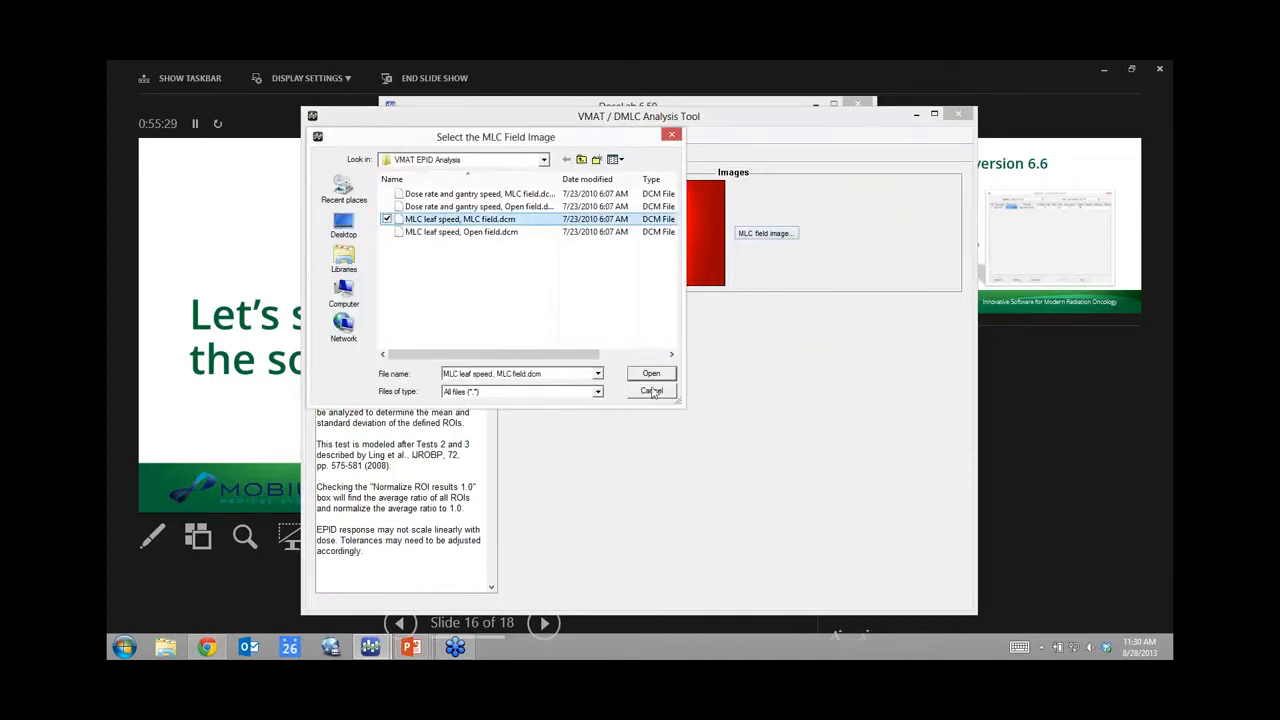
left_click(651, 374)
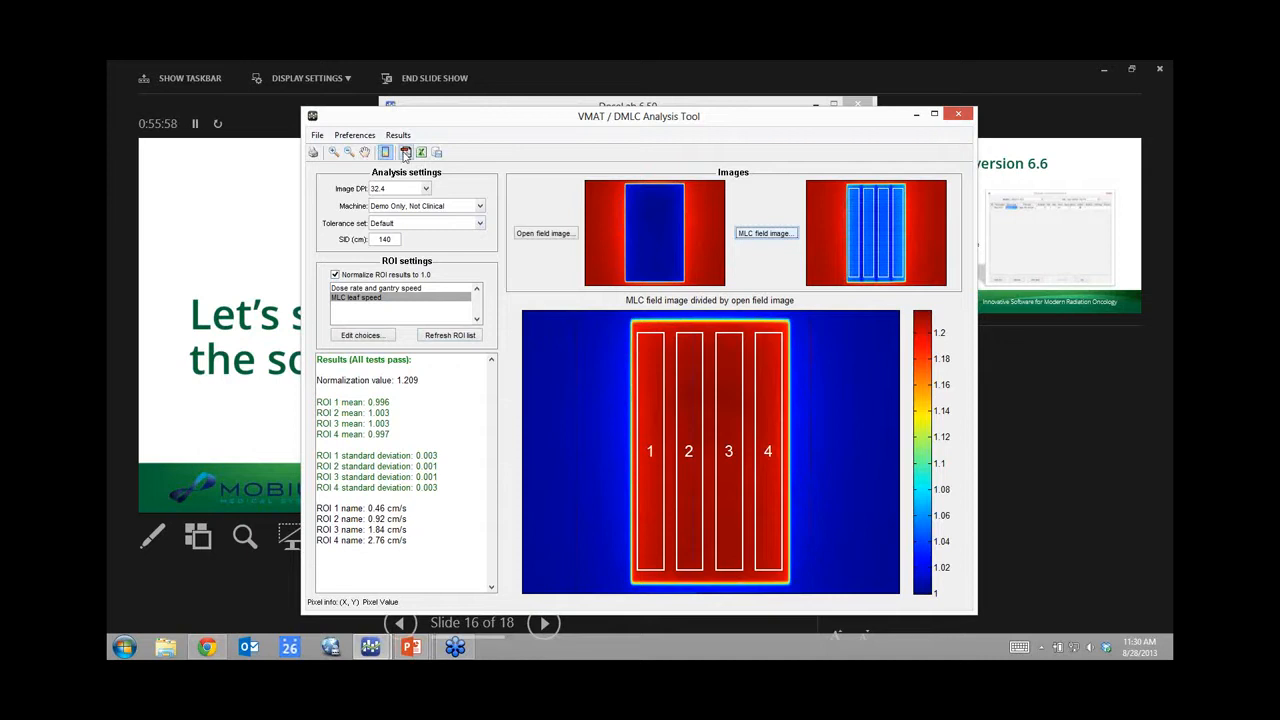
Step: Close the VMAT tool and run CT / CBCT QA on the CBCT (Catphan) example folder, showing the CTP404 slice
left_click(960, 117)
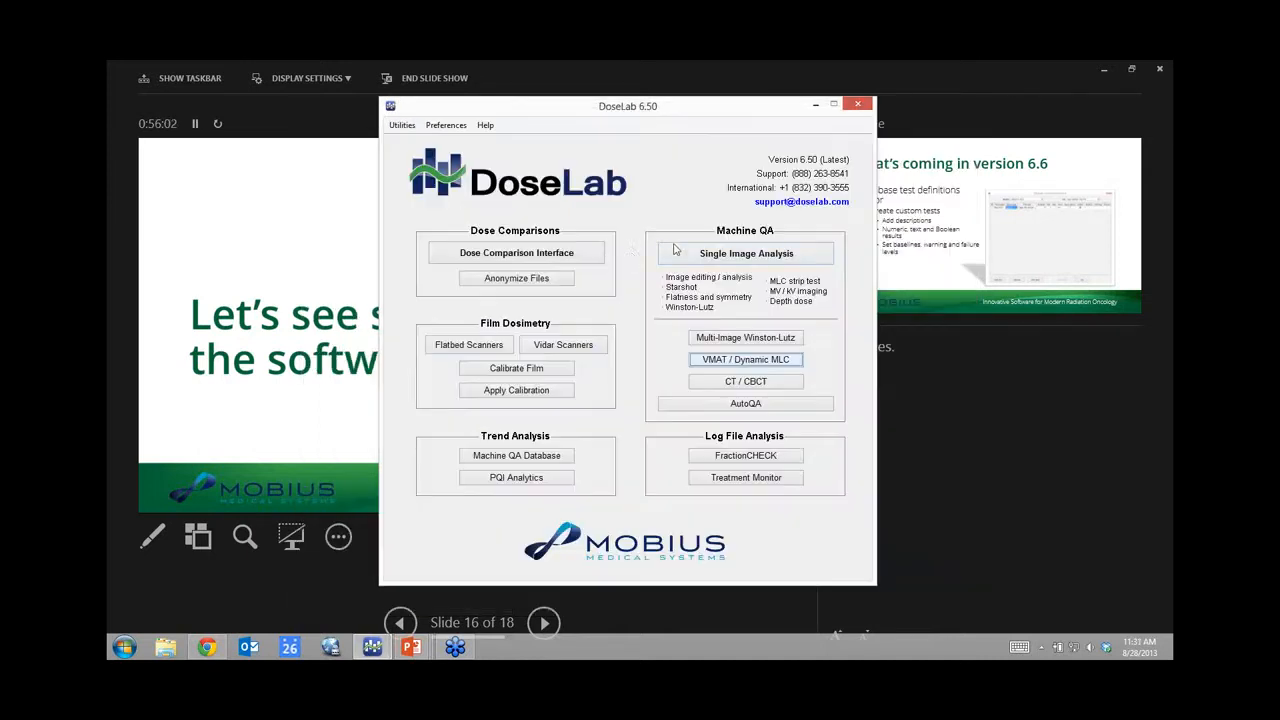
left_click(758, 381)
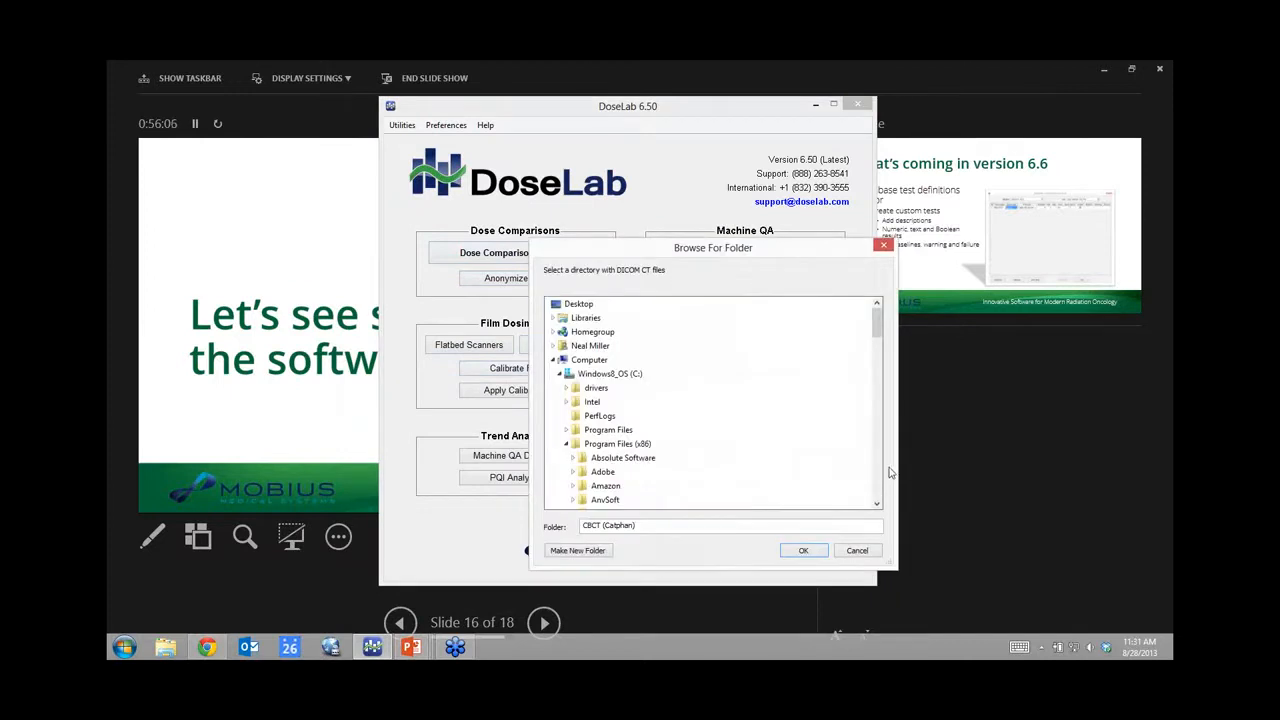
left_click_drag(876, 332, 874, 367)
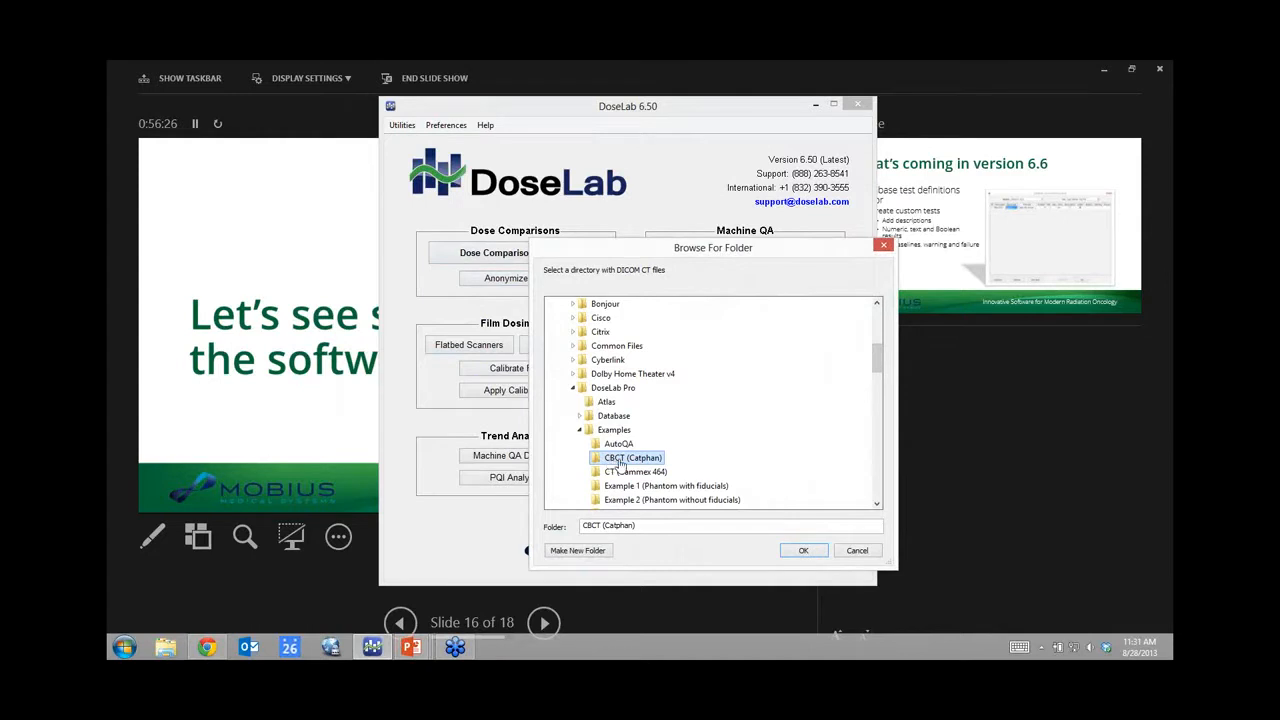
left_click(797, 550)
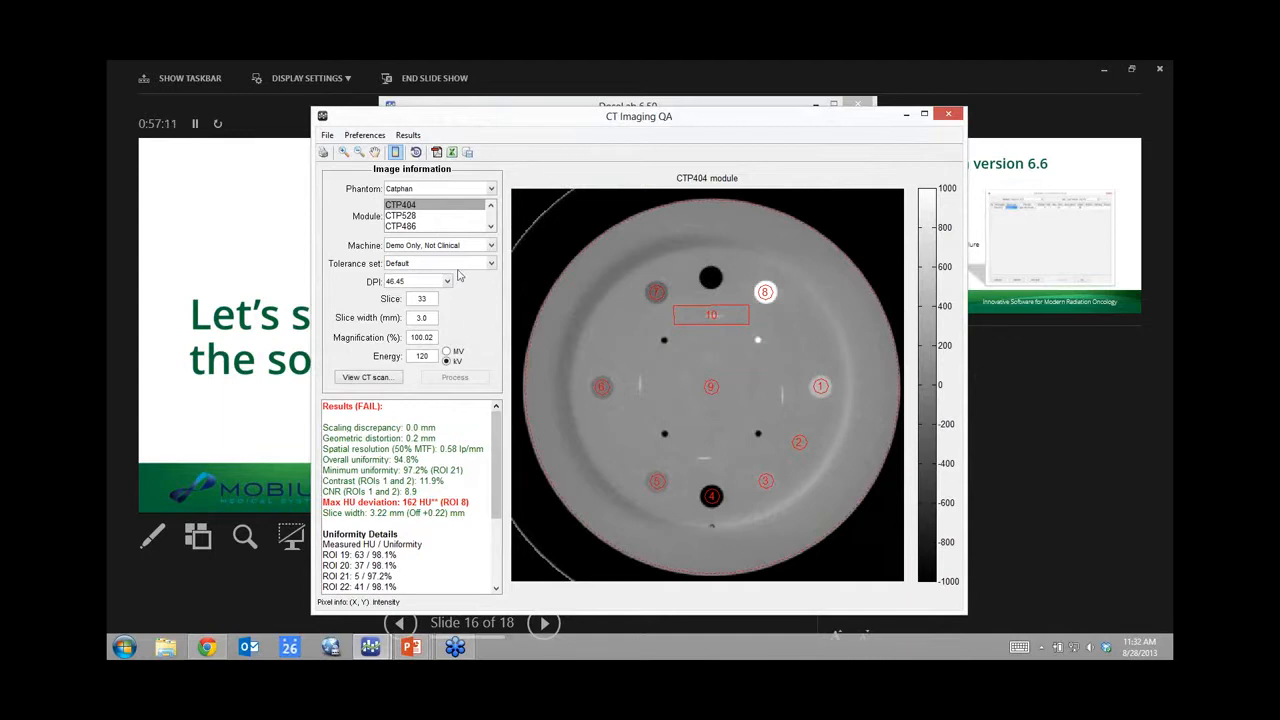
Step: Review the CTP528 and CTP486 module results of the Catphan scan
left_click(404, 216)
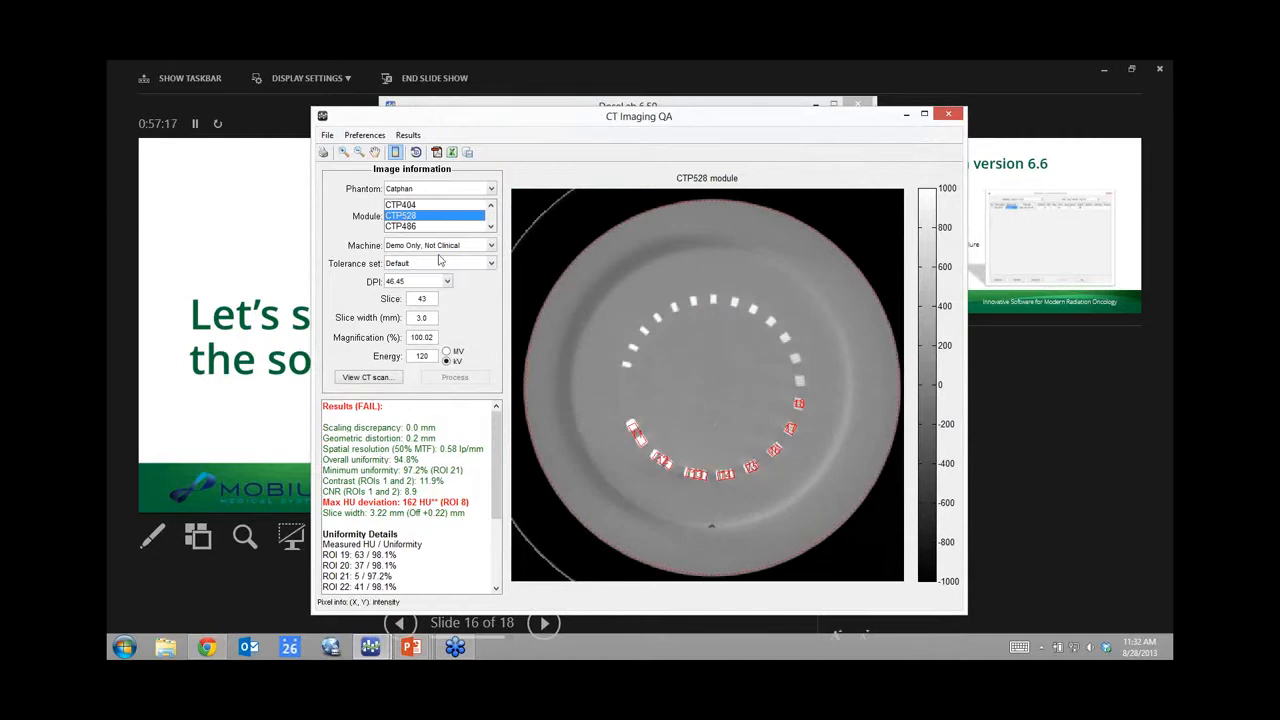
left_click(394, 227)
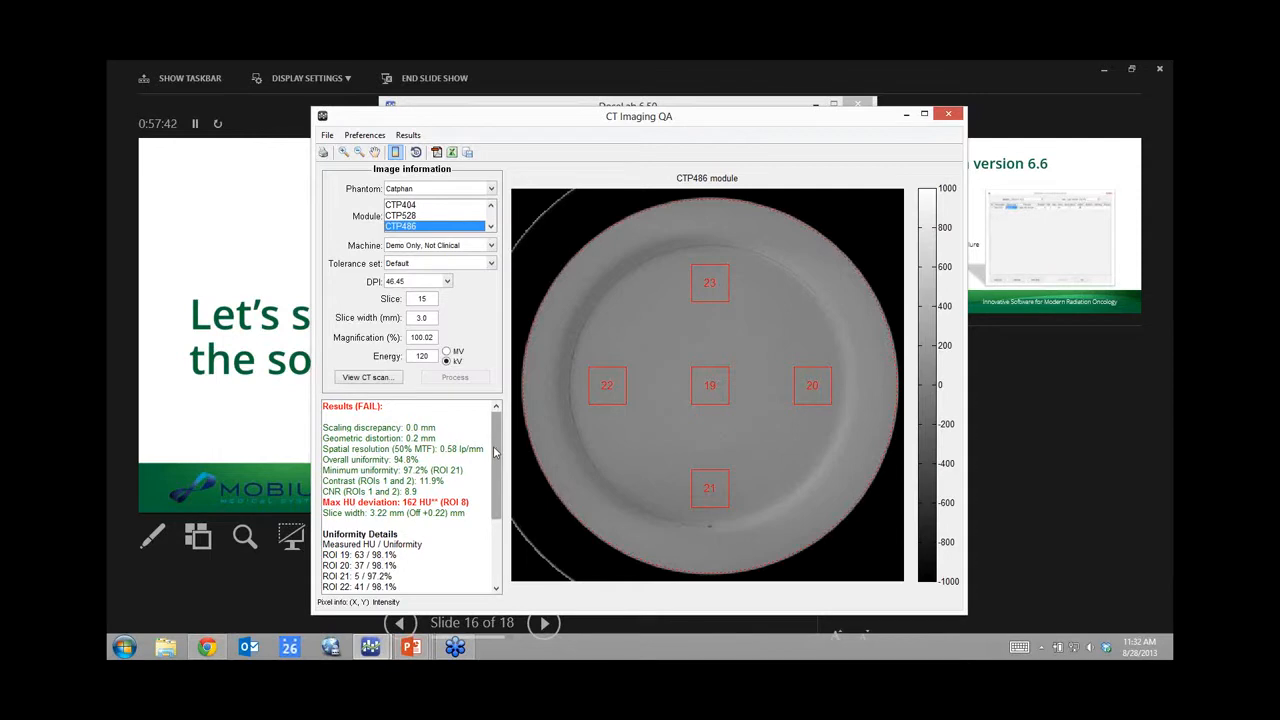
left_click_drag(495, 455, 508, 522)
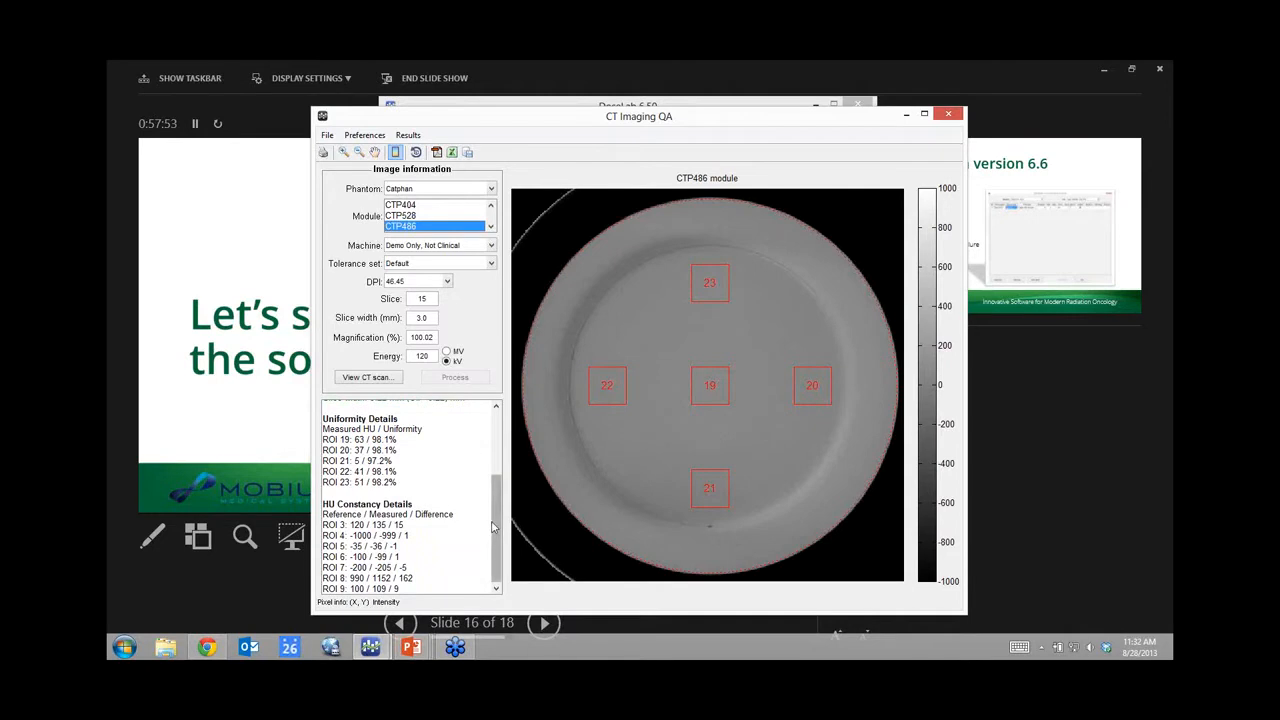
left_click_drag(496, 530, 502, 459)
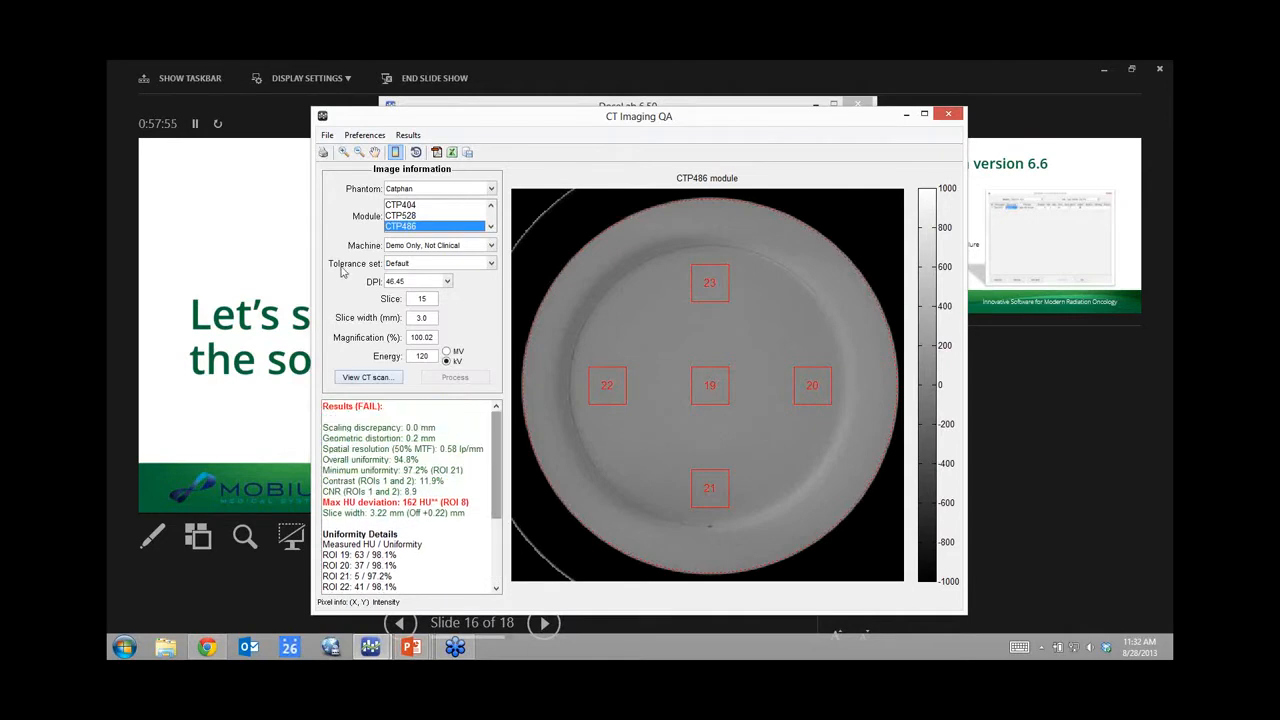
Step: Save the CBCT results to PDF and Excel, then close CT imaging QA
left_click(434, 159)
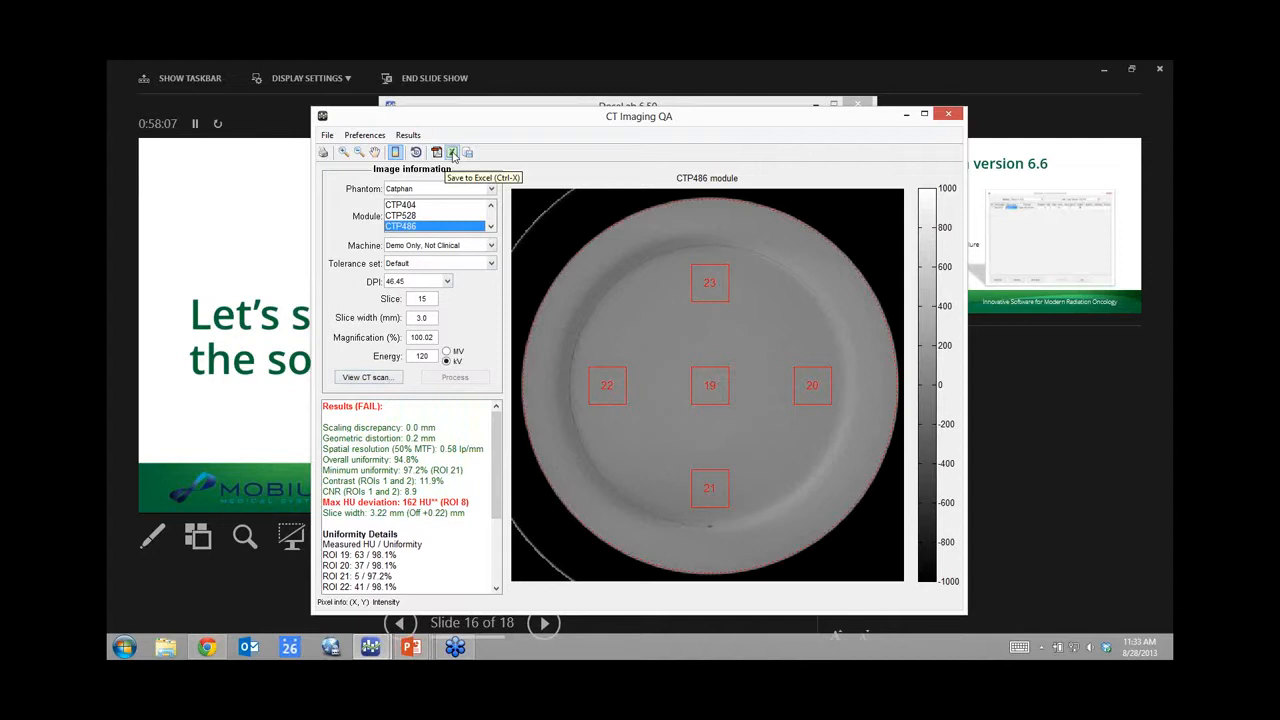
left_click(452, 153)
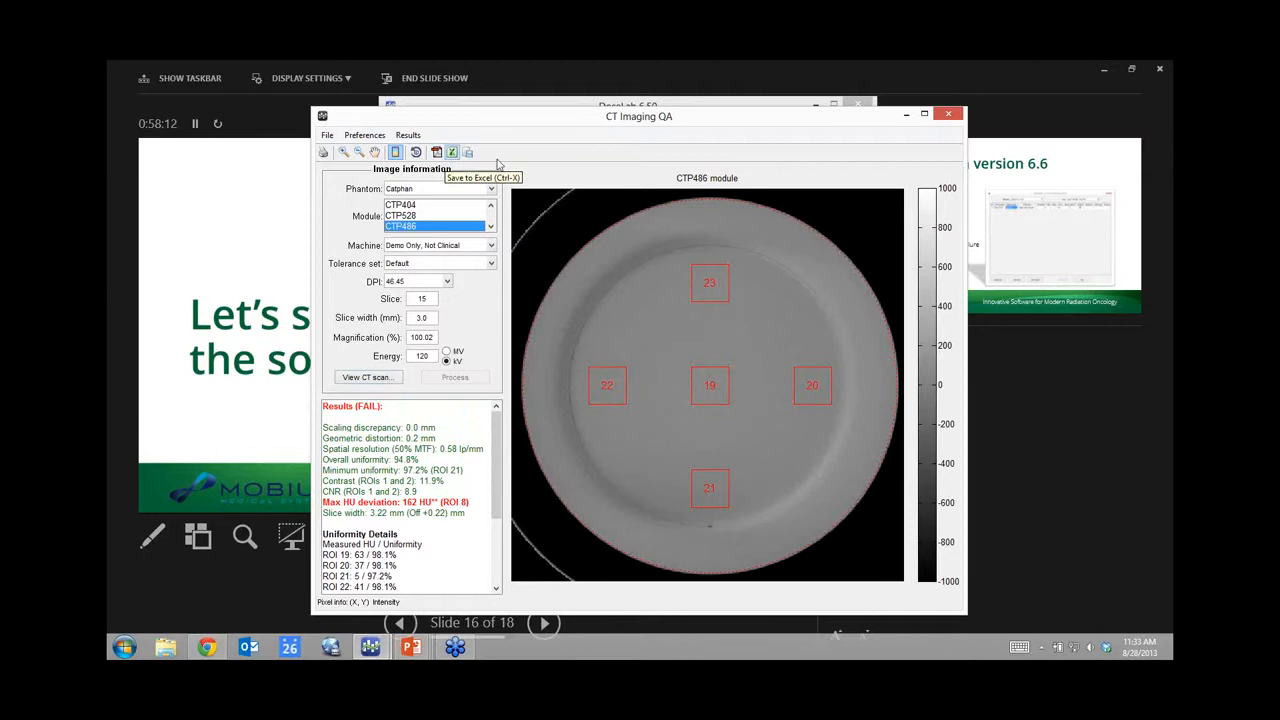
left_click(952, 115)
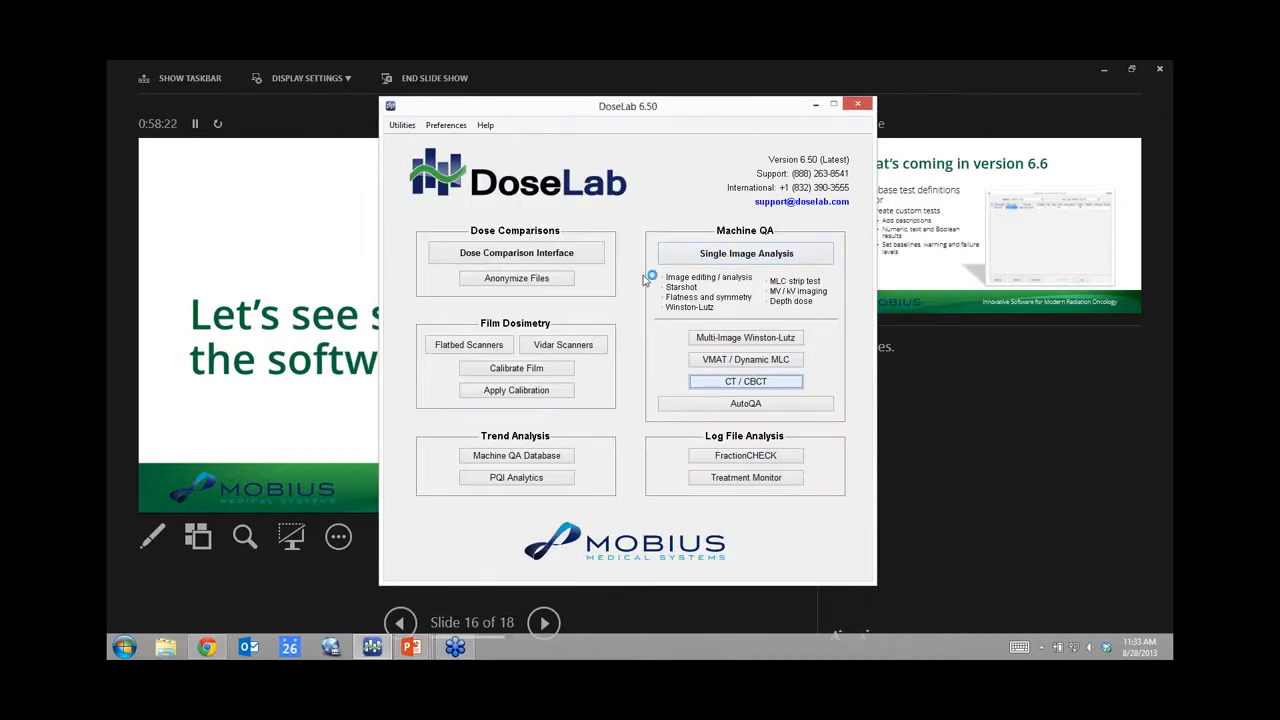
Step: Open FractionCHECK log analysis with Machine QA as the QA type
left_click(745, 457)
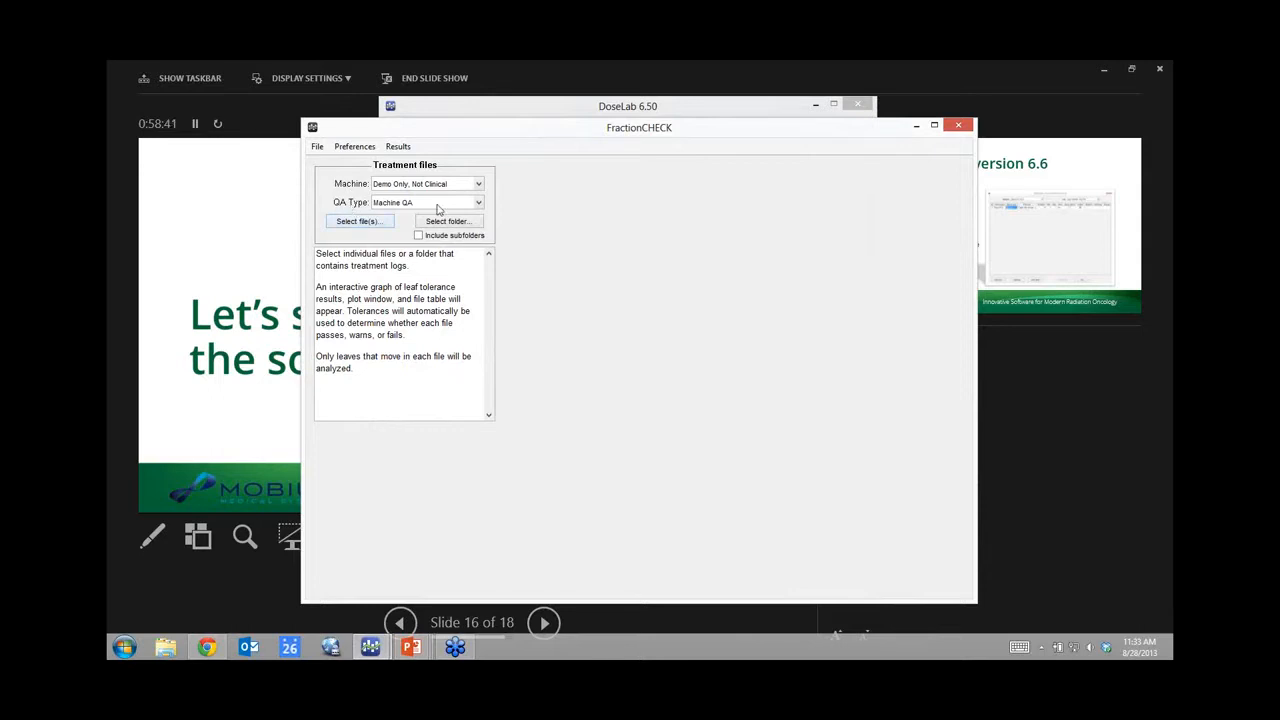
left_click(478, 203)
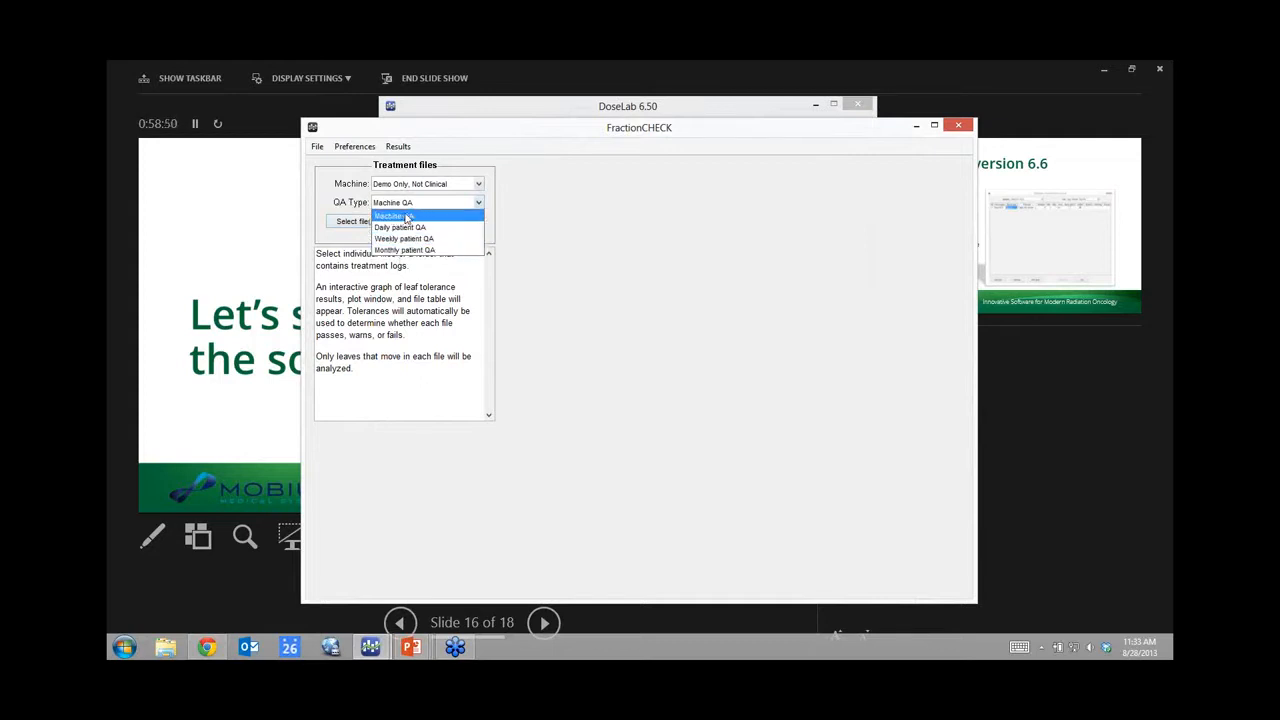
left_click(358, 206)
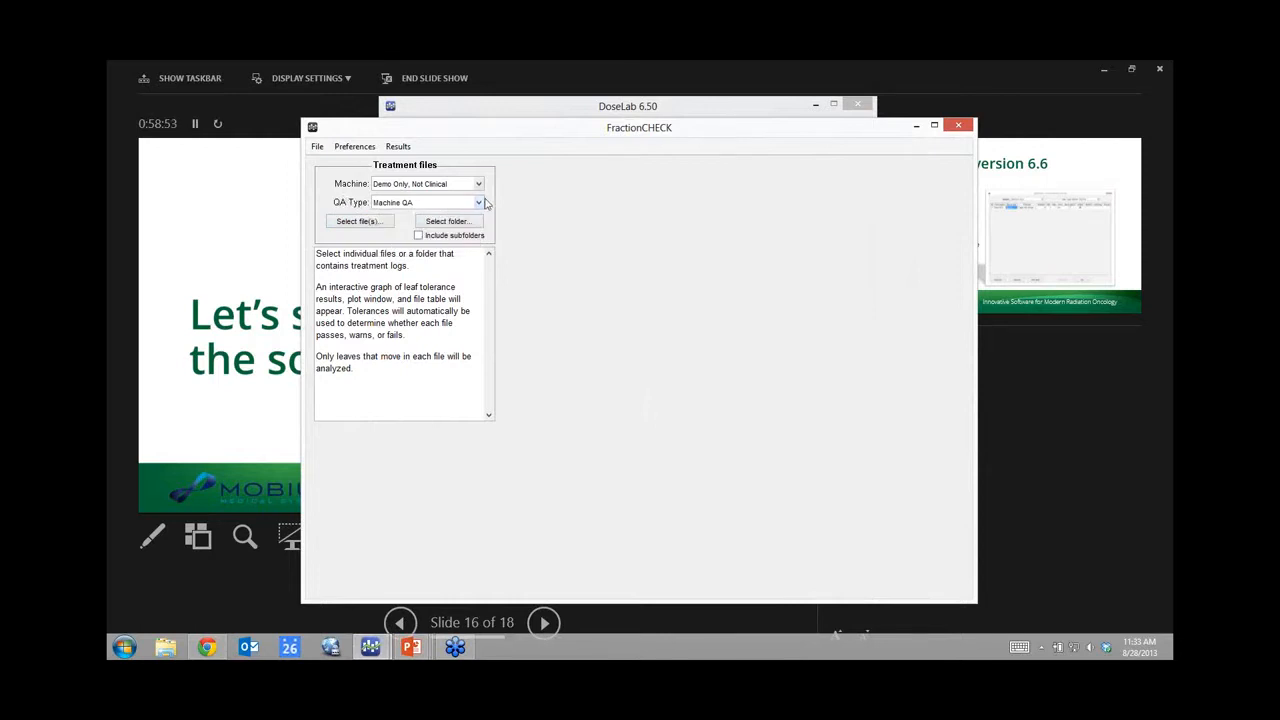
Step: Select all eight .dlg treatment log files, first through last
left_click(352, 225)
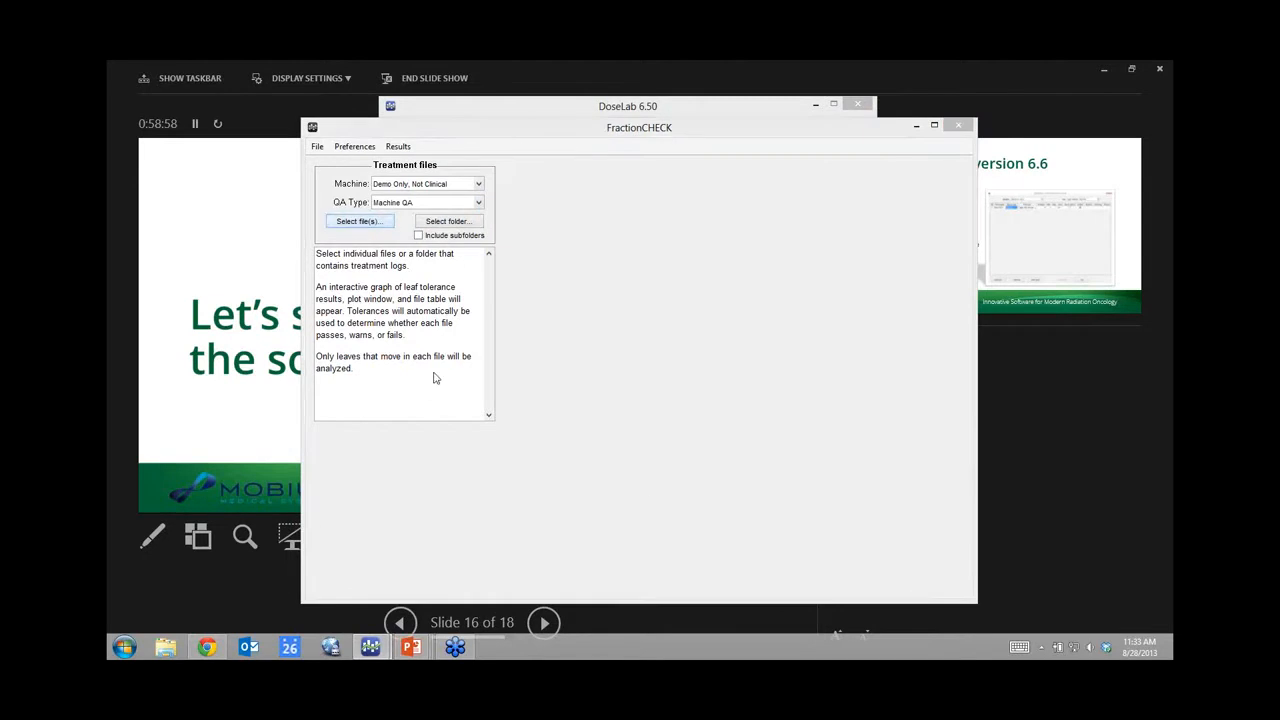
left_click(445, 205)
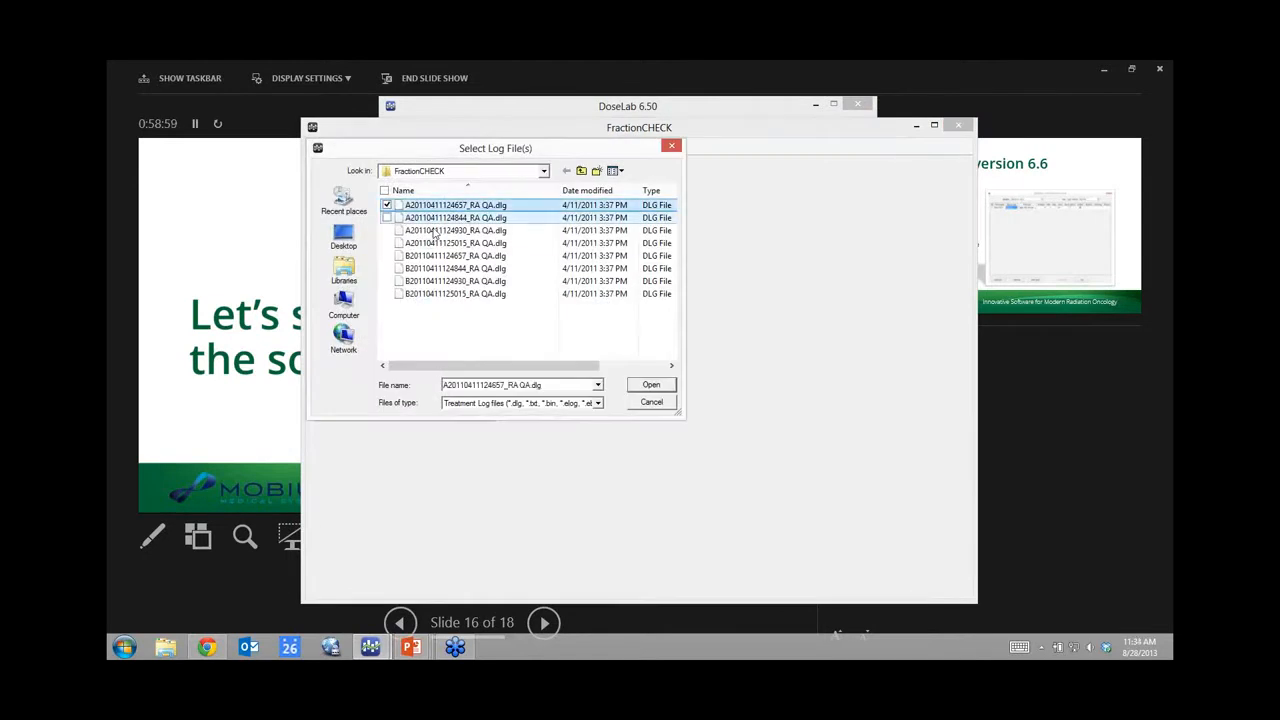
left_click(446, 293, "shift")
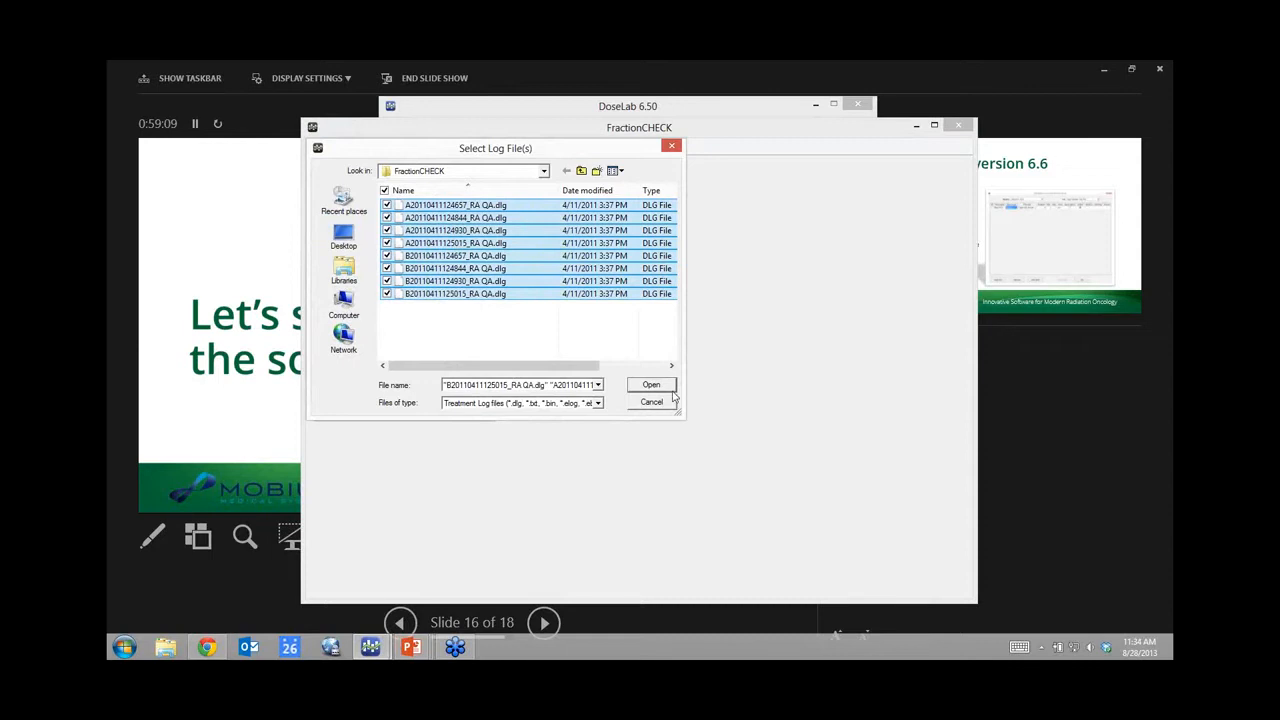
Step: Analyse the eight selected logs so leaf RMS results are reported with none failing
left_click(651, 385)
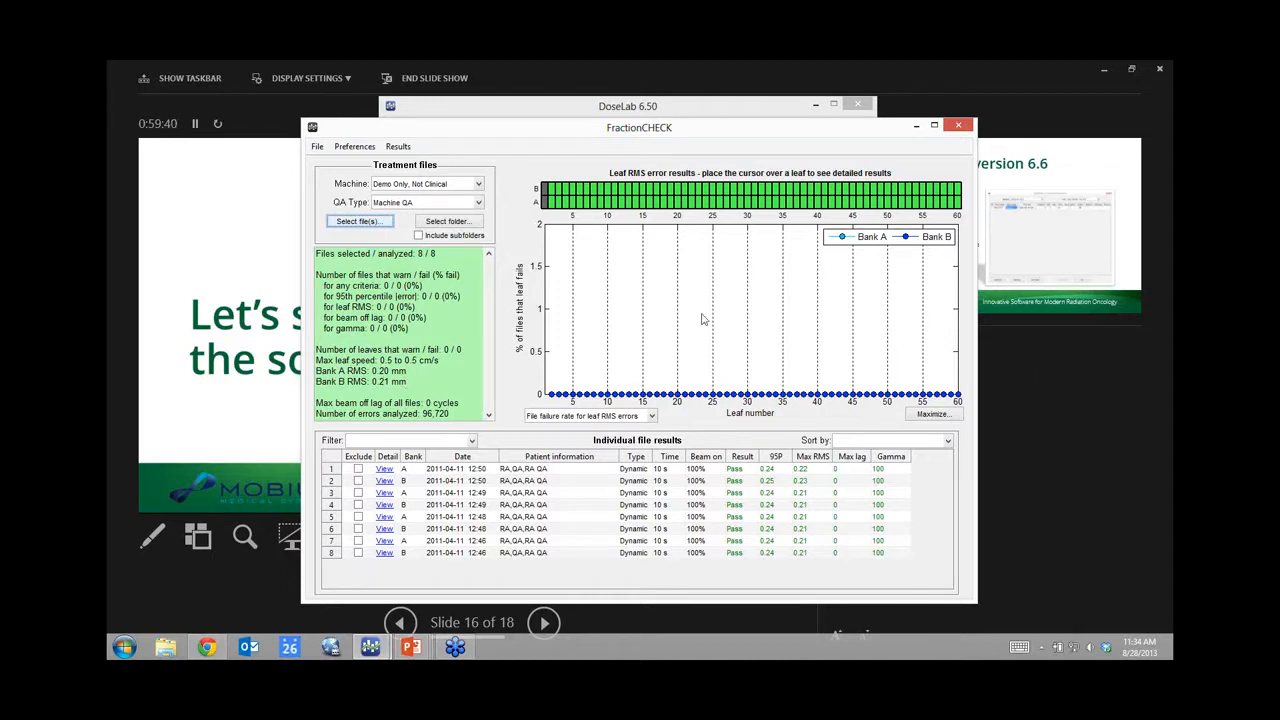
mouse_move(714, 208)
Step: View the first log's detailed results, checking leaf speeds and then leaf position errors (0.2 mm / 0.3 mm)
left_click(385, 469)
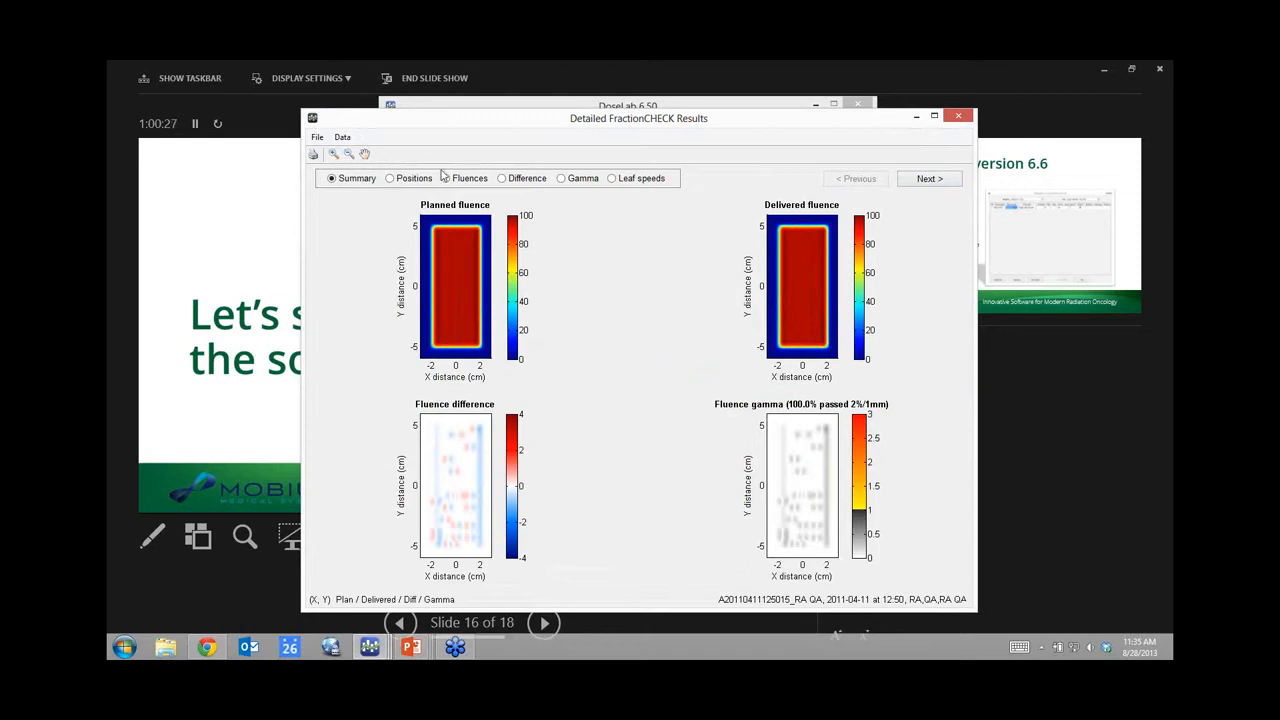
left_click(611, 179)
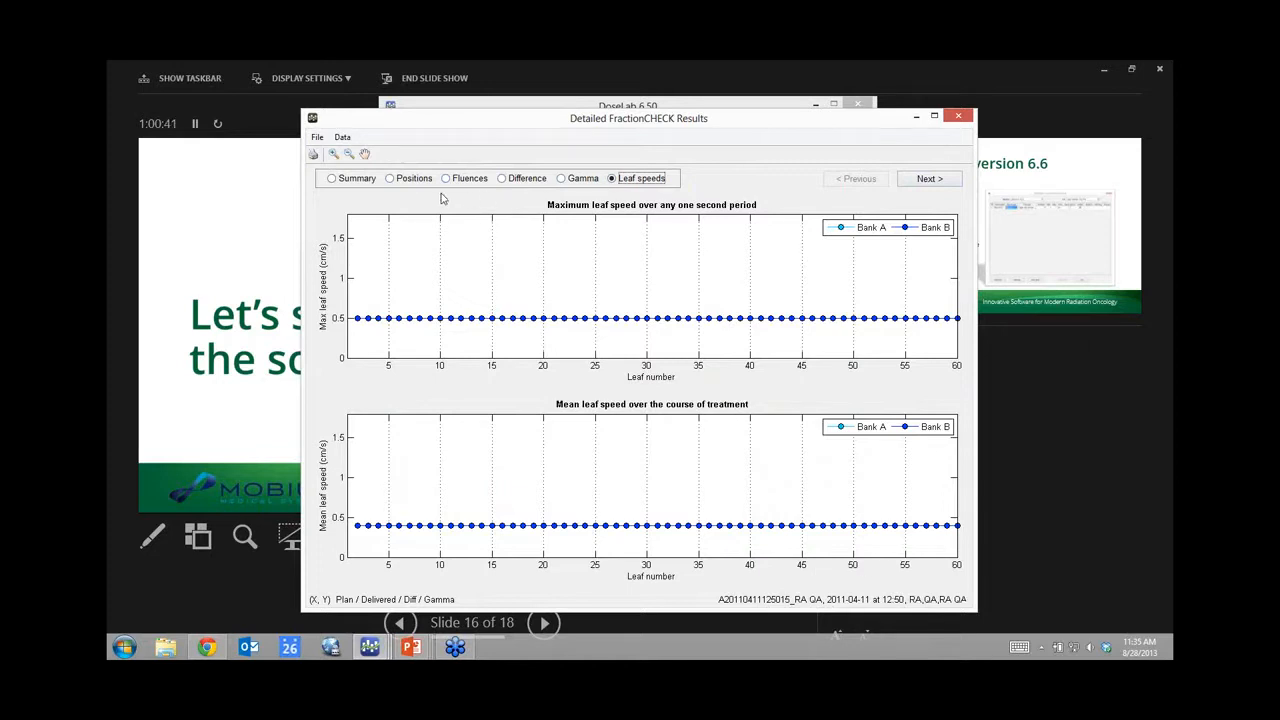
left_click(407, 181)
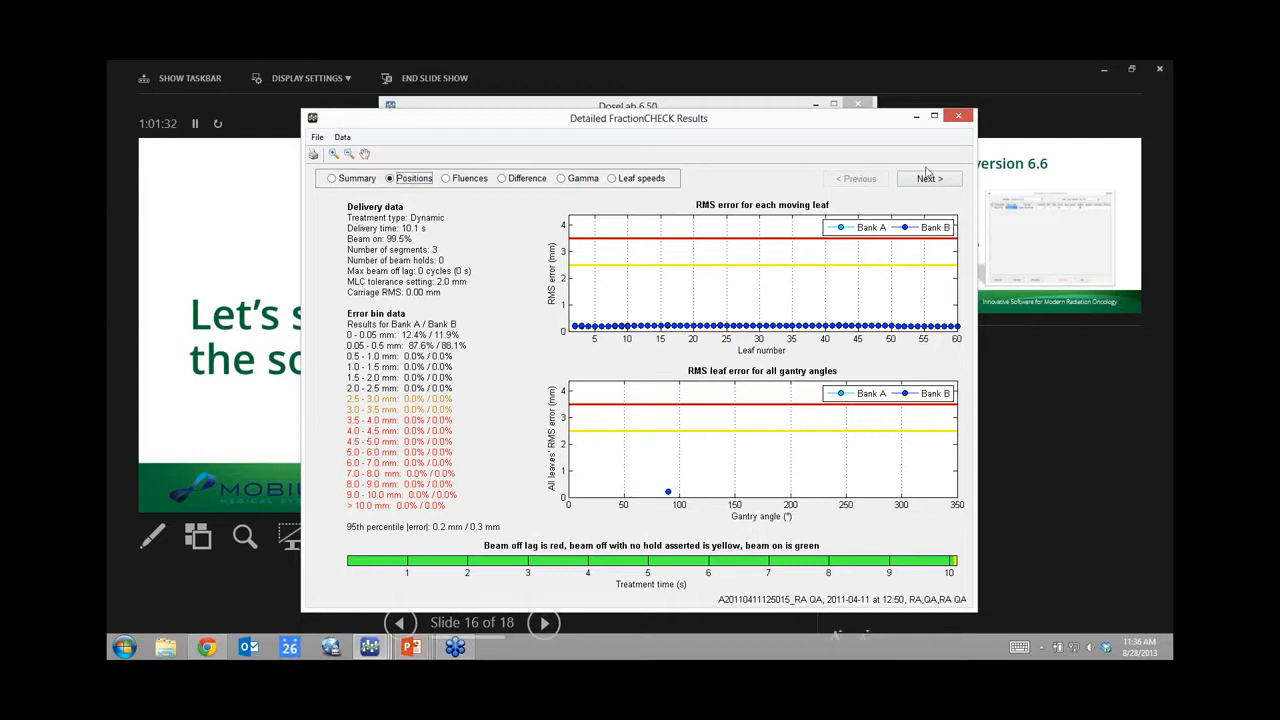
Step: Close the Detailed FractionCHECK Results window and the FractionCHECK window
left_click(958, 118)
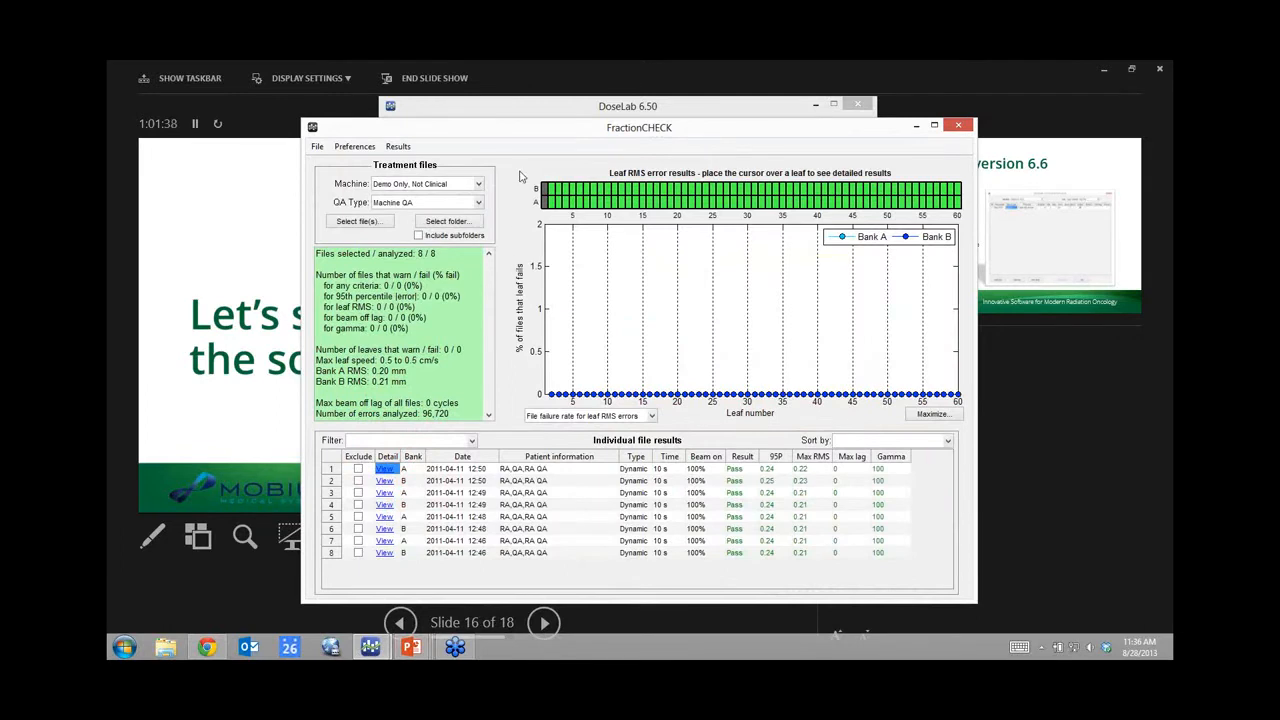
mouse_move(741, 127)
left_mouse_down()
mouse_move(724, 138)
mouse_move(737, 131)
left_mouse_up()
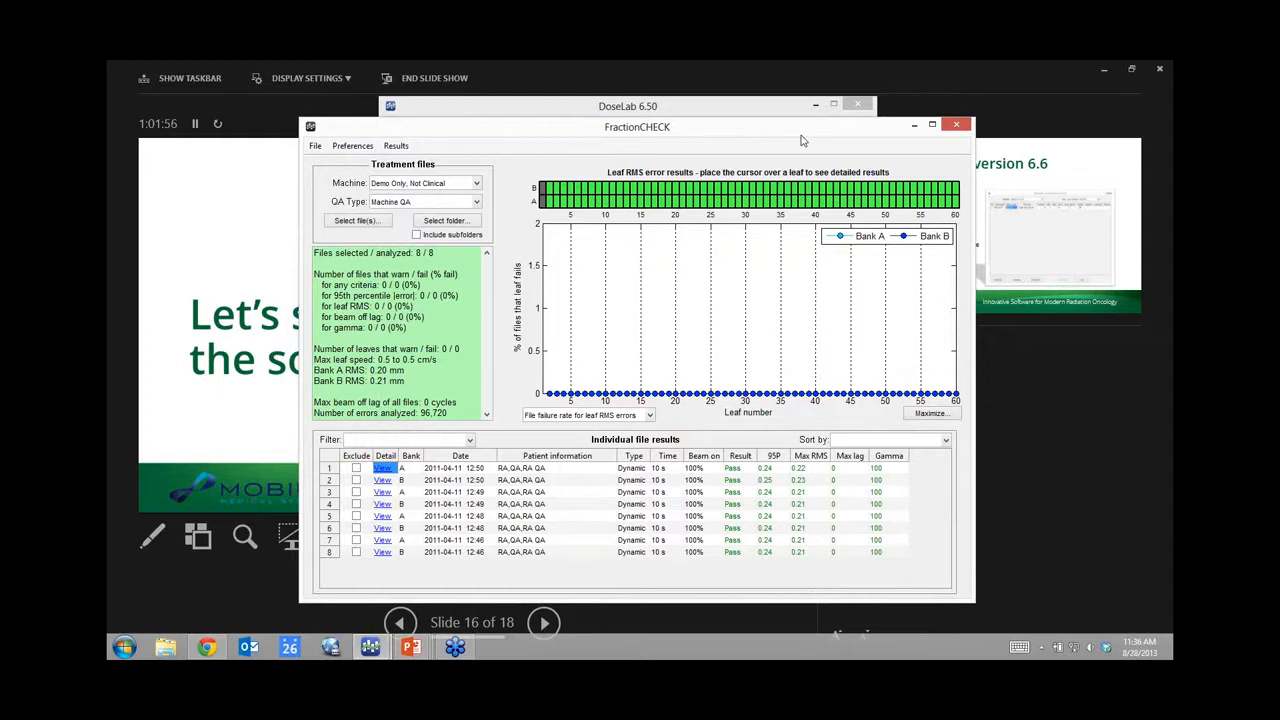
left_click(957, 126)
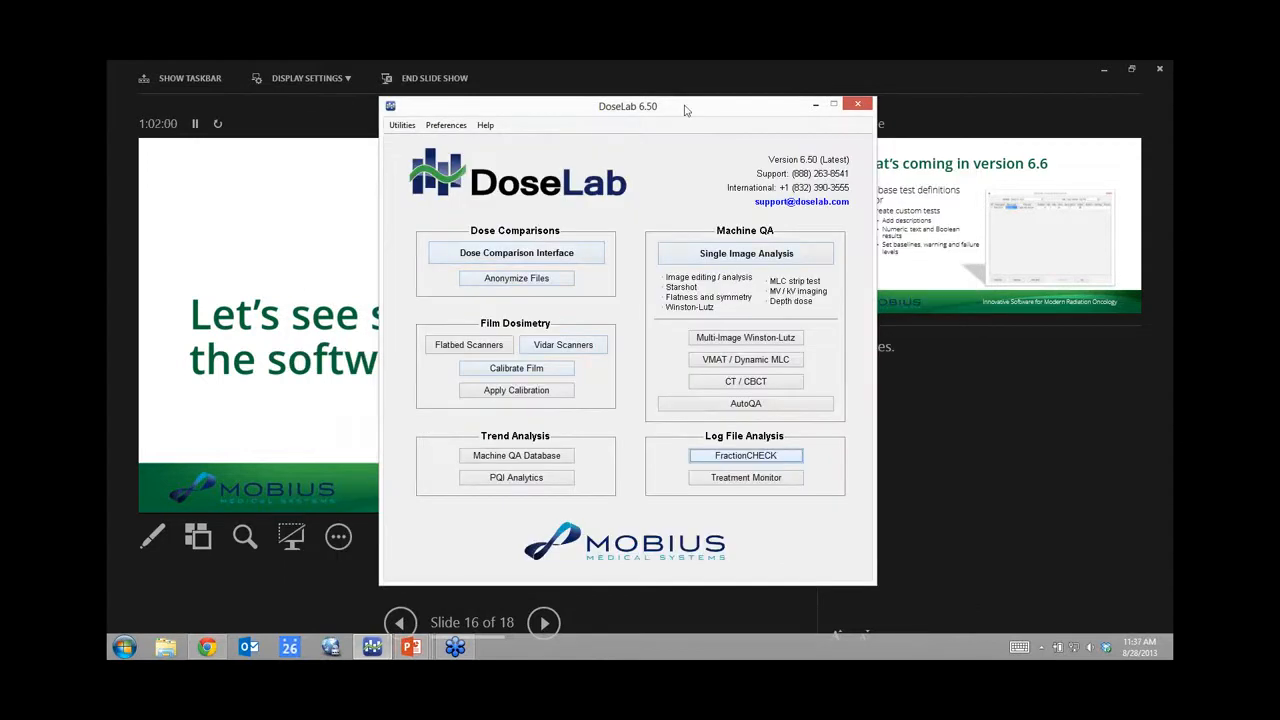
Step: Launch AutoQA for TG-142 Analysis and dismiss its Quick Tips dialog
left_click(755, 405)
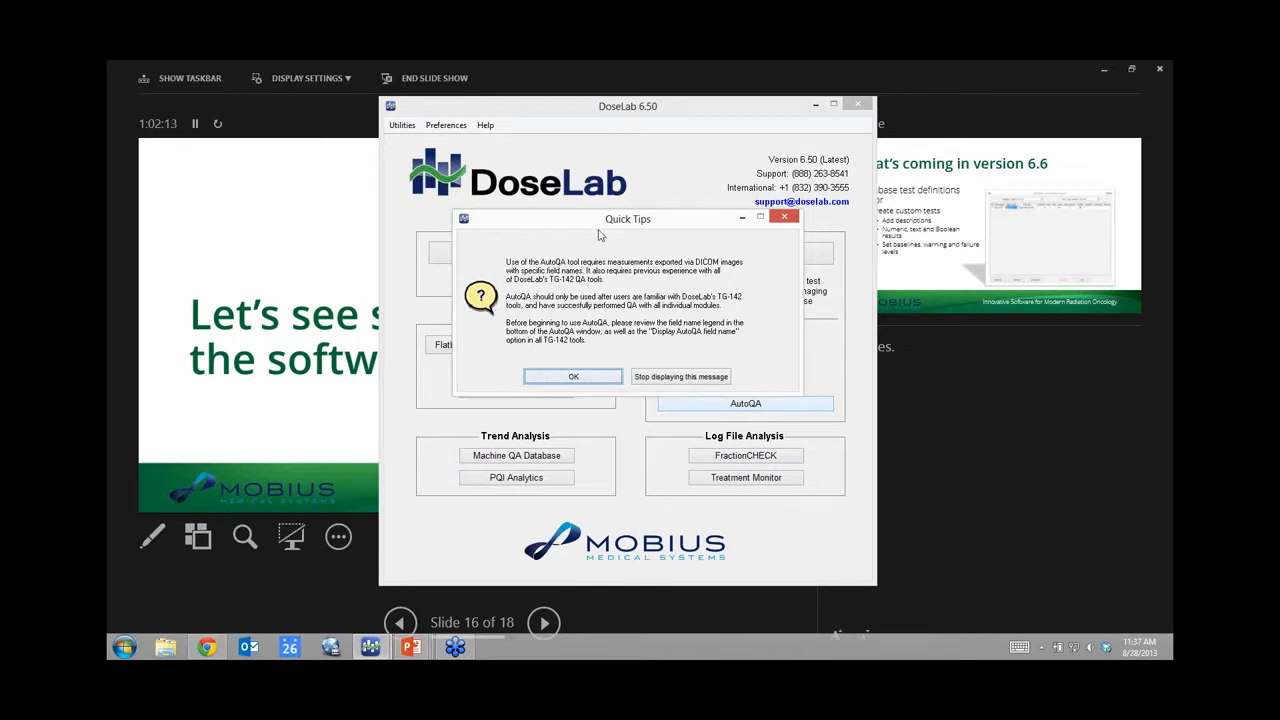
left_click(580, 378)
left_click(577, 377)
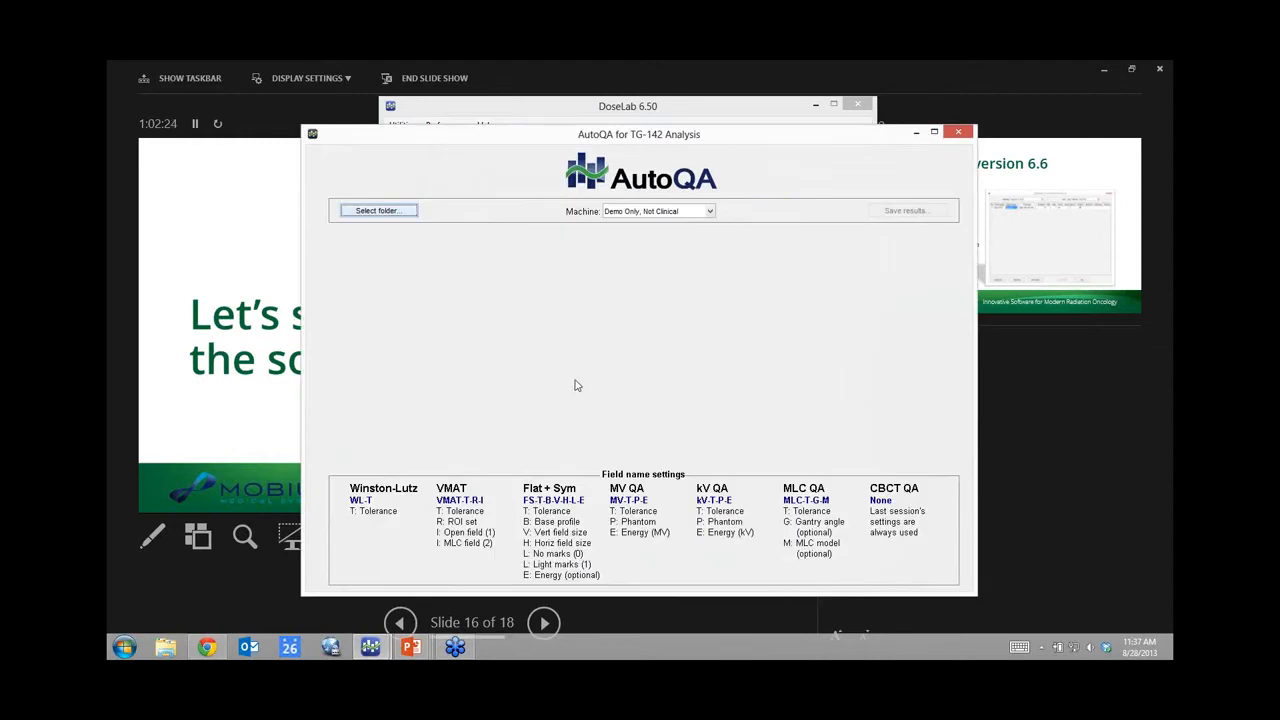
Step: Run AutoQA on the AutoQA folder to load seven tests, then bring up Save Results with individual PDFs on
left_click(384, 210)
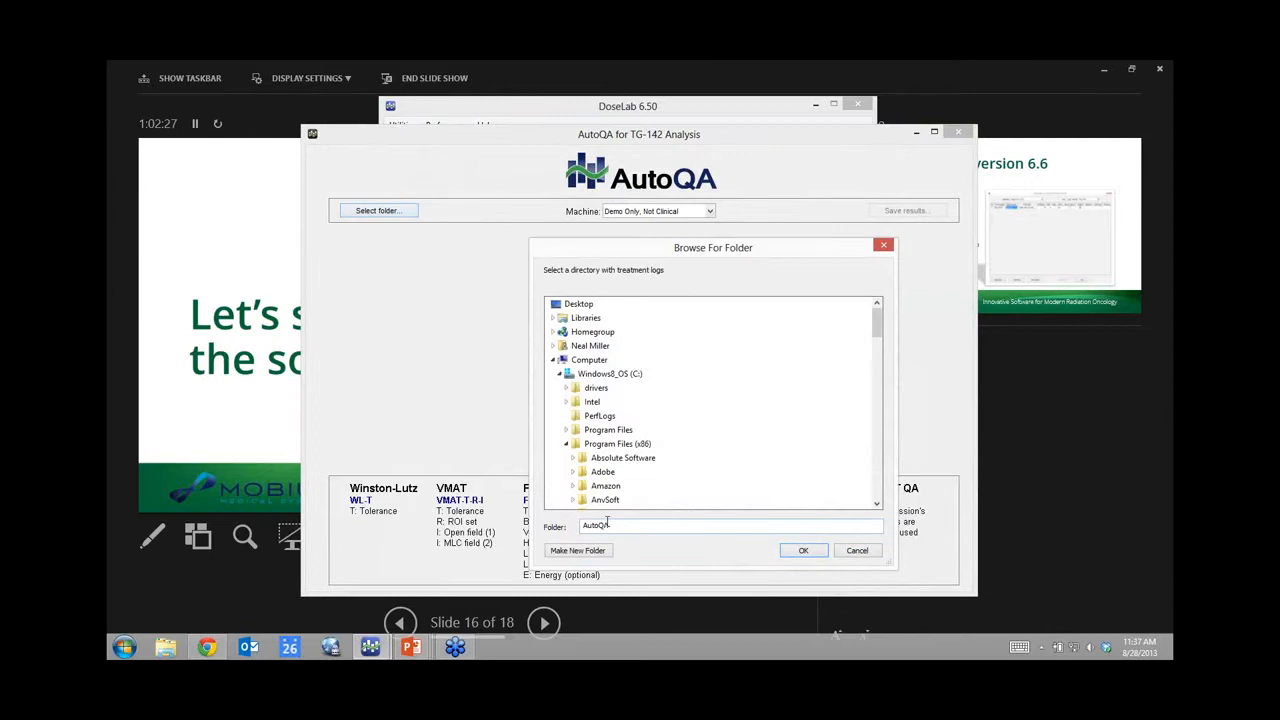
left_click(806, 551)
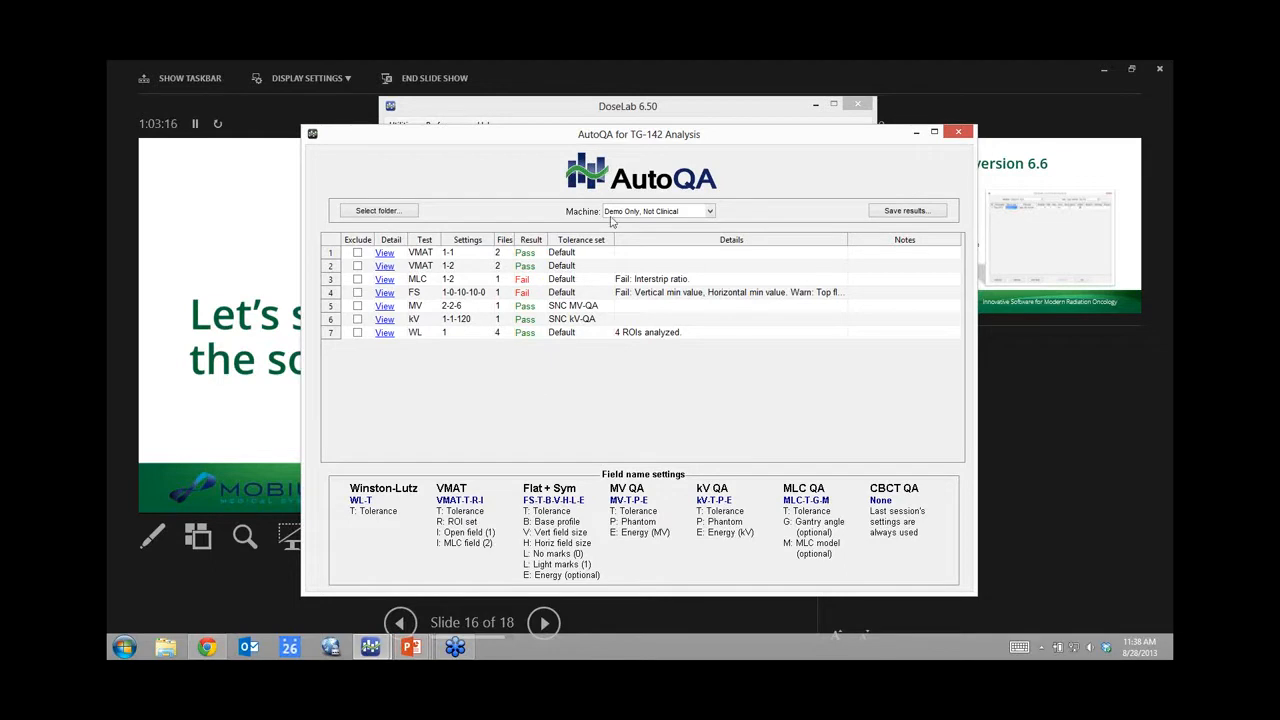
left_click(902, 212)
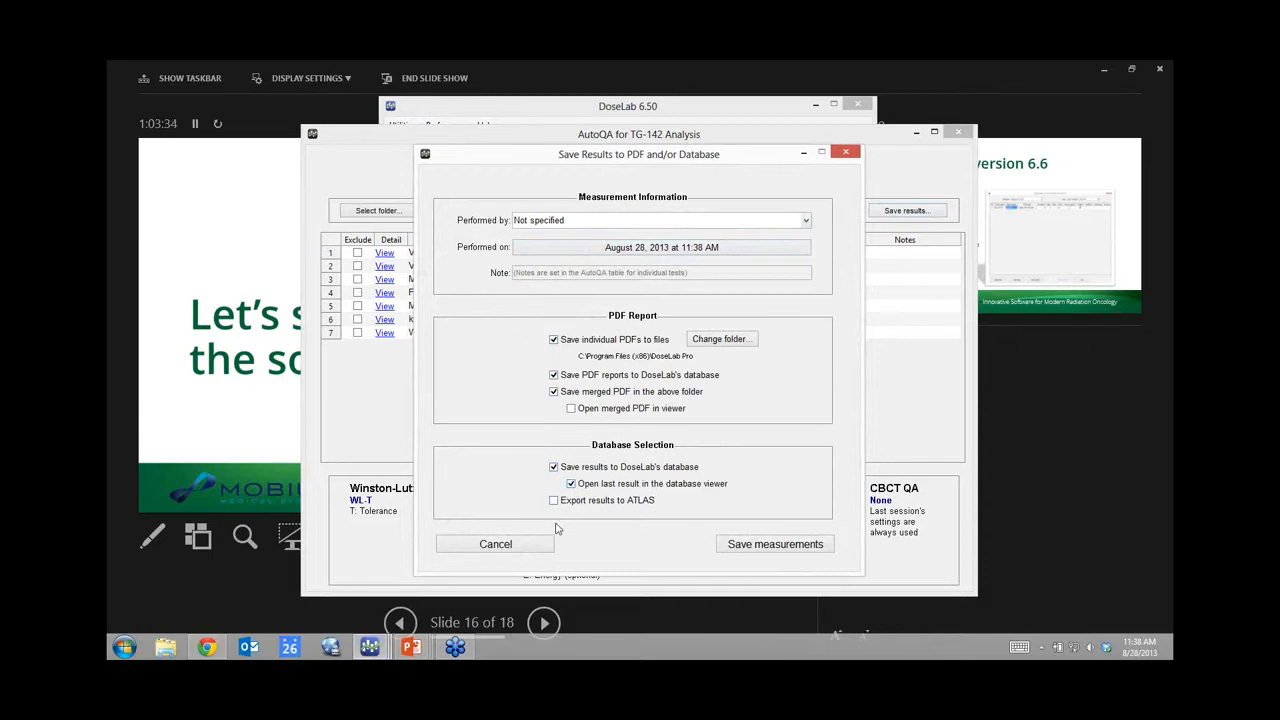
Step: Cancel saving the results and view row 4's failing FS flatness and symmetry details
left_click(527, 544)
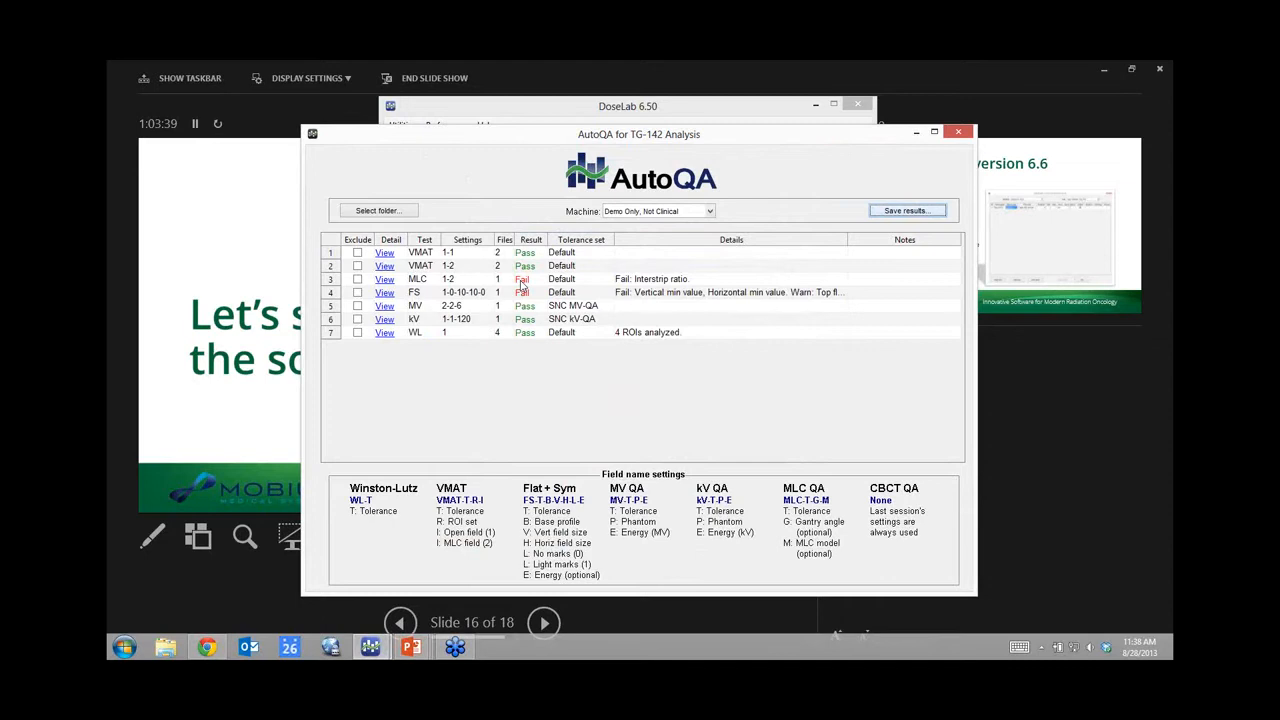
left_click(387, 294)
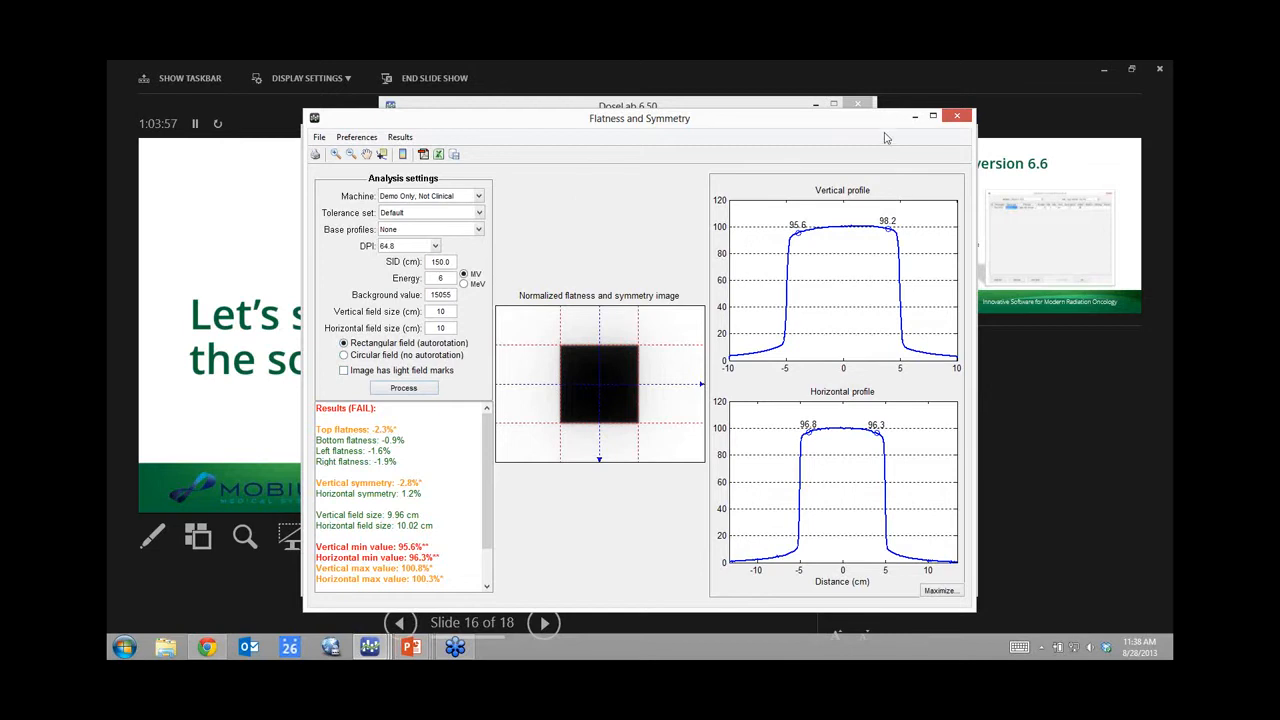
Step: Close the Flatness and Symmetry window to get back to the seven-test AutoQA list
left_click(957, 116)
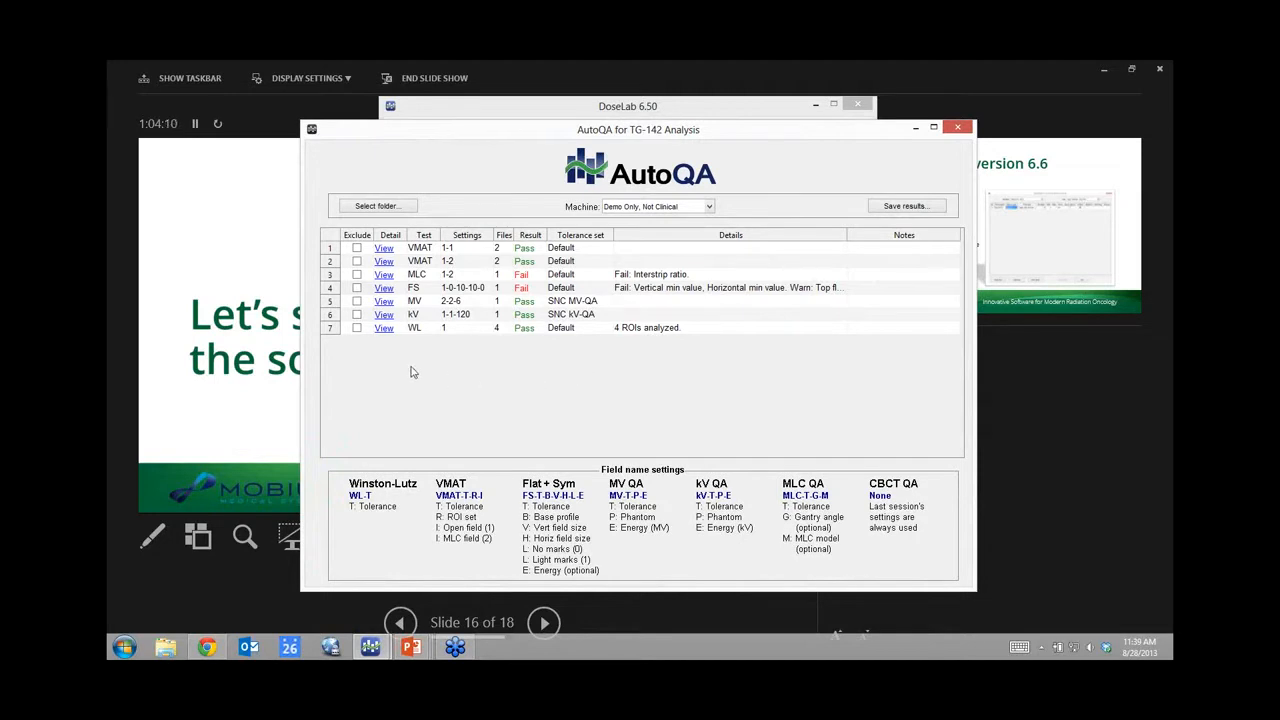
Step: Close AutoQA and advance the slideshow to the 'What's coming in version 6.6' slide
left_click(958, 129)
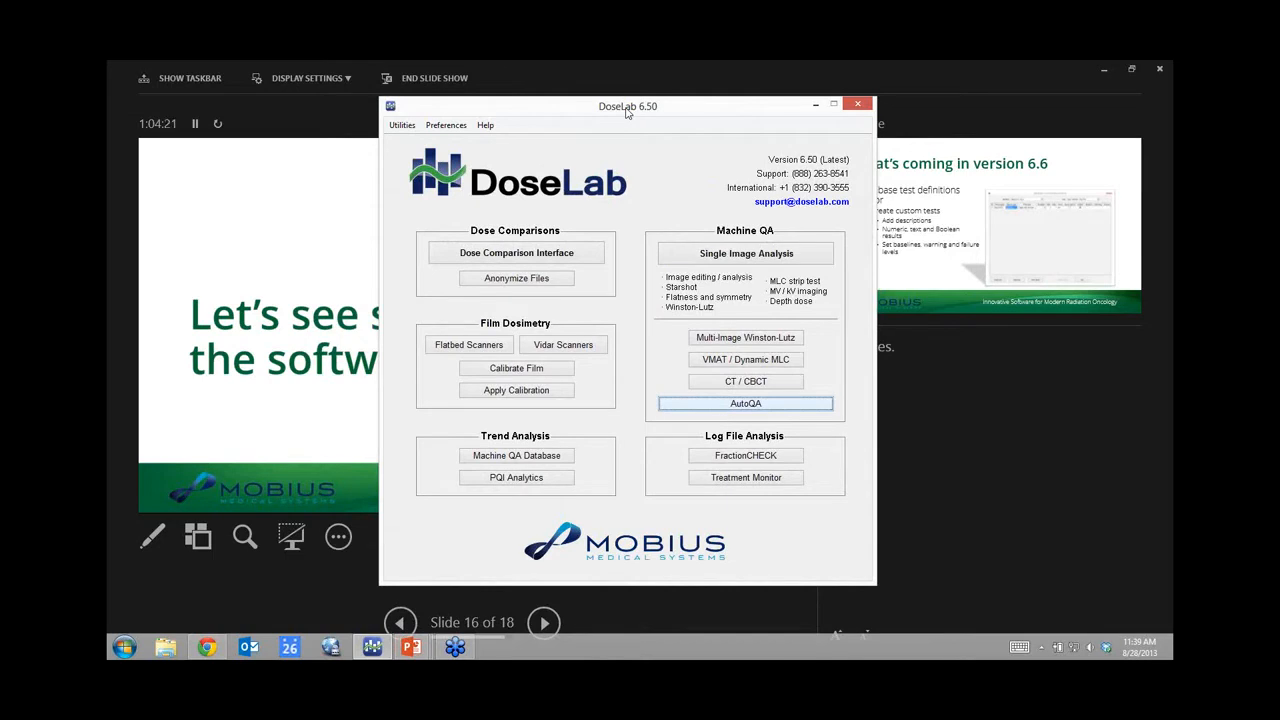
left_click(1159, 89)
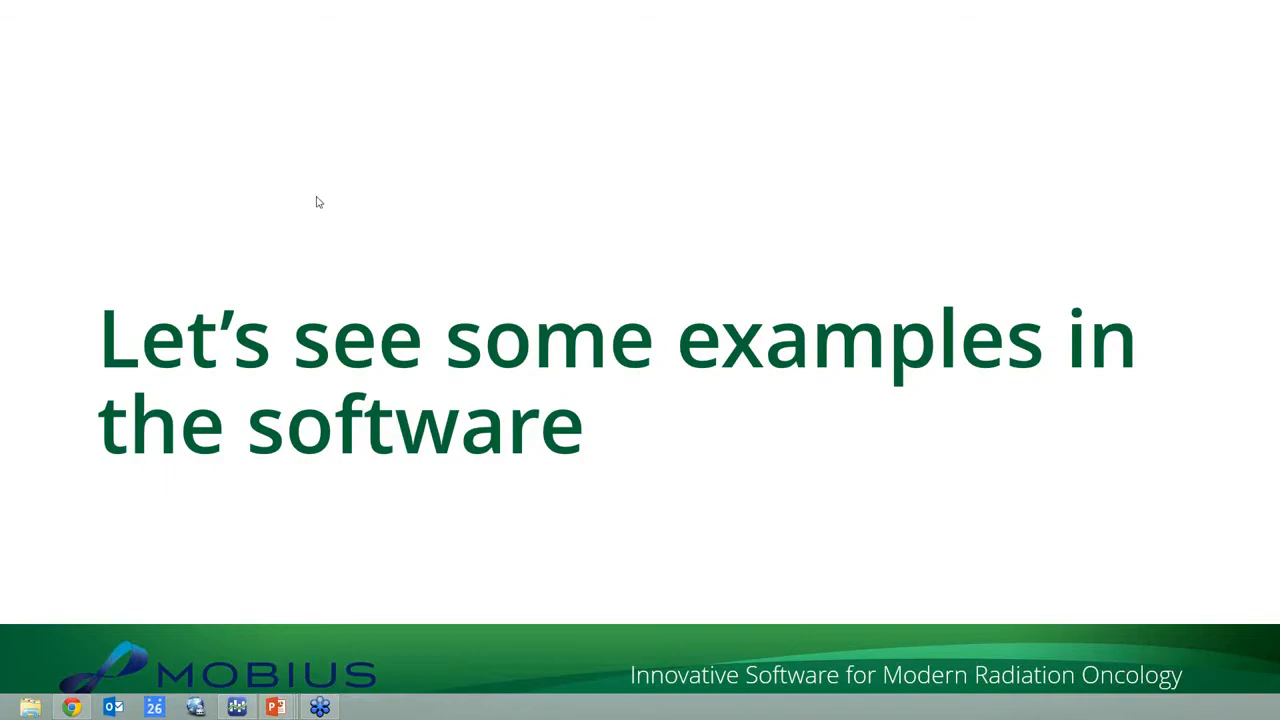
left_click(223, 170)
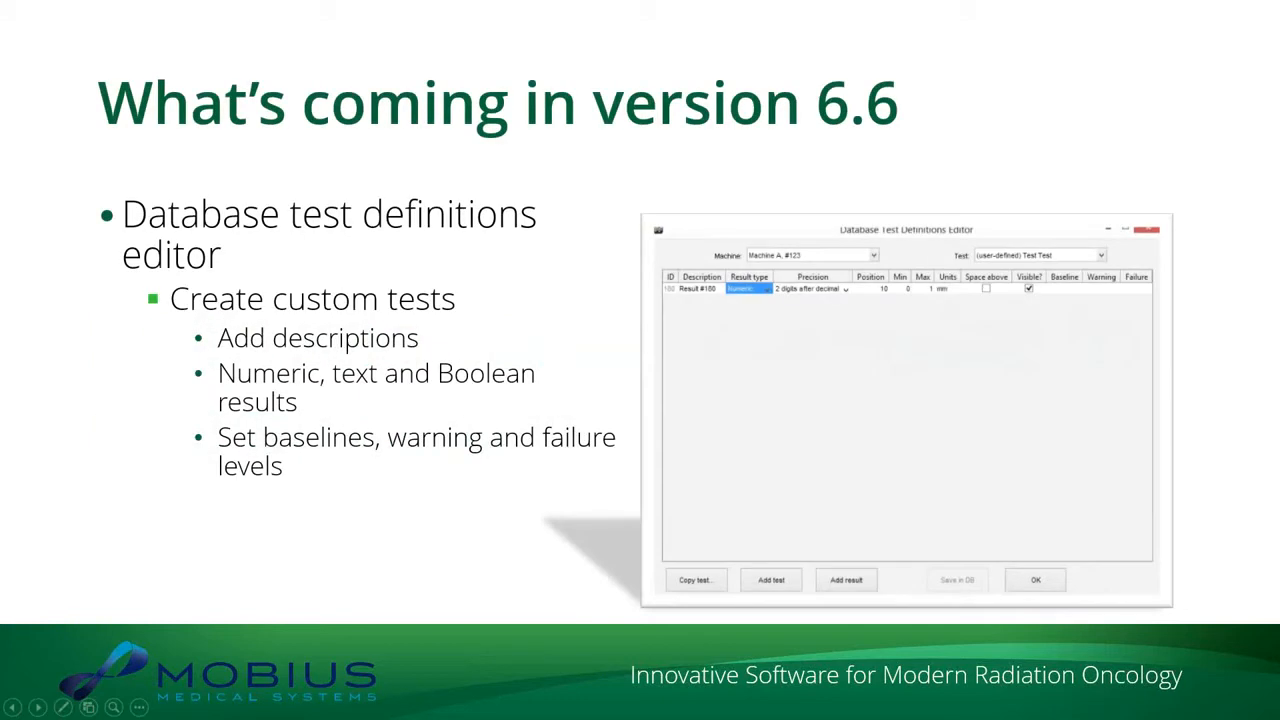